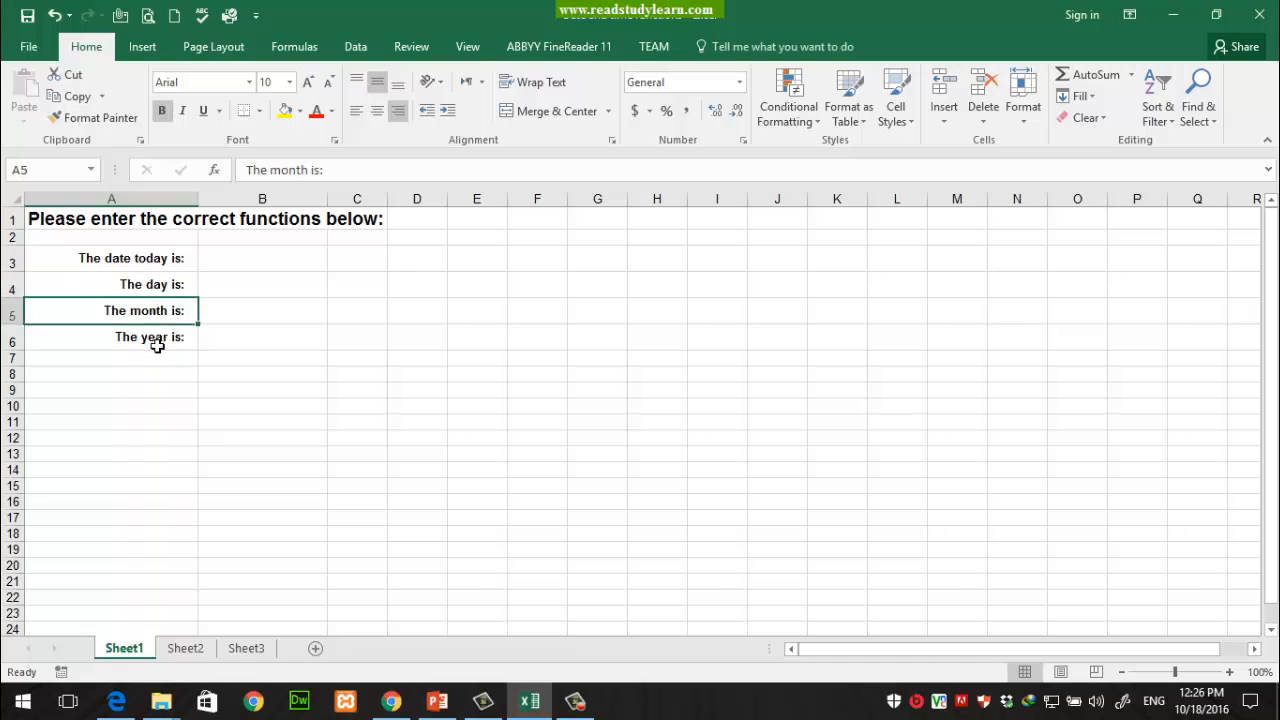
# Review the date, day, month and year labels in cells A3 to A6
pyautogui.click(154, 338)
pyautogui.click(308, 271)
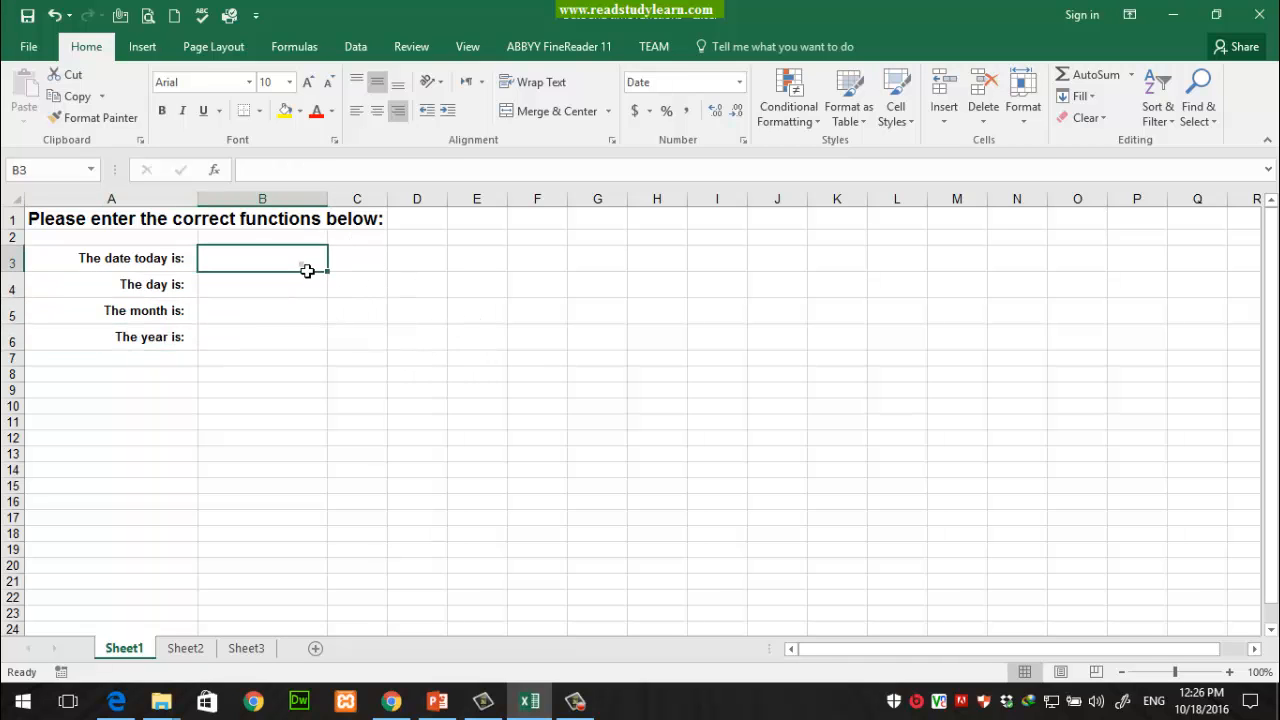
pyautogui.click(294, 46)
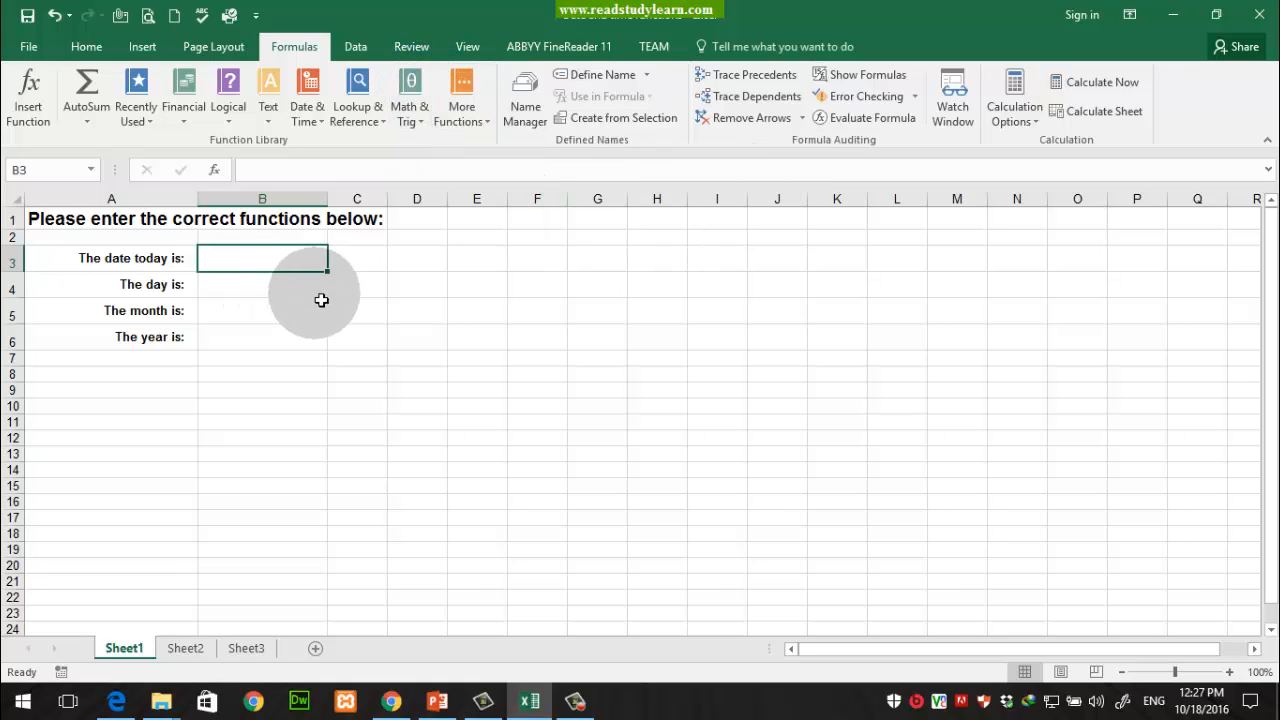
pyautogui.moveTo(157, 257); pyautogui.dragTo(158, 347)
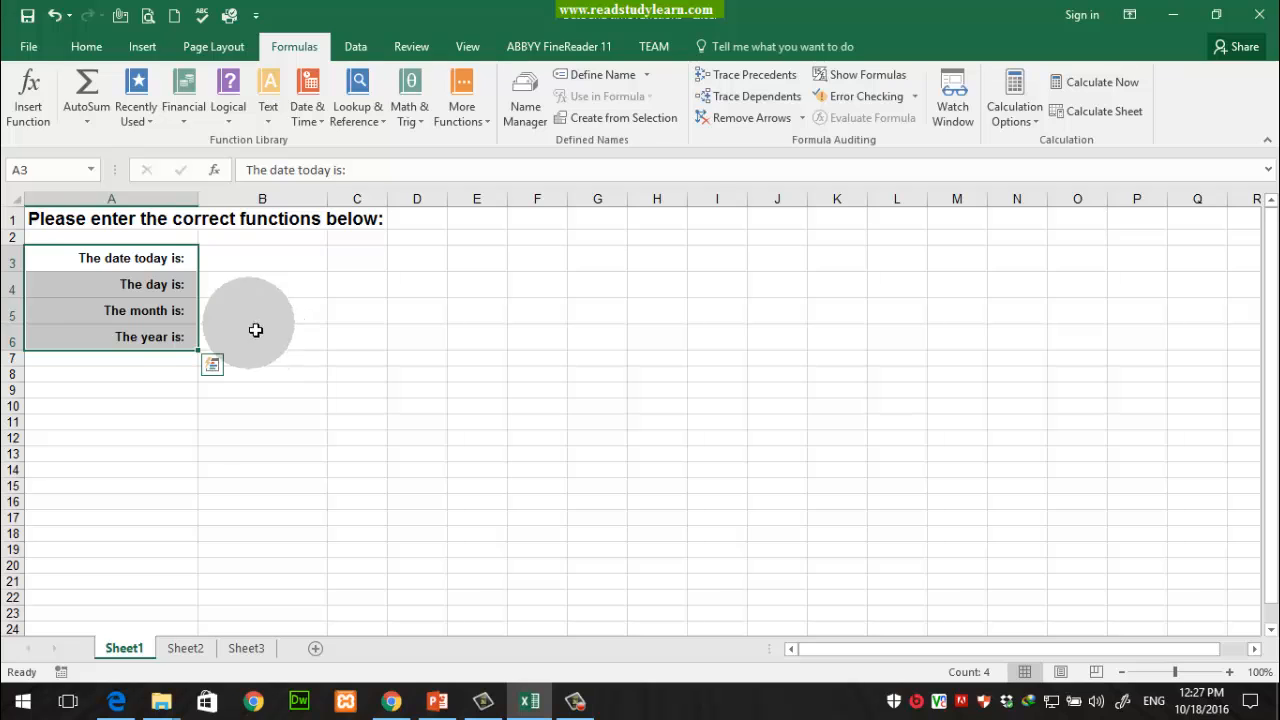
pyautogui.click(178, 260)
pyautogui.click(160, 289)
pyautogui.click(160, 311)
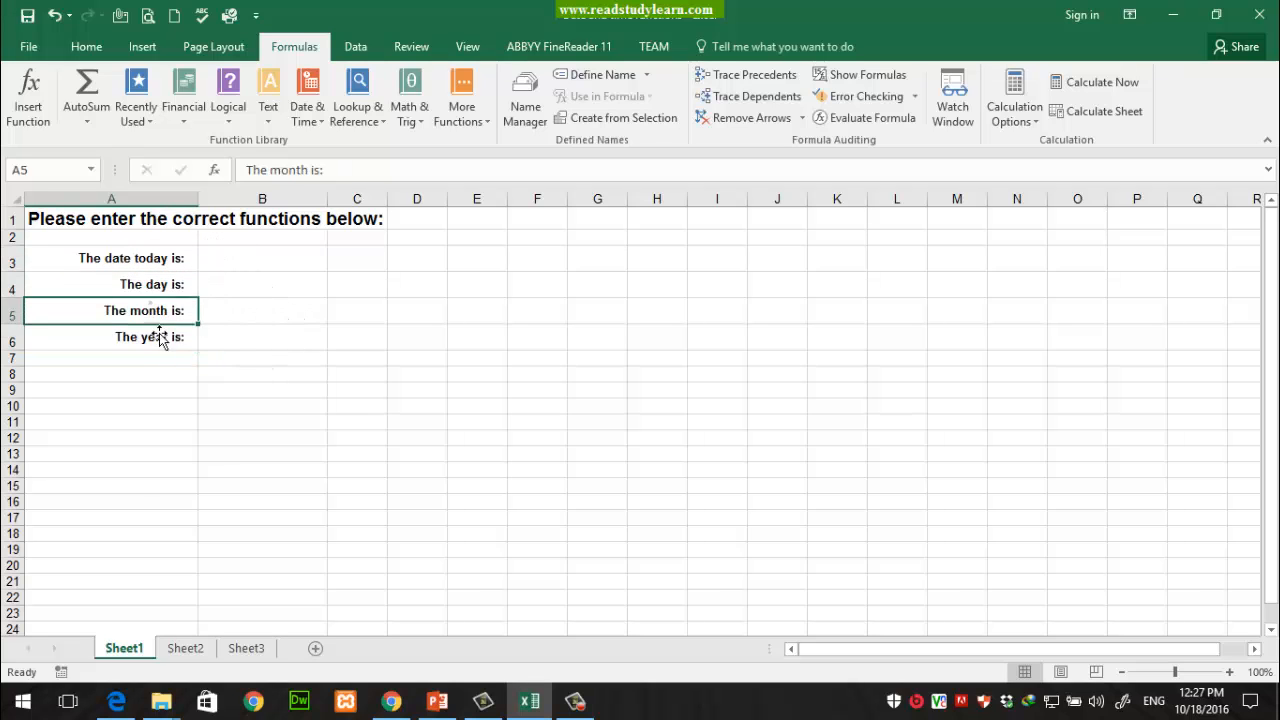
pyautogui.click(163, 337)
# Browse the Date & Time functions available for cell B3, including the DAY description, and leave without inserting one
pyautogui.click(270, 262)
pyautogui.click(28, 98)
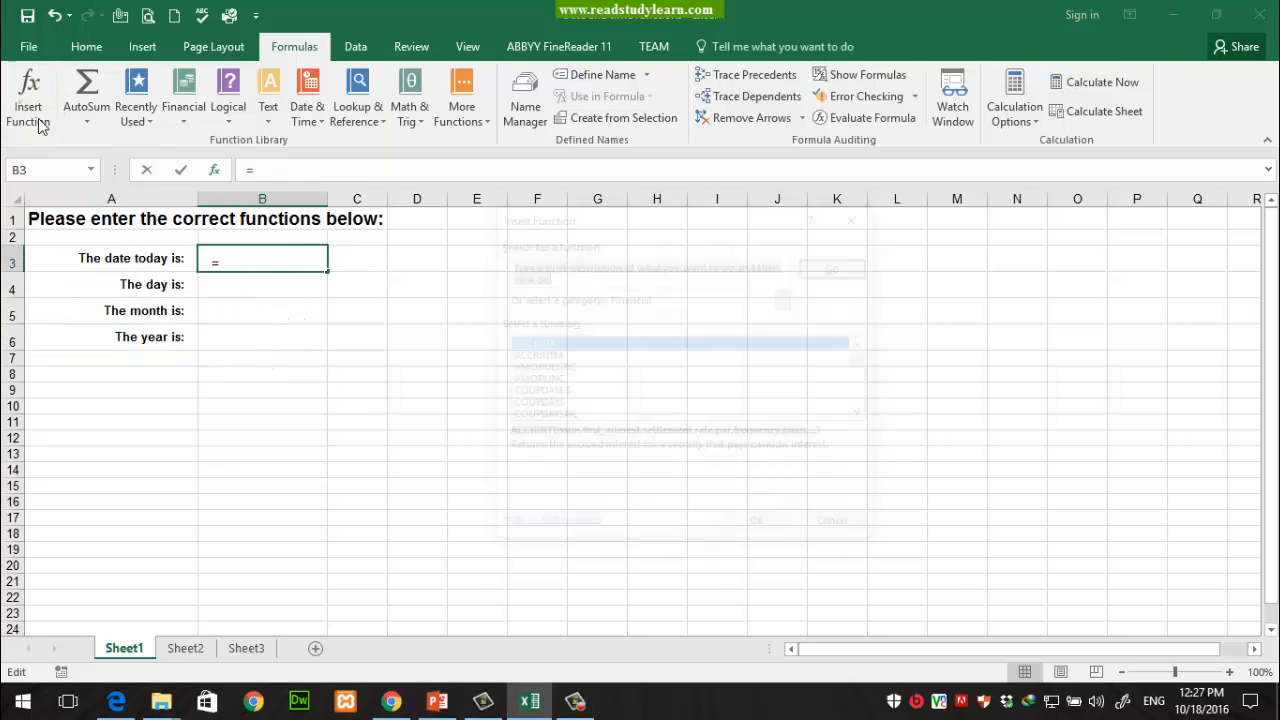
pyautogui.click(786, 298)
pyautogui.click(701, 356)
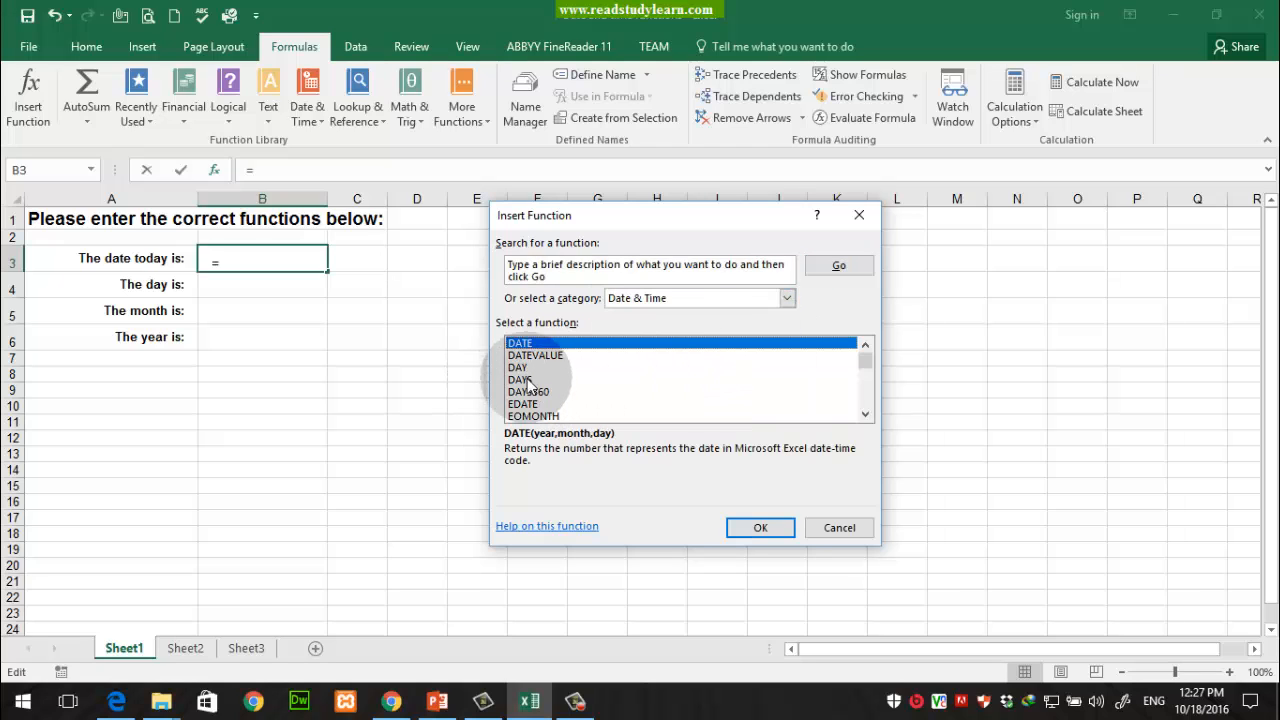
pyautogui.click(533, 367)
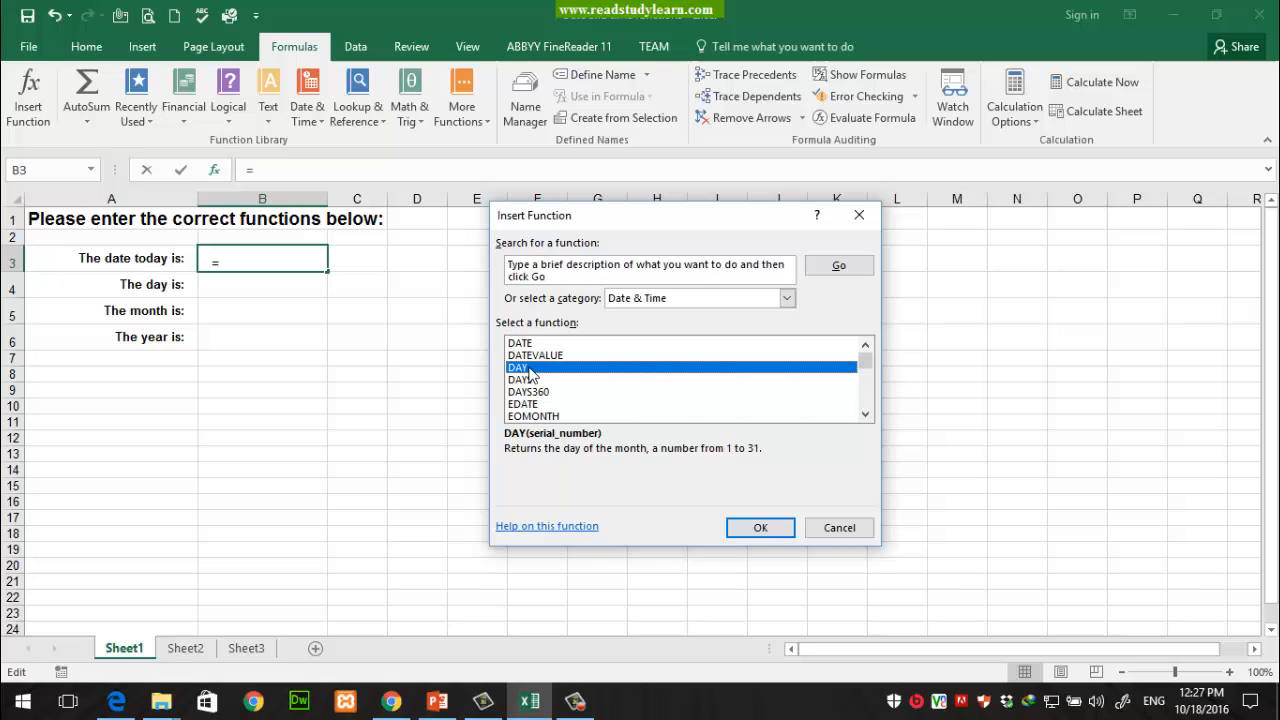
pyautogui.click(865, 413)
pyautogui.click(865, 413)
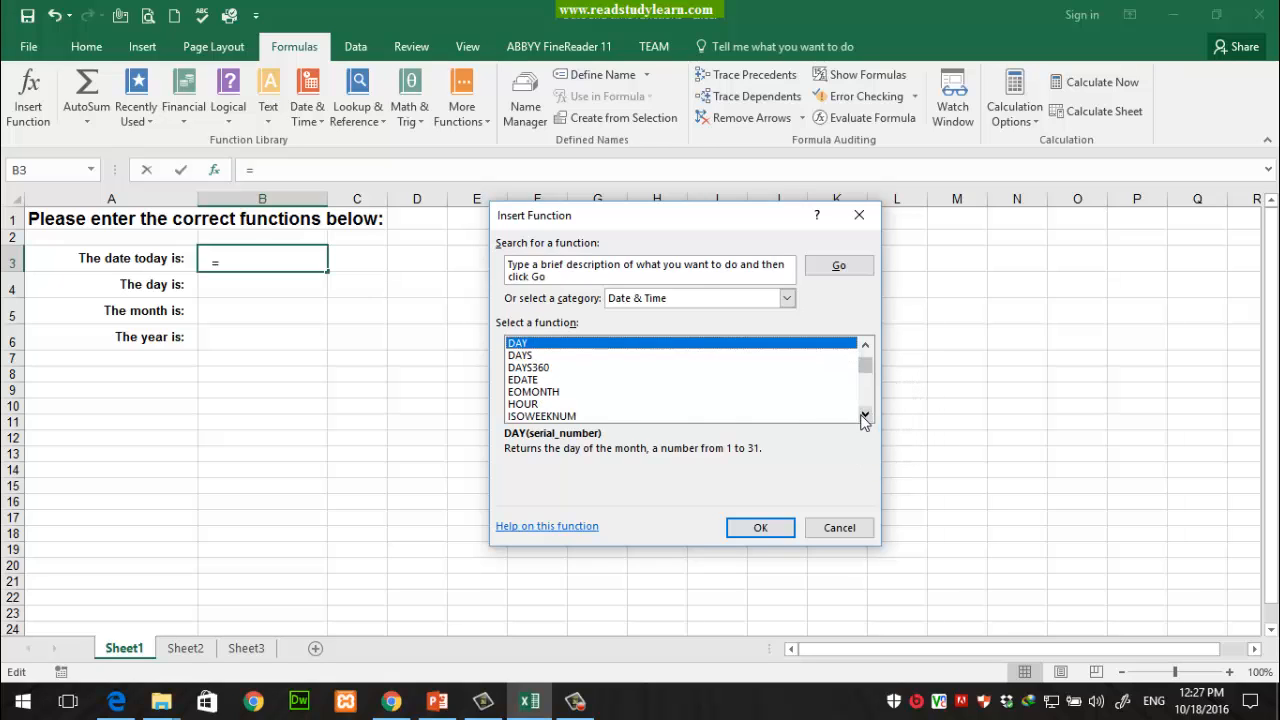
pyautogui.click(865, 413)
pyautogui.click(865, 413)
pyautogui.click(865, 413)
pyautogui.click(865, 413)
pyautogui.click(865, 413)
pyautogui.click(865, 355)
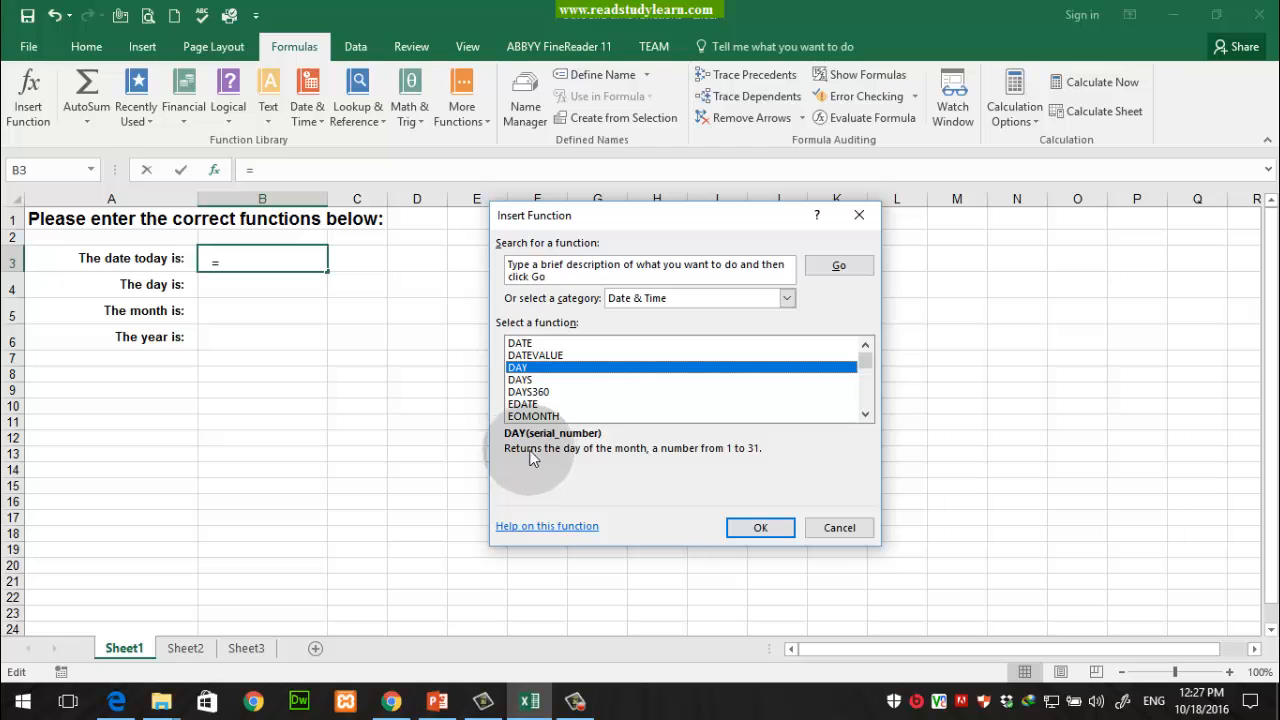
pyautogui.click(841, 527)
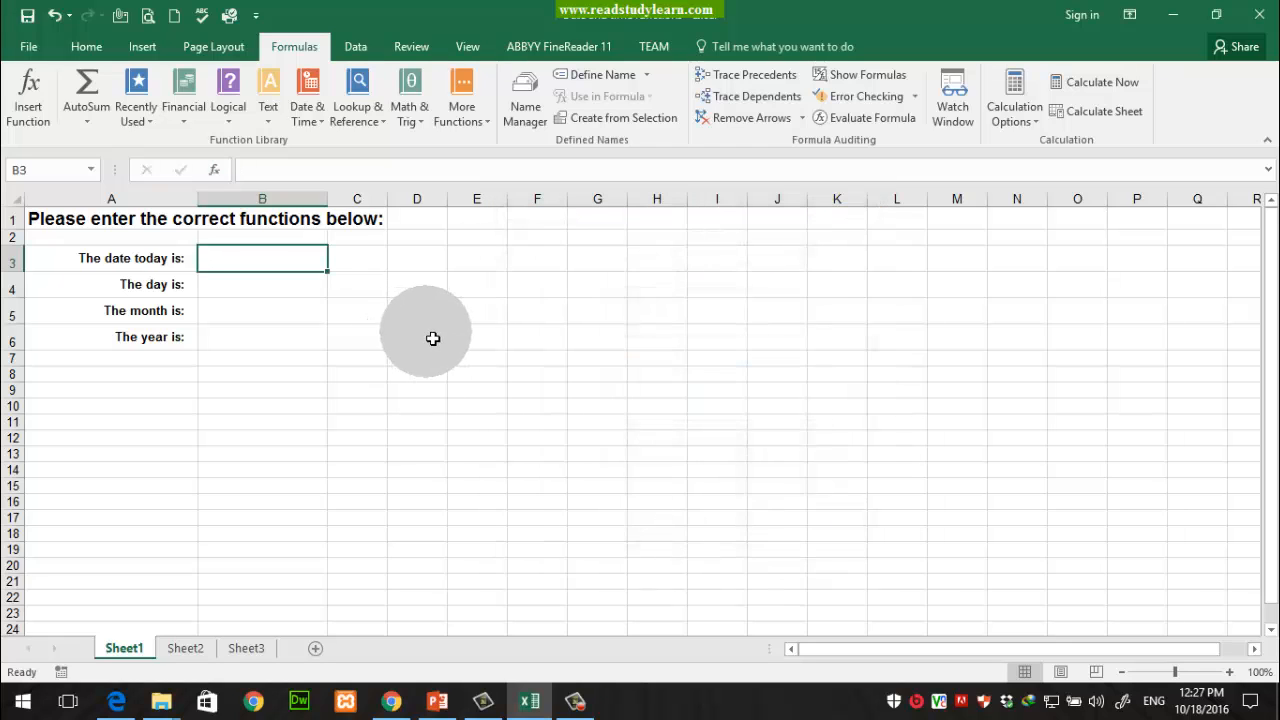
# Enter the formula =TODAY() in cell B3, beside "The date today is:"
pyautogui.click(474, 308)
pyautogui.click(272, 258)
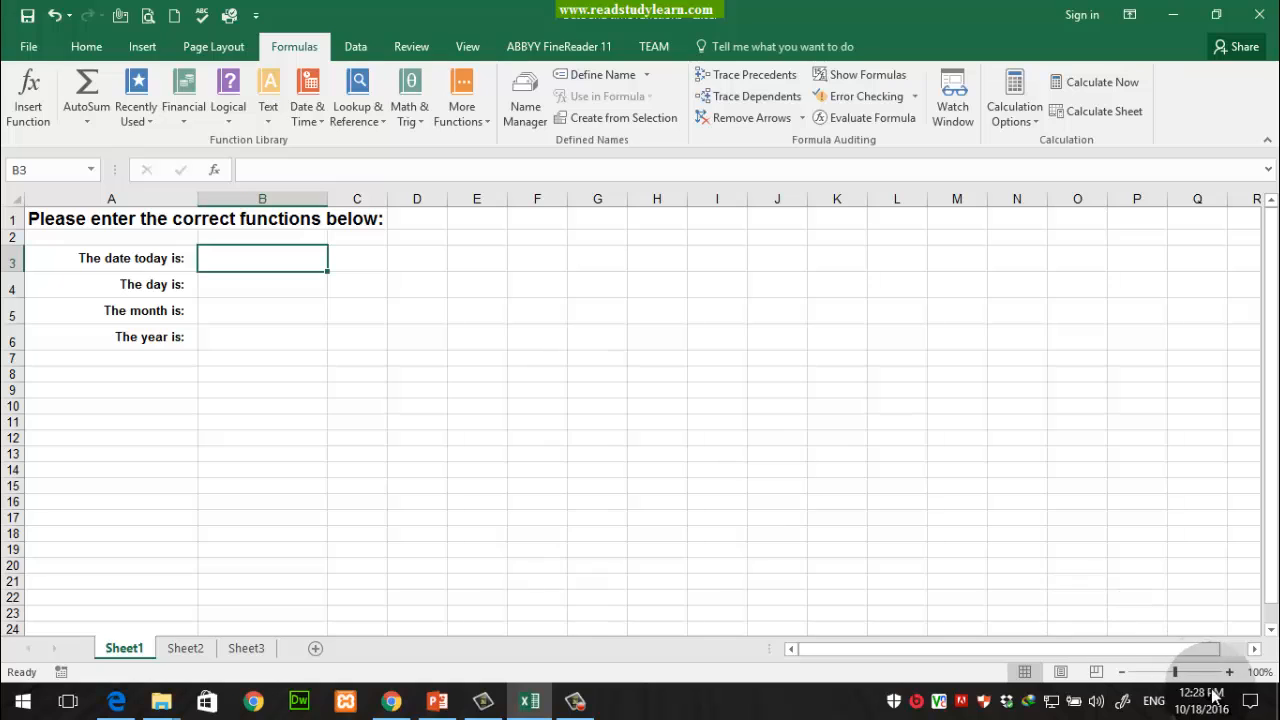
pyautogui.moveTo(1205, 712)
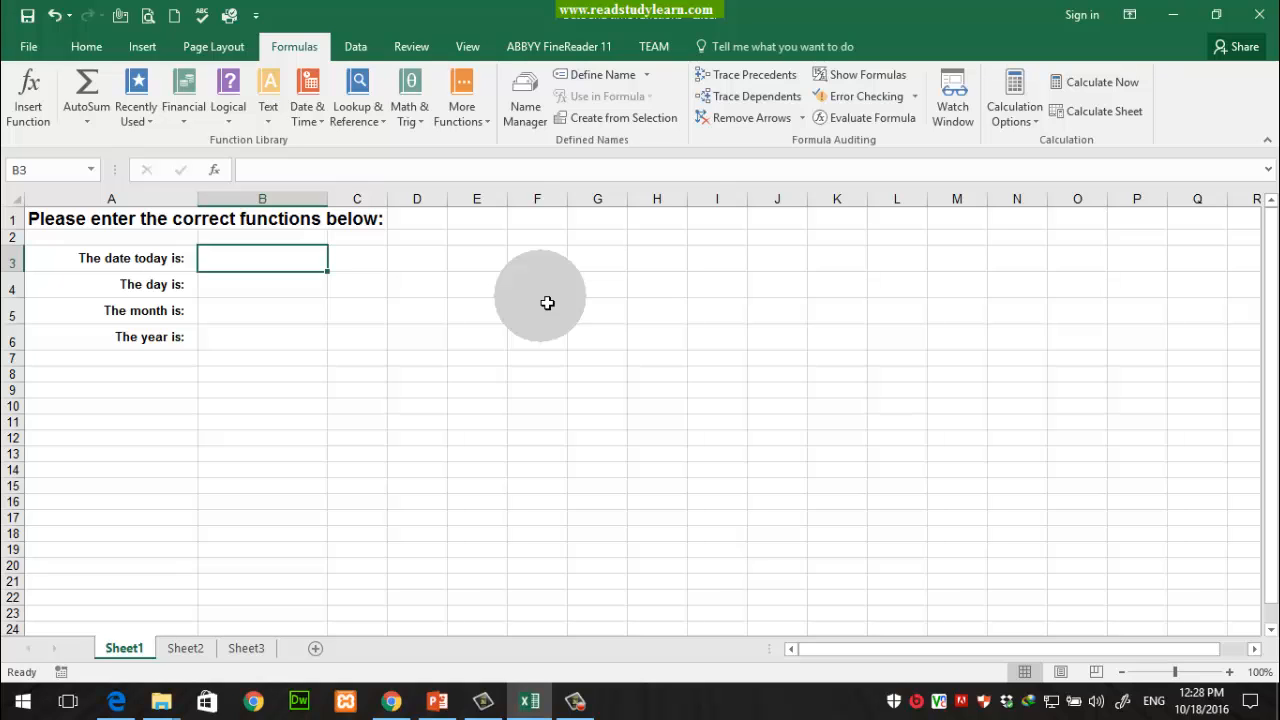
pyautogui.write('=tod')
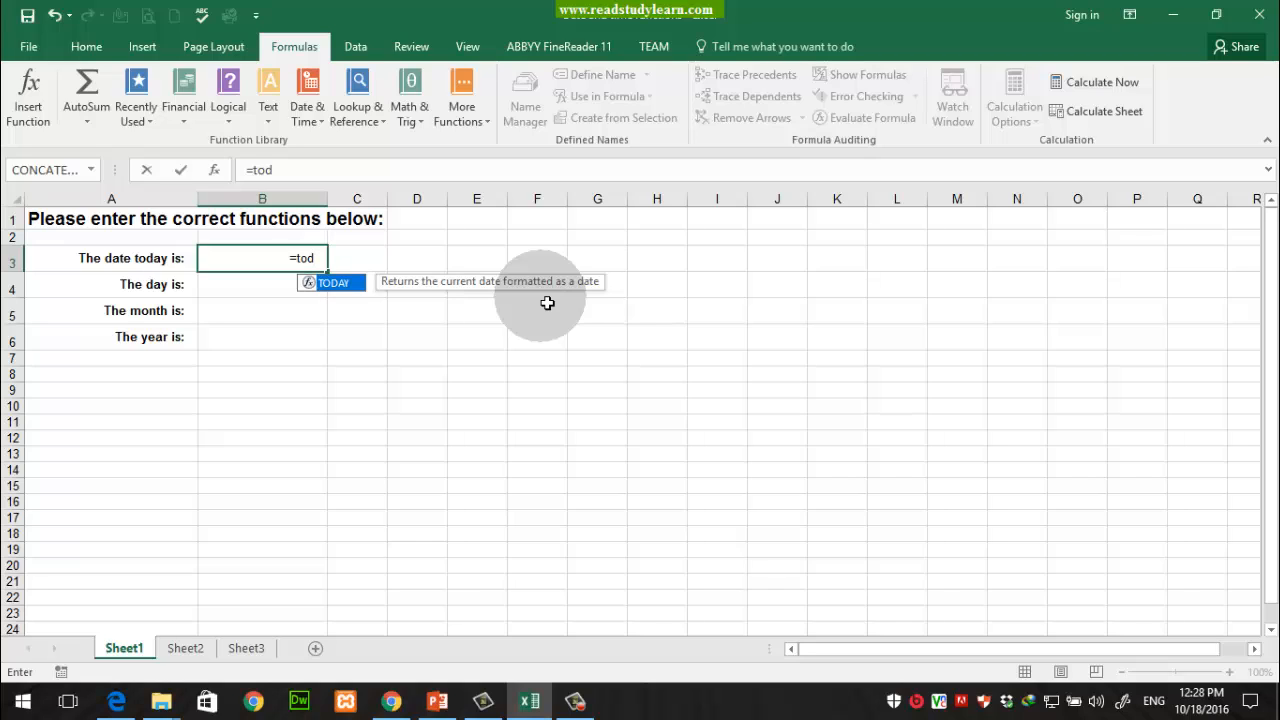
pyautogui.press('Tab')
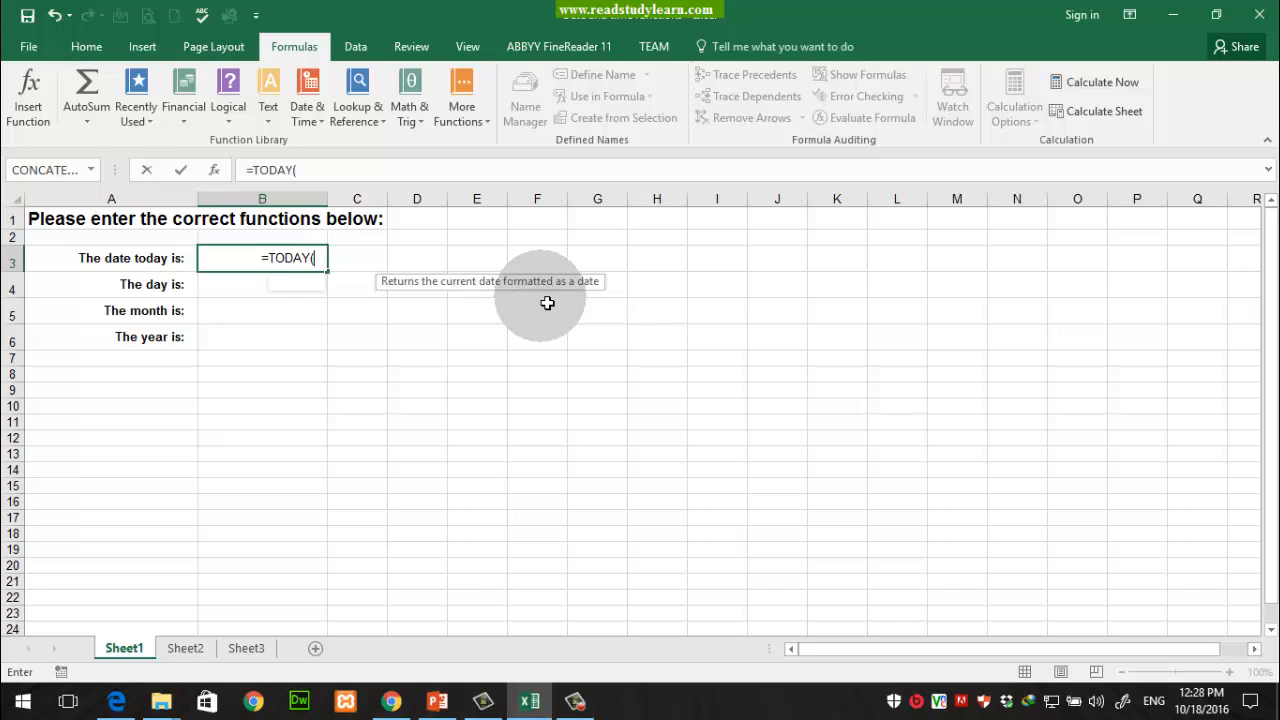
pyautogui.write(')')
pyautogui.press('Return')
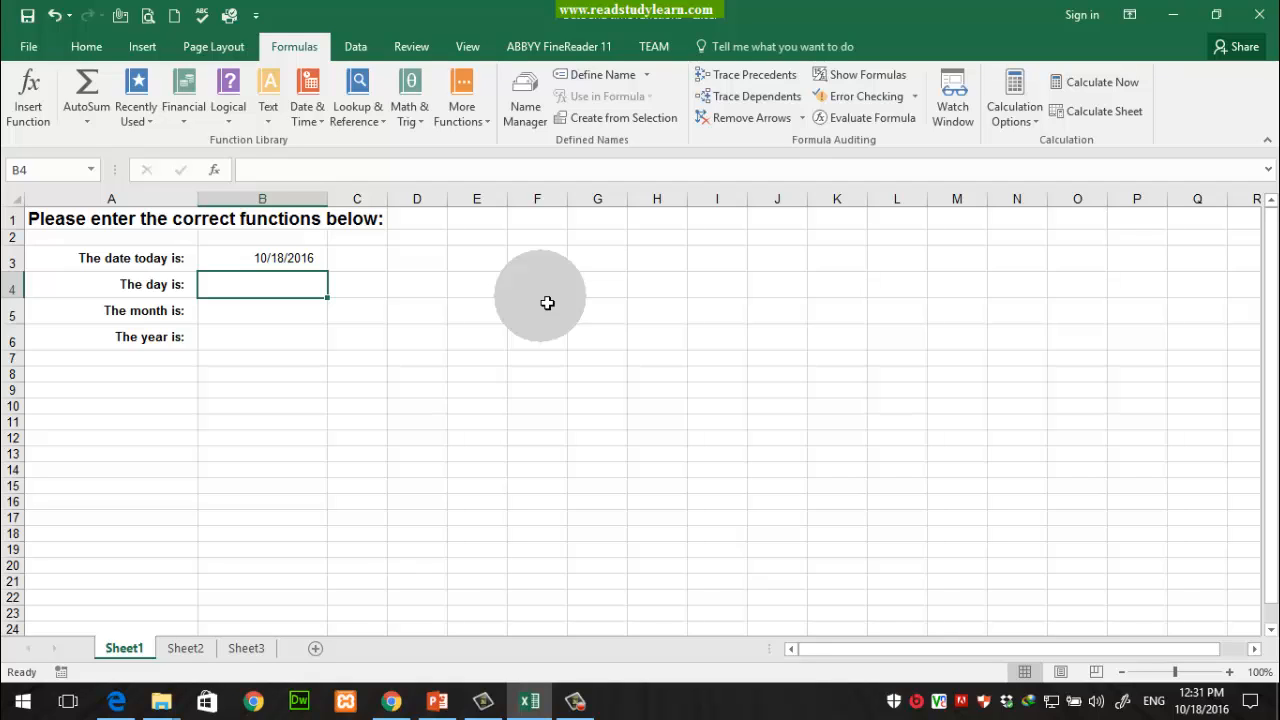
pyautogui.press('Up')
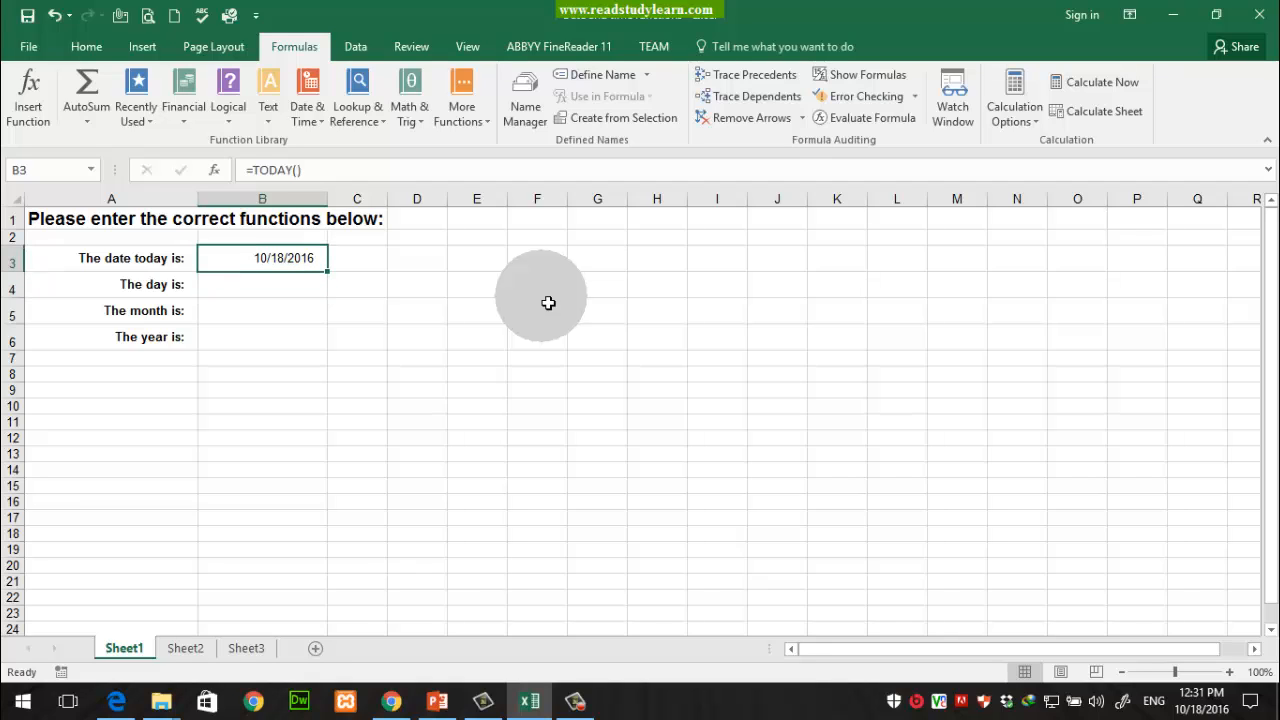
# Insert a blank row above the "The day is:" row
pyautogui.click(12, 289)
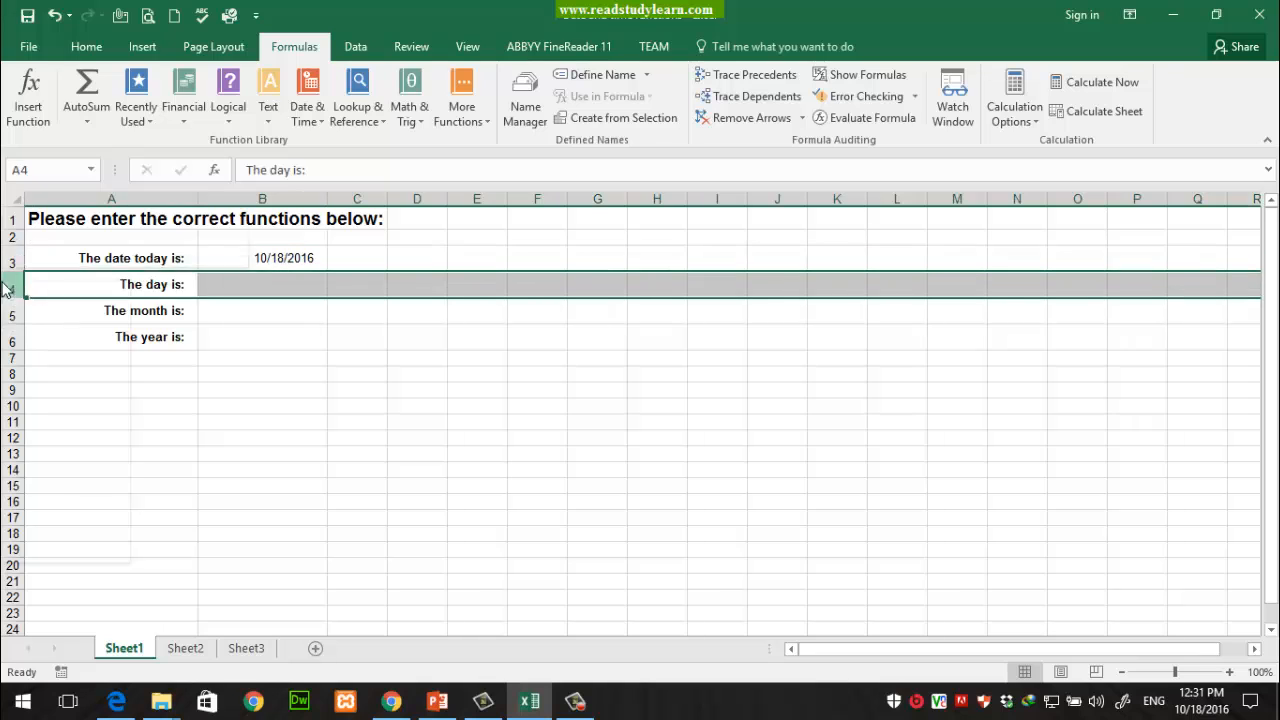
pyautogui.rightClick(12, 289)
pyautogui.click(49, 412)
# Label the blank row in cell A4 as "The date function:"
pyautogui.click(148, 290)
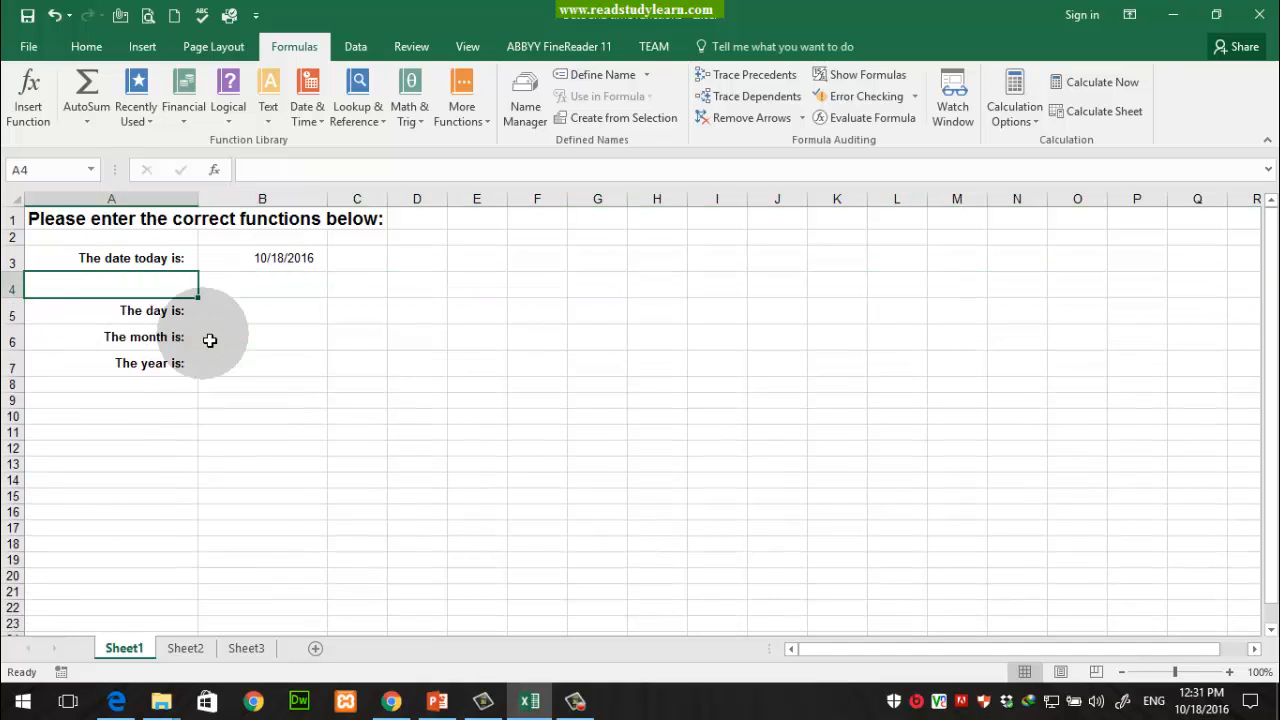
pyautogui.write('The Da')
pyautogui.press('BackSpace')
pyautogui.press('BackSpace')
pyautogui.write('d')
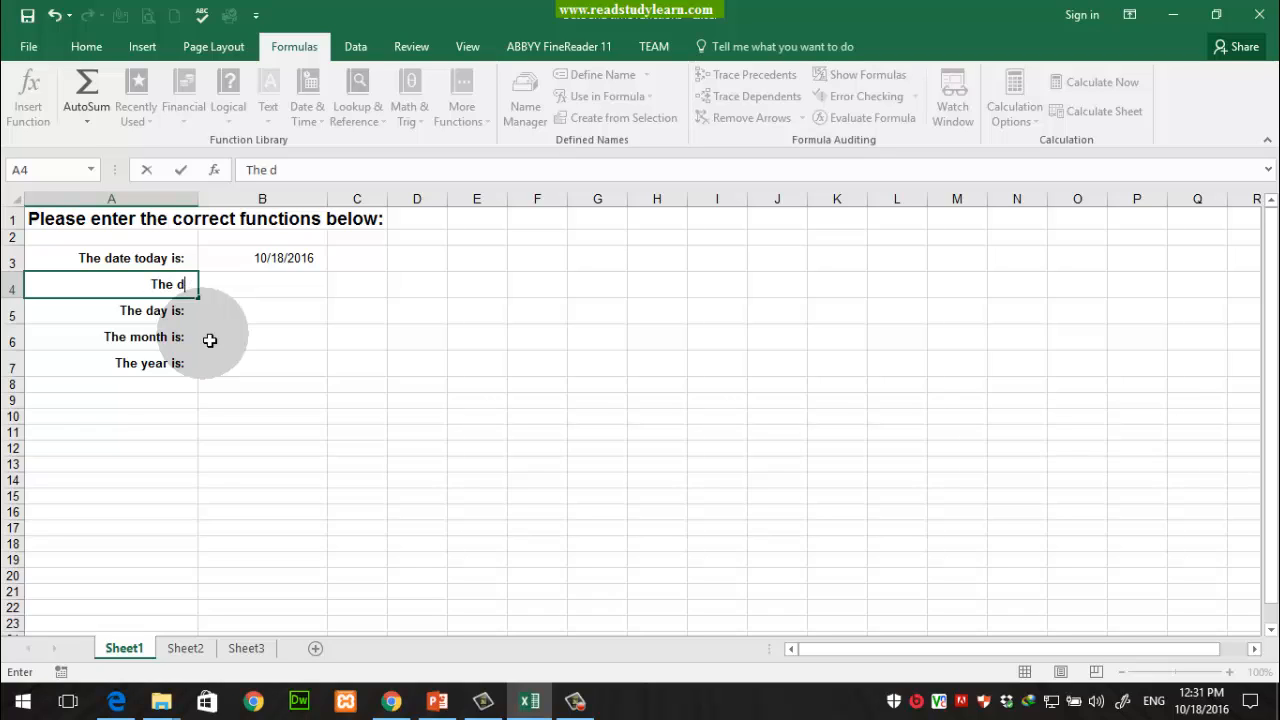
pyautogui.write('ate function:')
pyautogui.press('Tab')
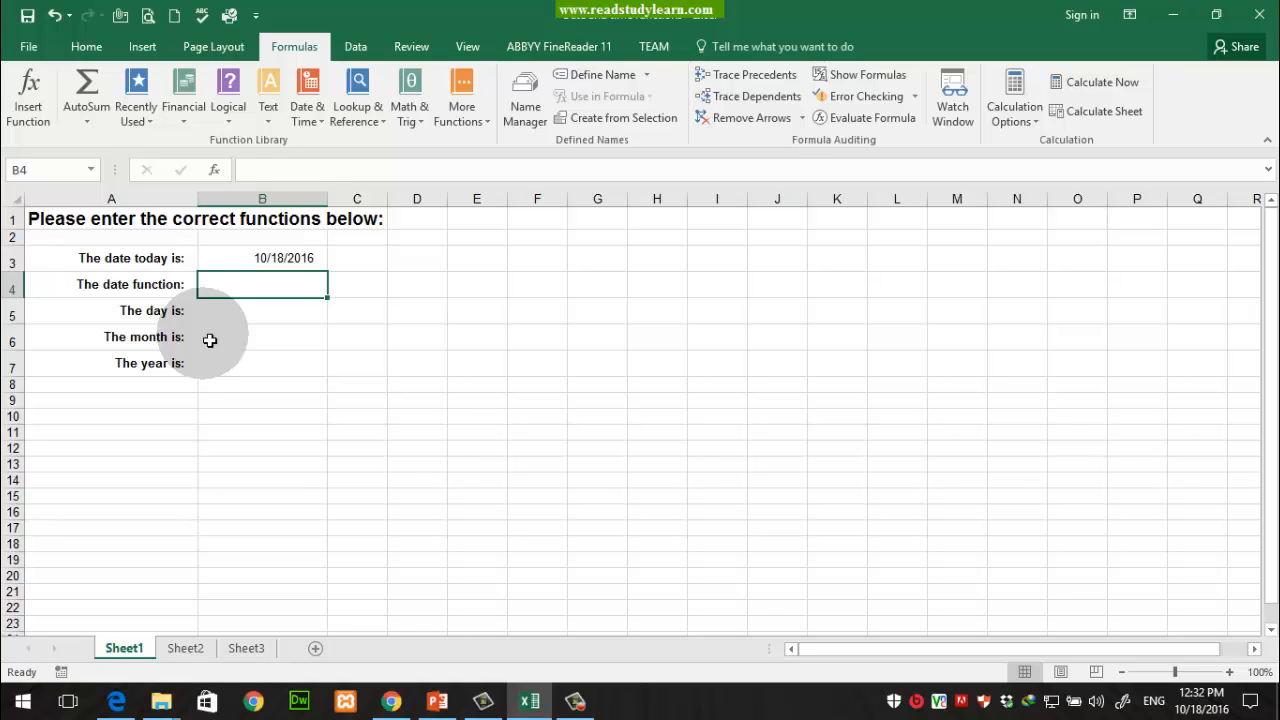
# Enter the formula =DATE(2016,10,18) in cell B4, beside "The date function:"
pyautogui.write('=')
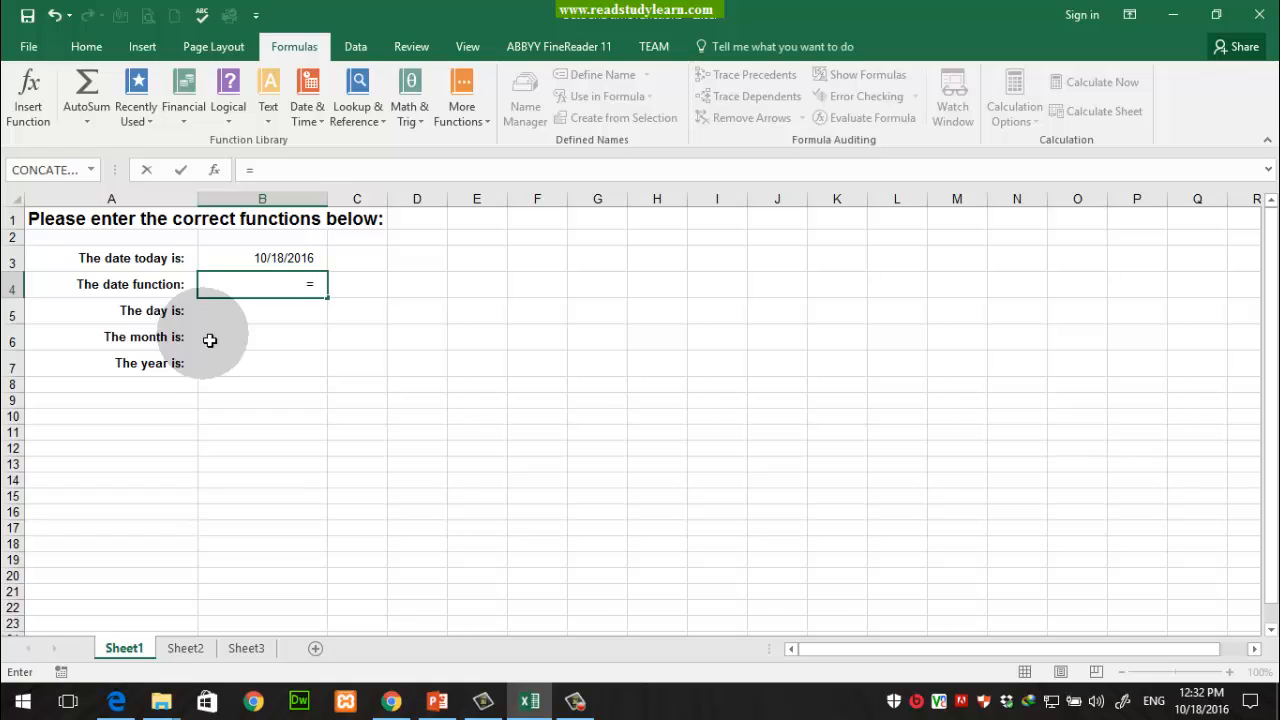
pyautogui.write('da')
pyautogui.press('Tab')
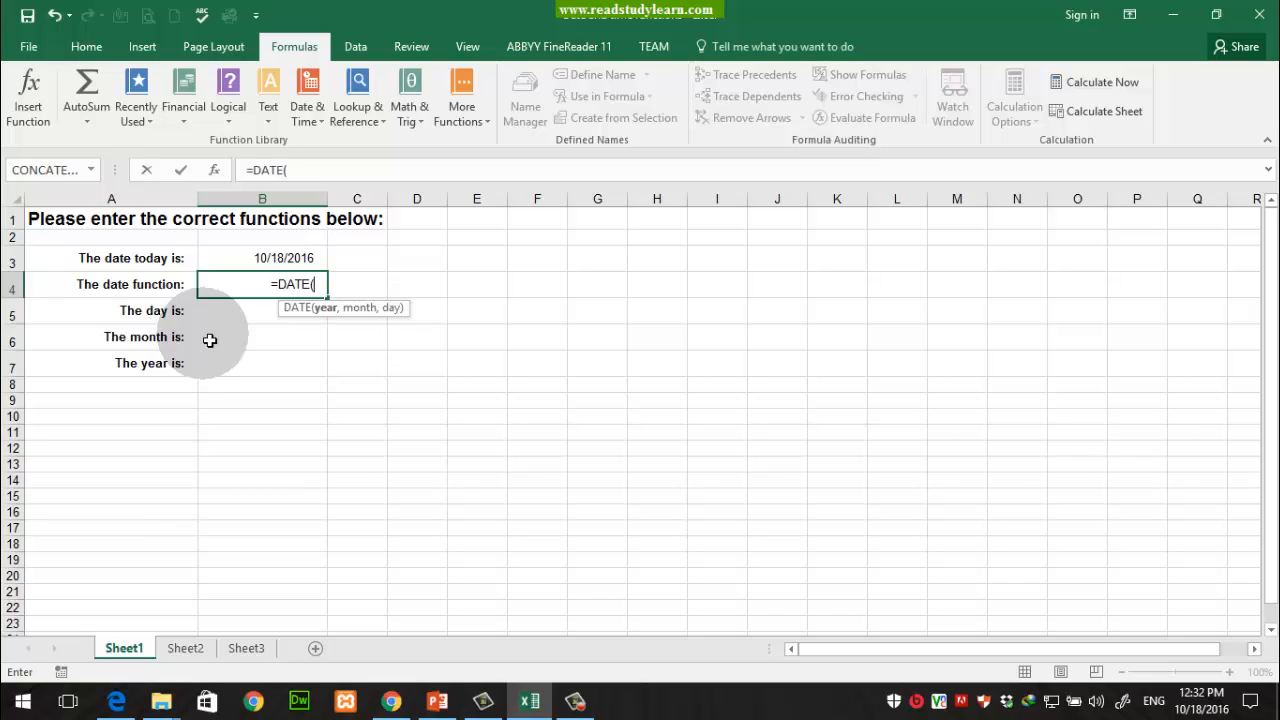
pyautogui.write('2016')
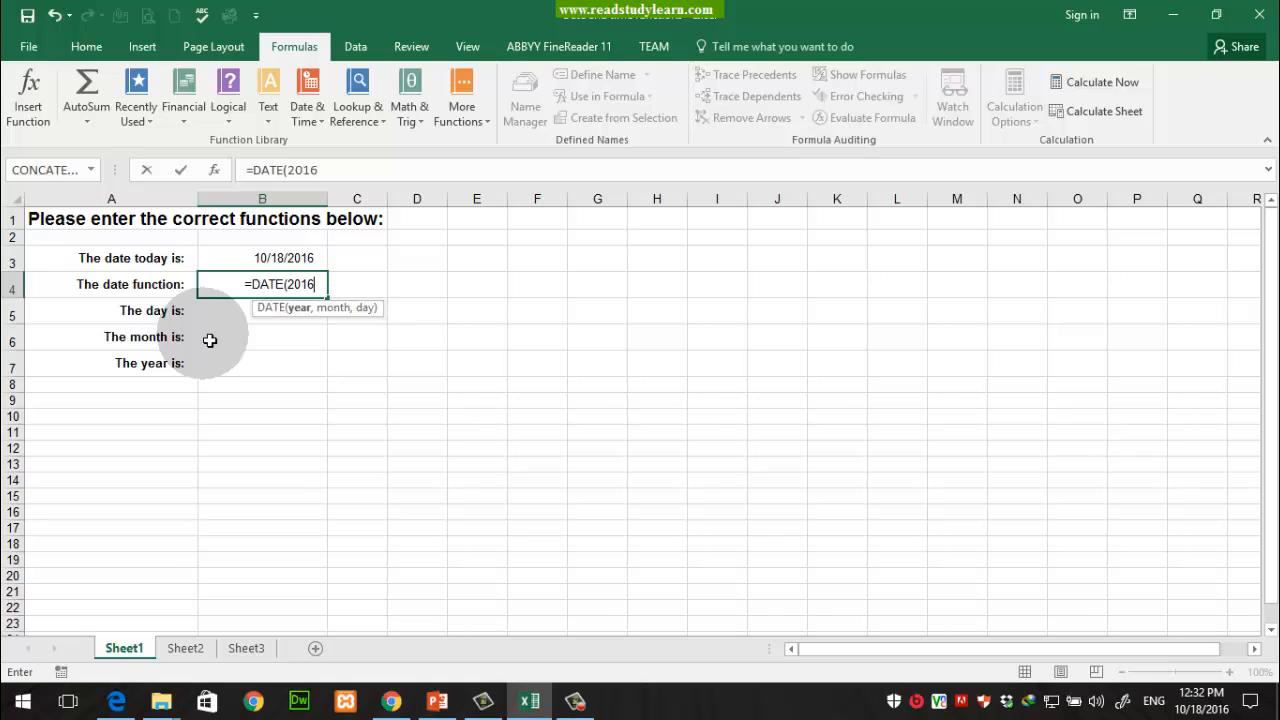
pyautogui.write(',')
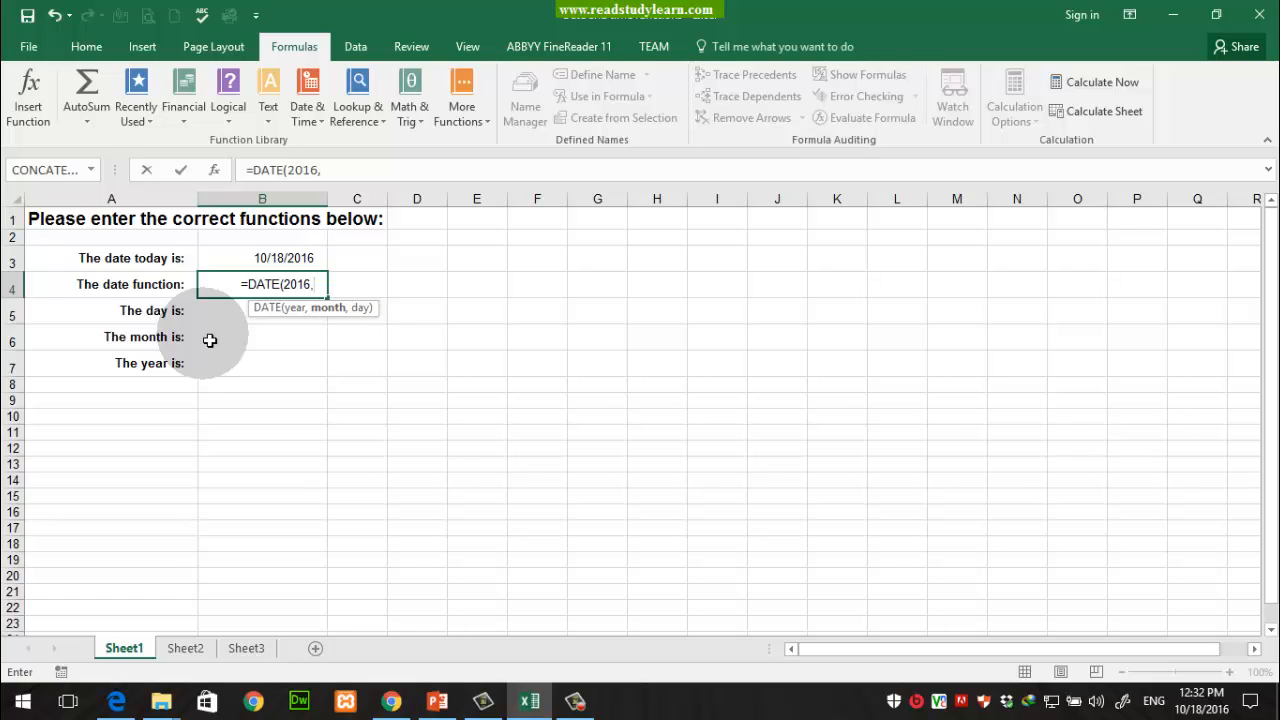
pyautogui.write('10')
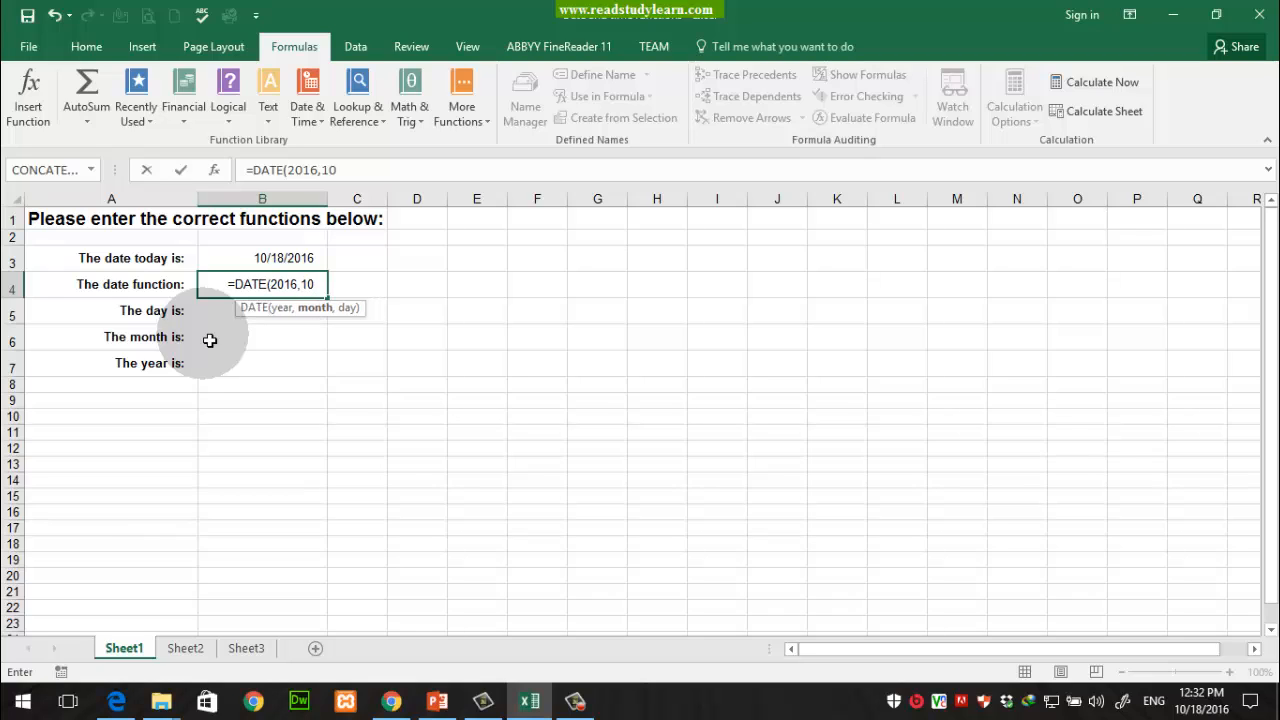
pyautogui.write(',')
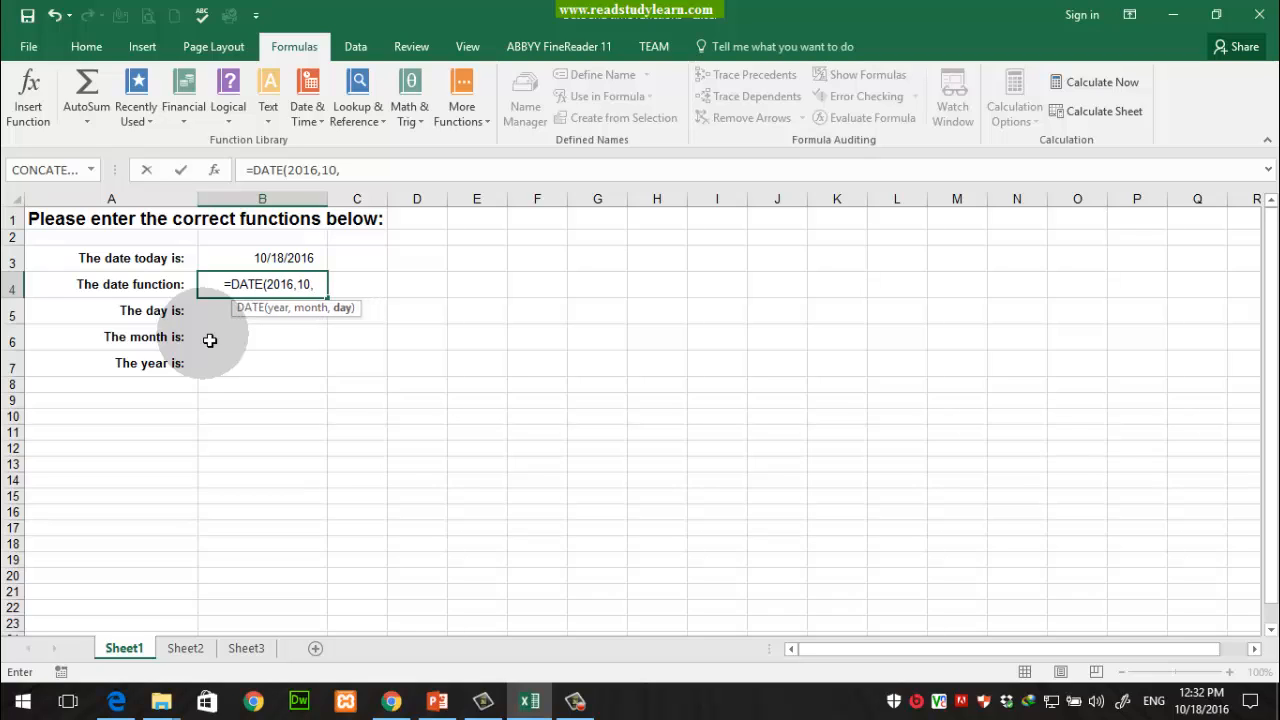
pyautogui.write('18')
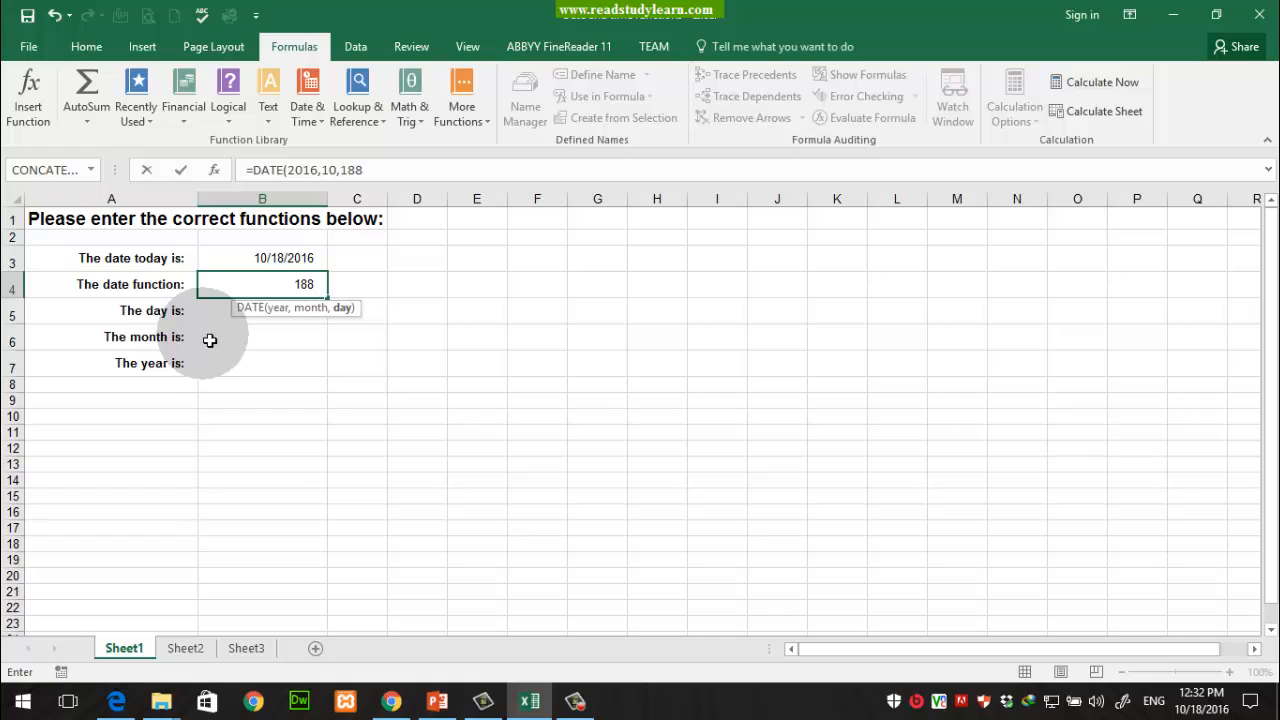
pyautogui.write(')')
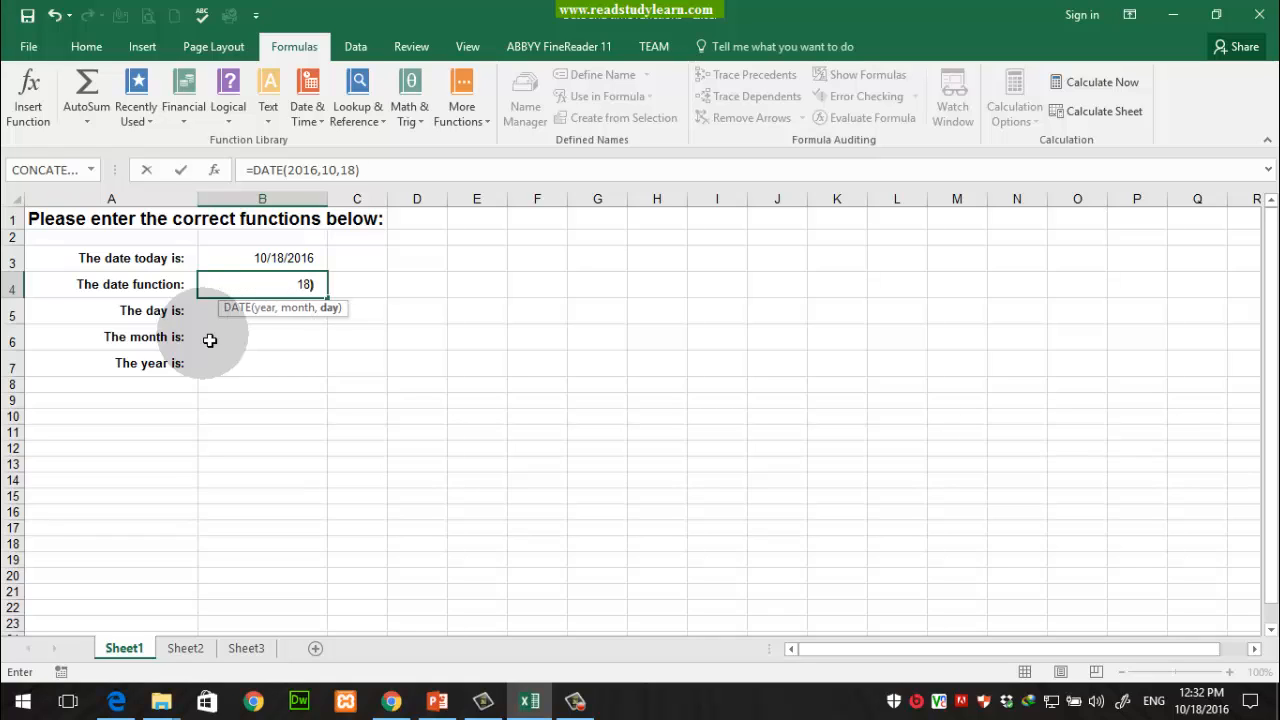
pyautogui.press('Return')
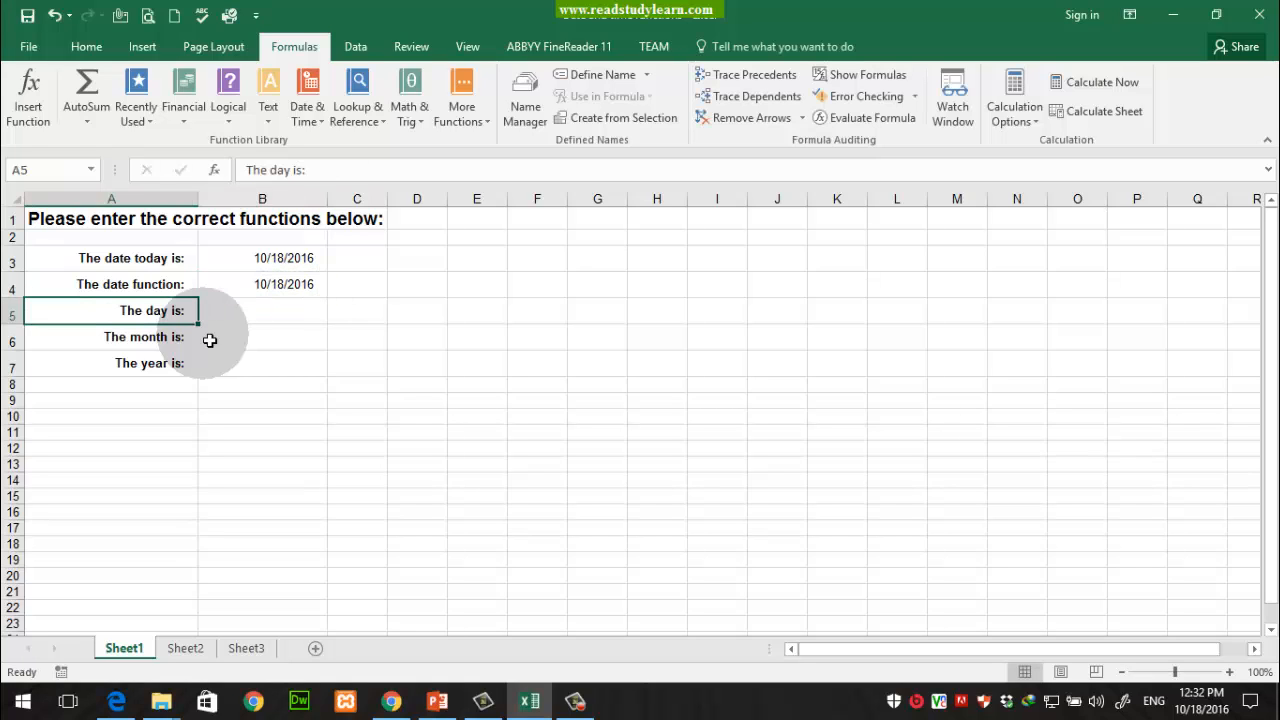
# Compare the date formulas in cells B3 and B4 and their rows
pyautogui.press('Up')
pyautogui.press('Up')
pyautogui.press('Right')
pyautogui.press('Right')
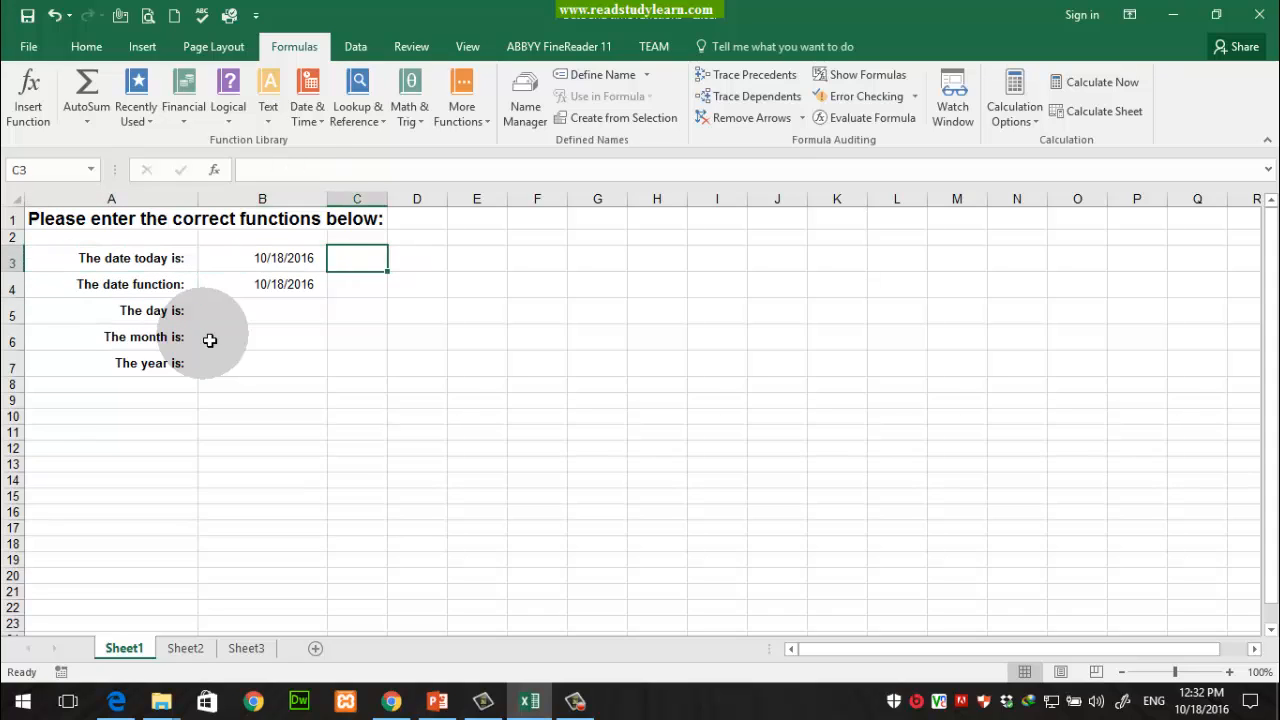
pyautogui.press('Left')
pyautogui.press('Down')
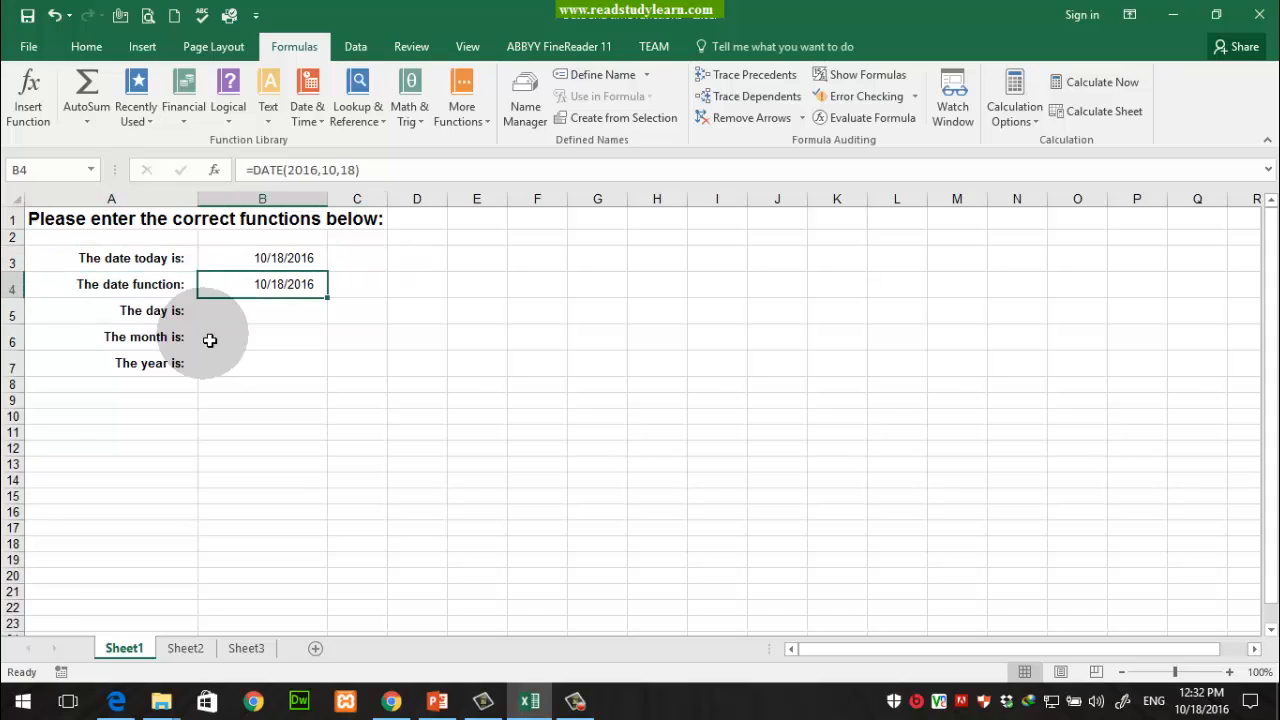
pyautogui.press('Left')
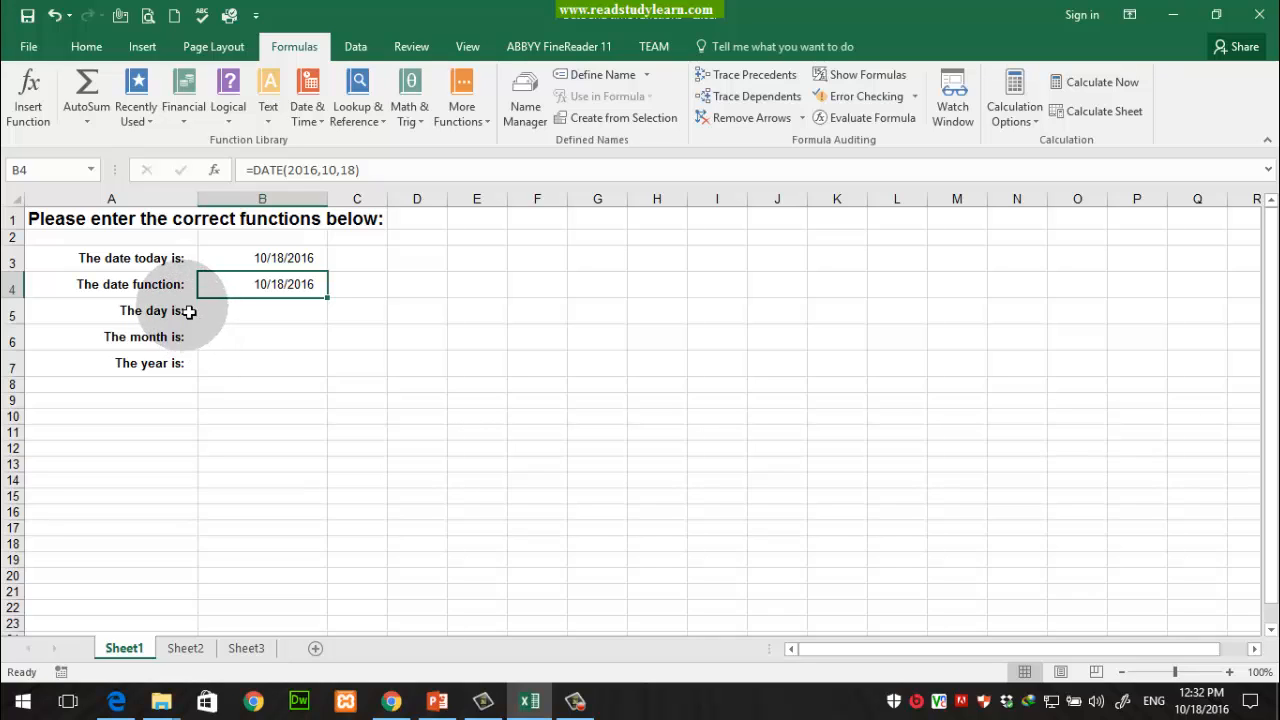
pyautogui.click(189, 310)
pyautogui.click(16, 288)
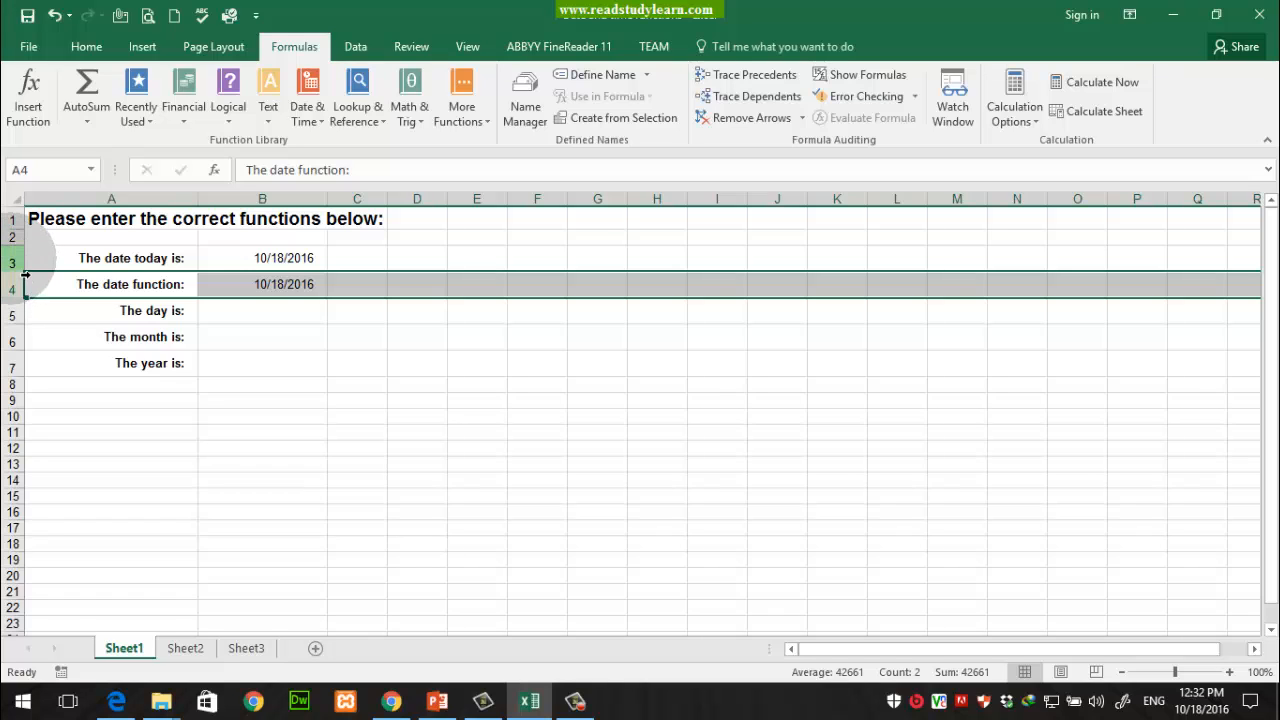
pyautogui.click(24, 268)
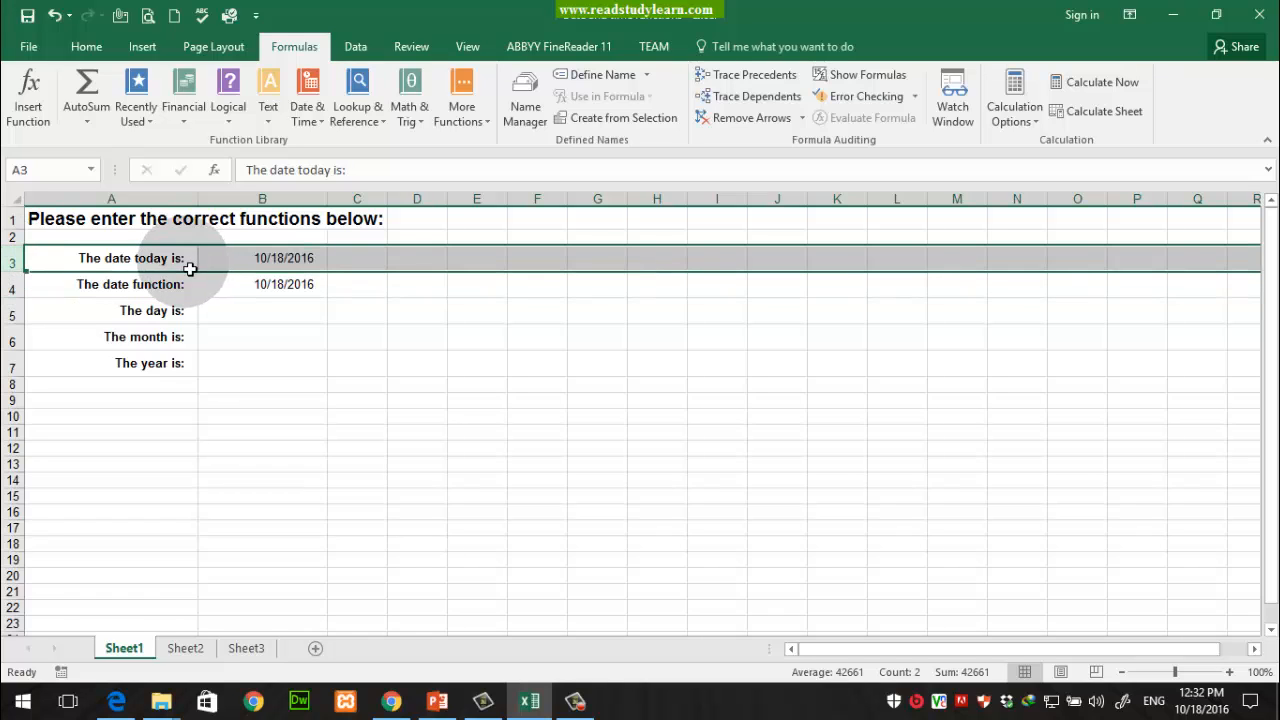
pyautogui.click(266, 266)
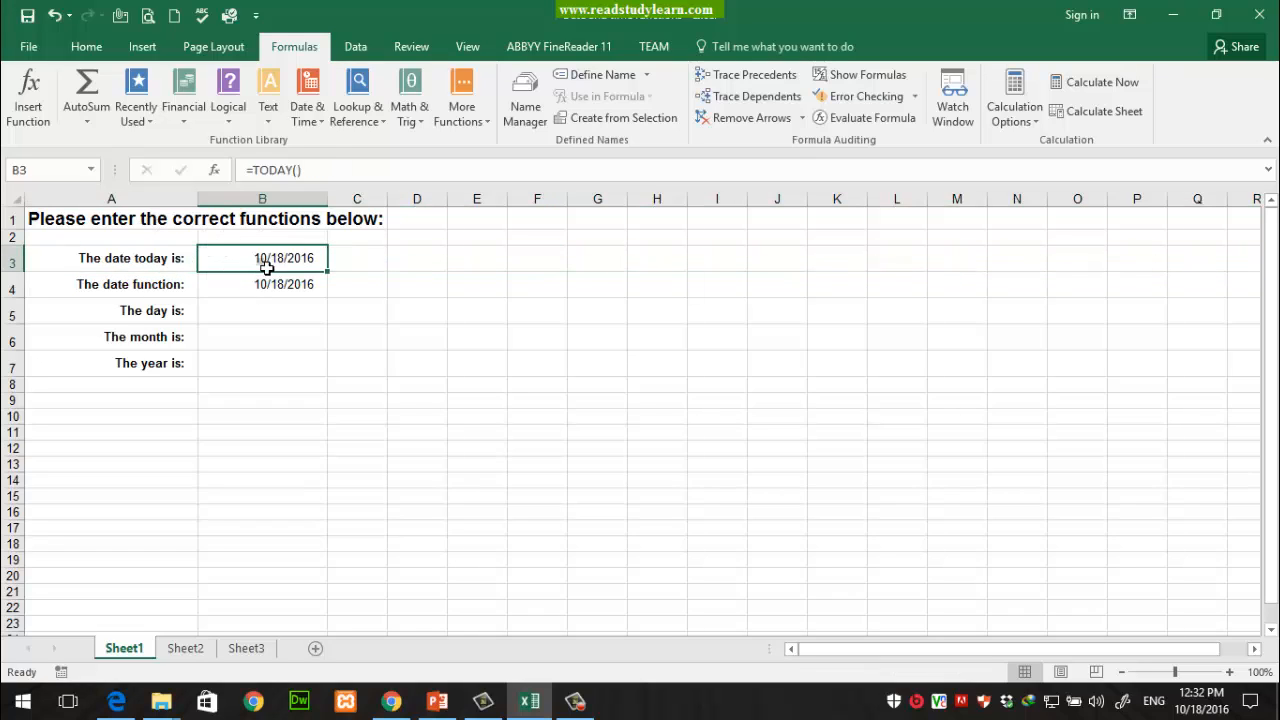
# Review the date formulas in B3 and B4 and the empty day, month and year cells B5:B7 with their labels
pyautogui.click(266, 267)
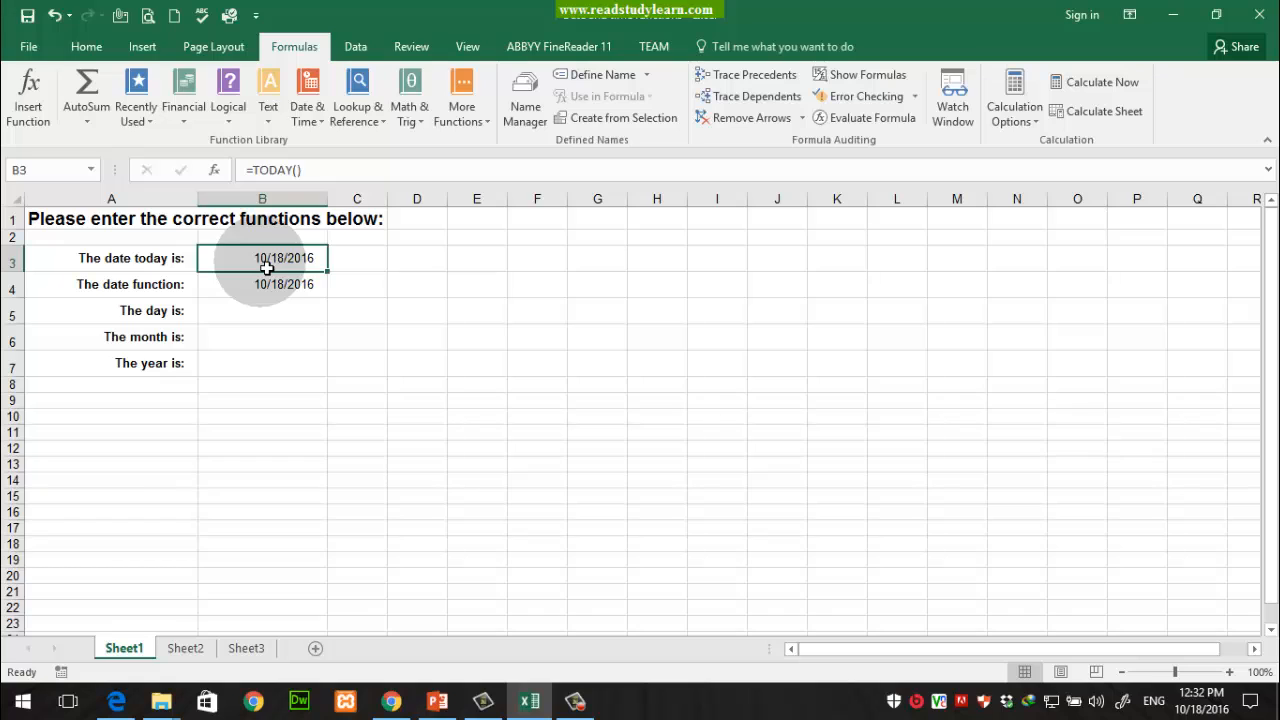
pyautogui.click(290, 314)
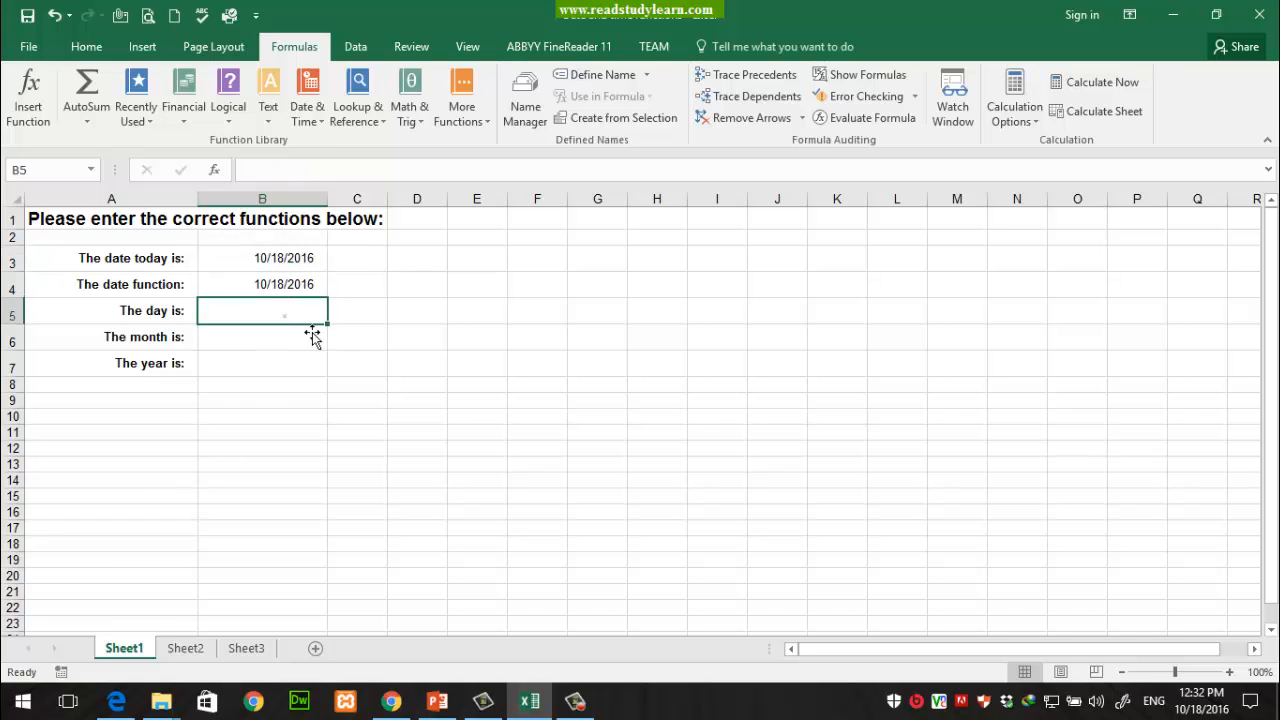
pyautogui.moveTo(254, 314); pyautogui.dragTo(263, 368)
pyautogui.click(175, 312)
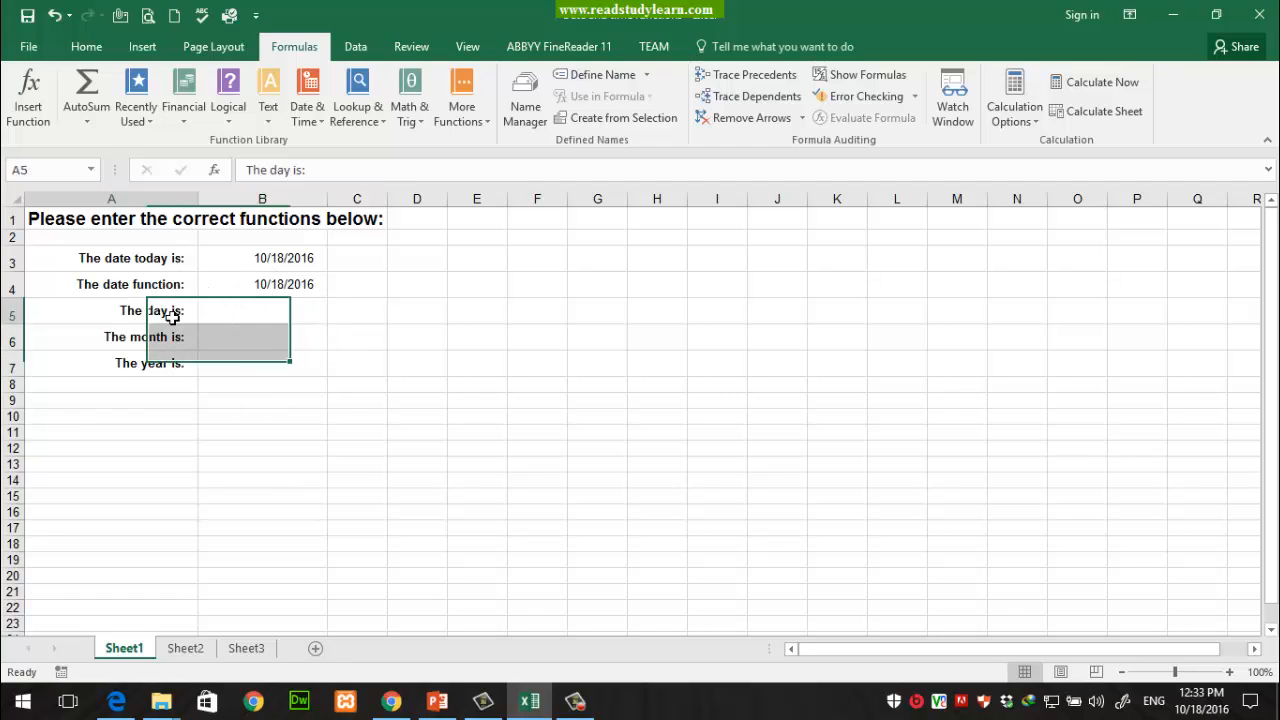
pyautogui.click(172, 340)
pyautogui.click(176, 368)
pyautogui.click(295, 362)
pyautogui.moveTo(285, 312); pyautogui.dragTo(291, 369)
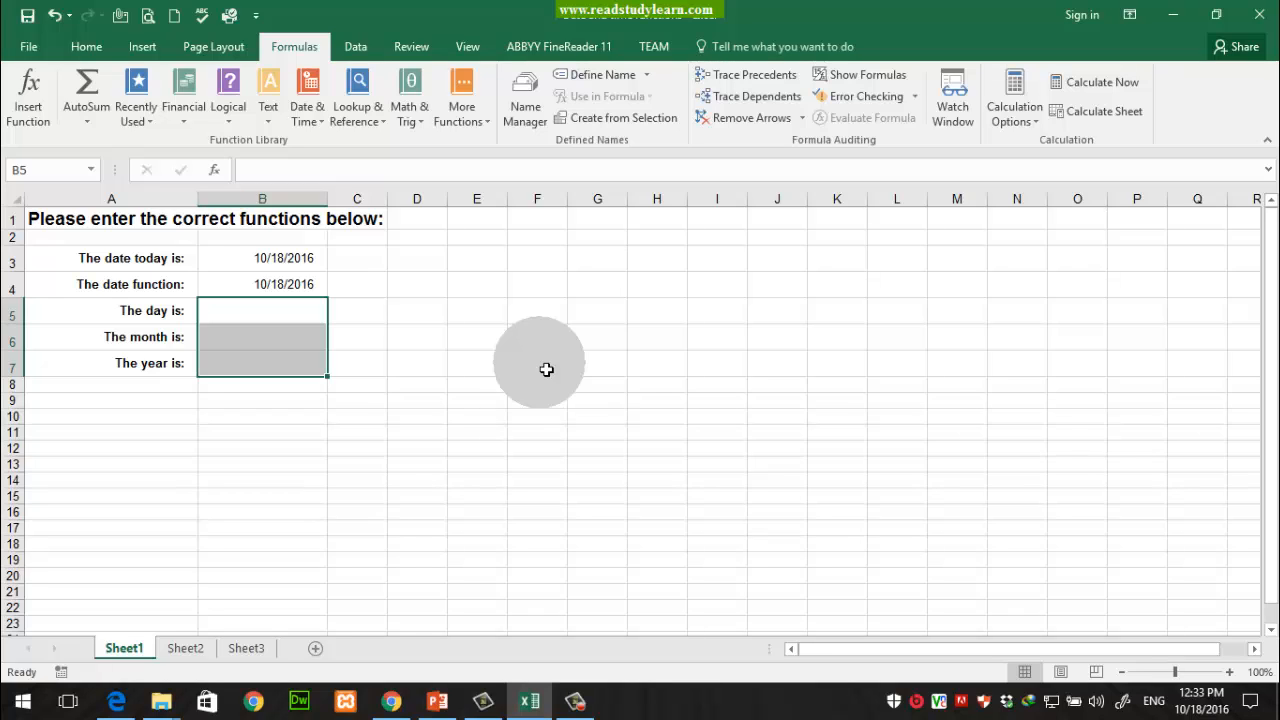
pyautogui.click(272, 296)
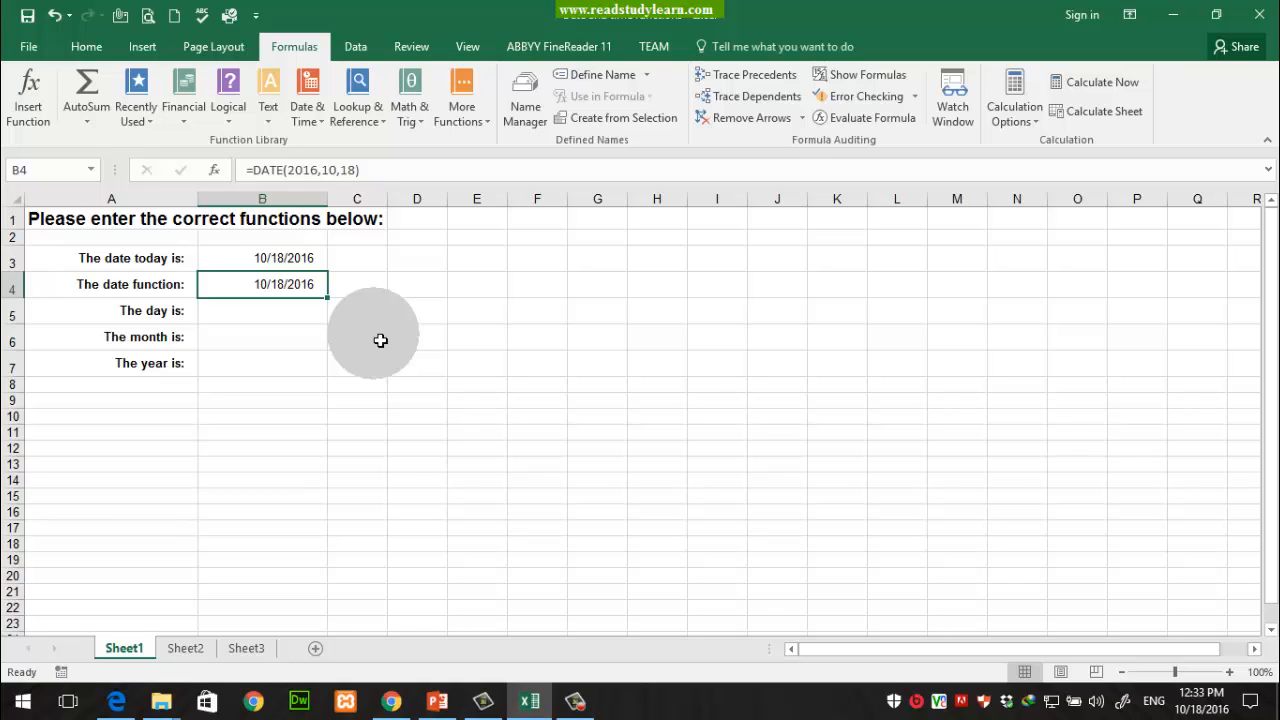
pyautogui.click(316, 322)
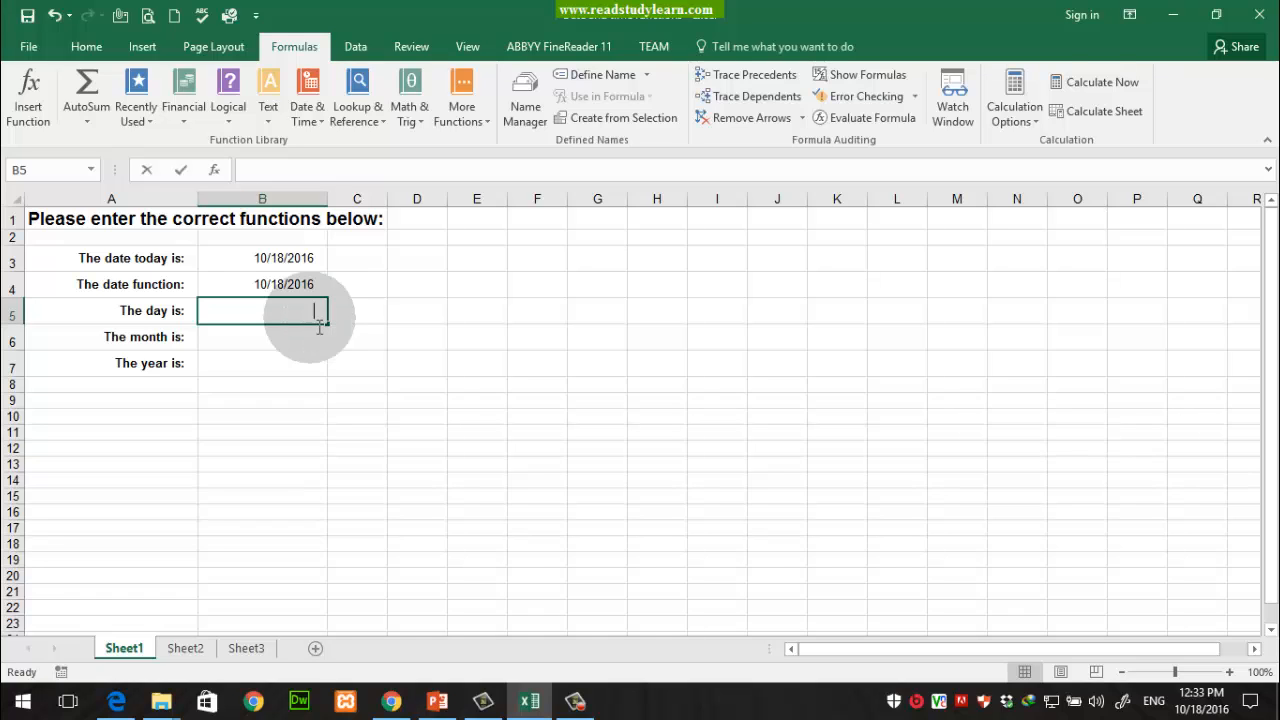
pyautogui.write('=day')
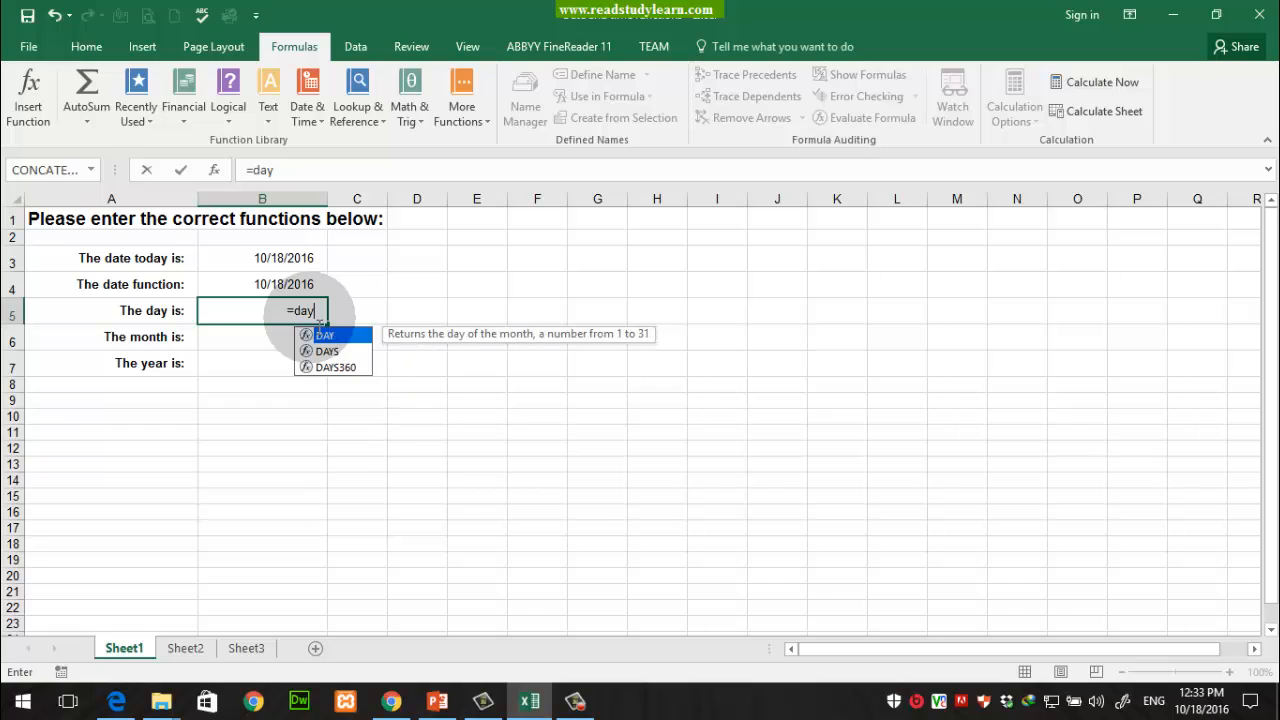
pyautogui.press('Tab')
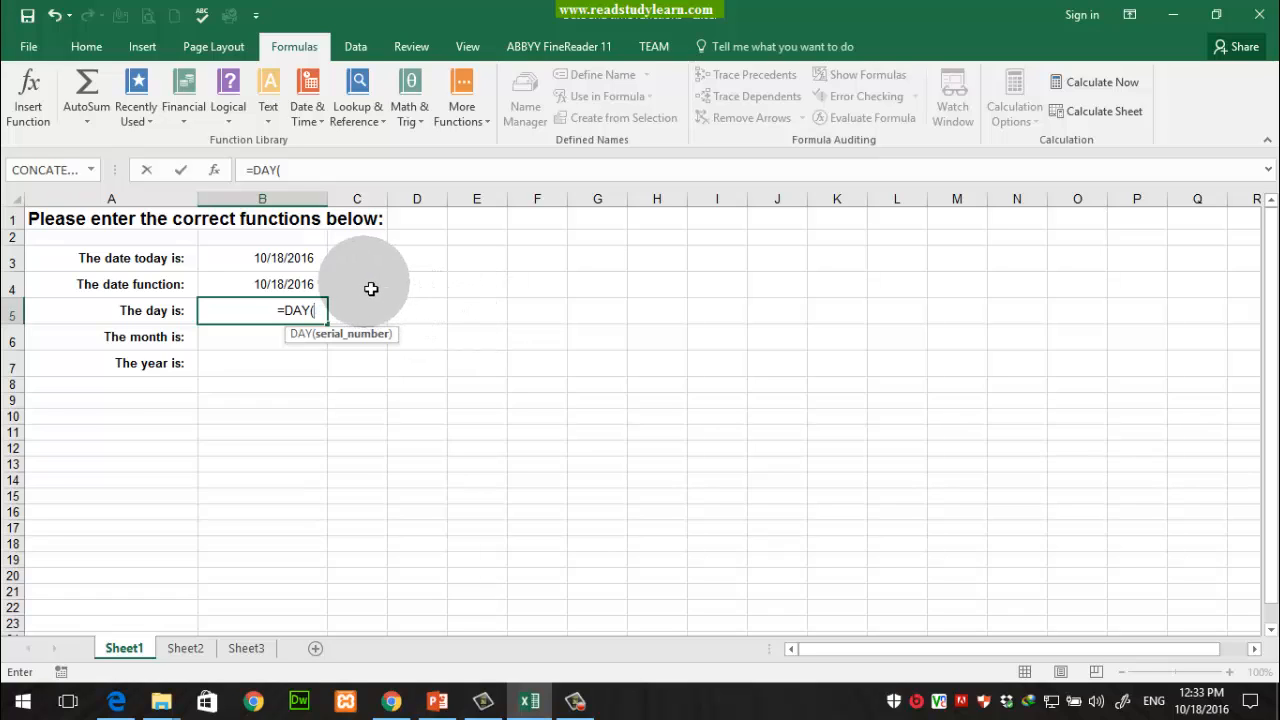
pyautogui.click(426, 296)
pyautogui.press('Escape')
# Enter the date format note mm-dd-yyy in cell D4 and widen column D to fit it
pyautogui.click(426, 298)
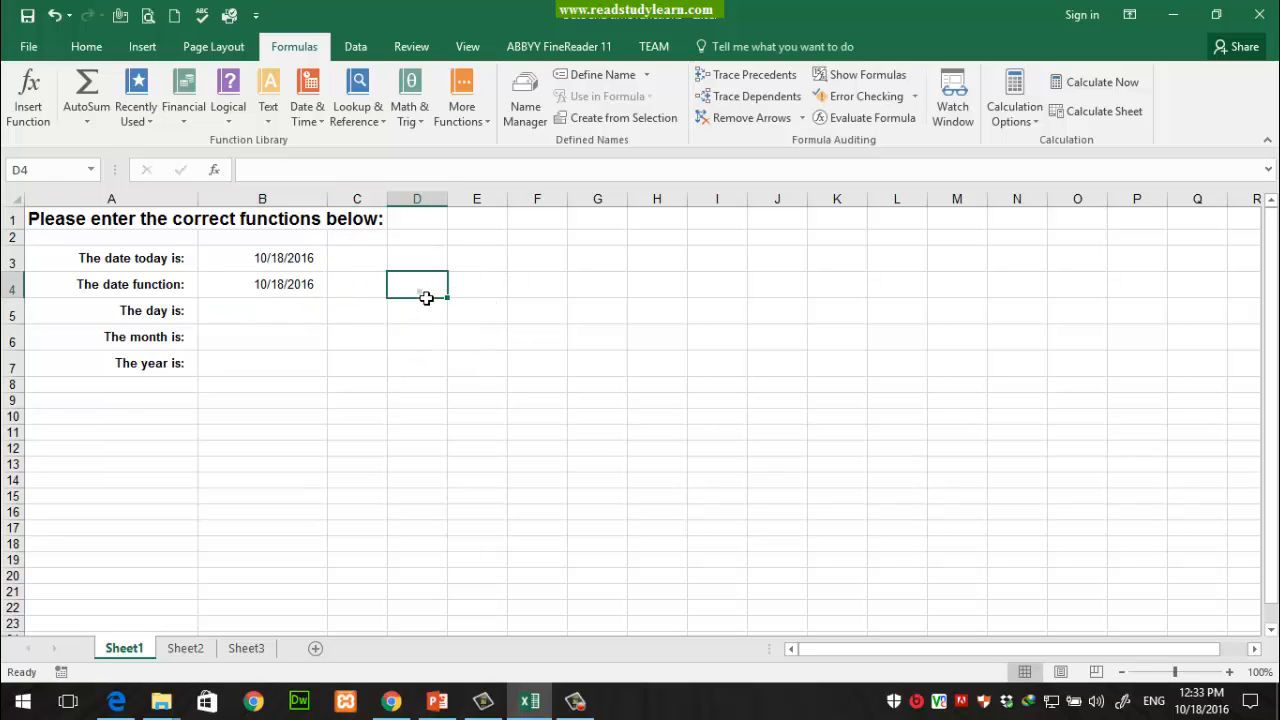
pyautogui.write('mm-')
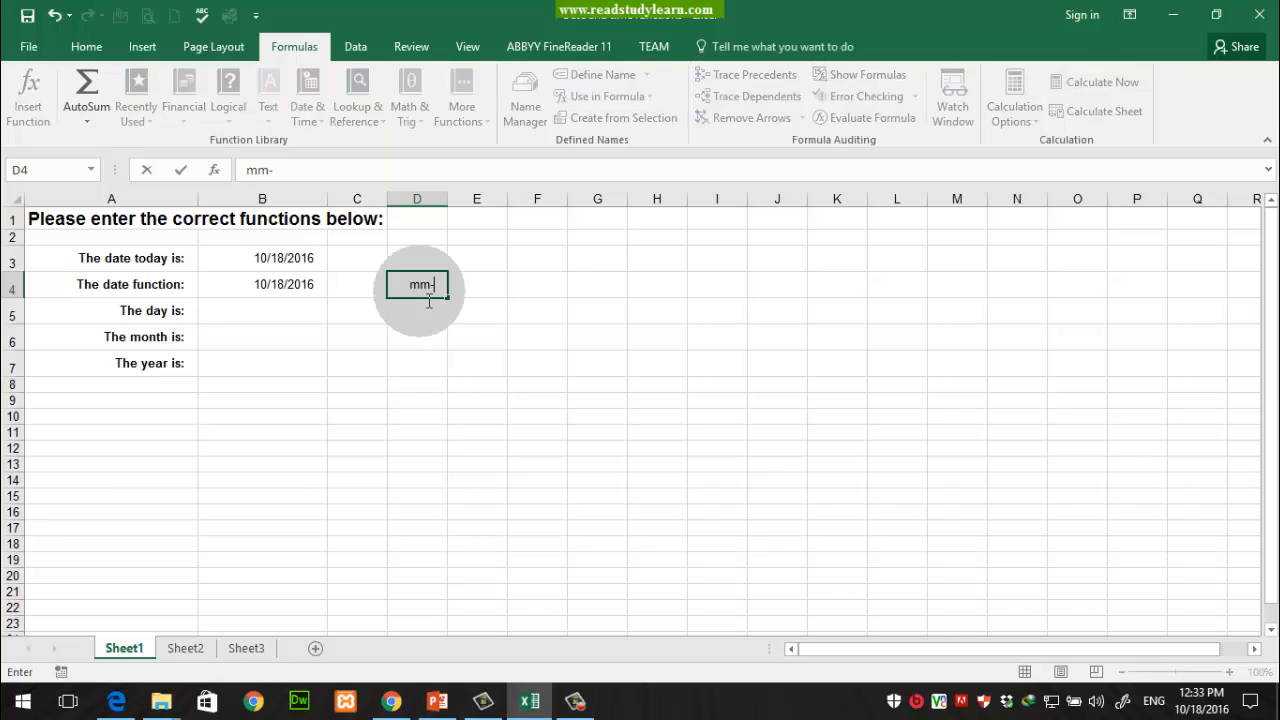
pyautogui.write('dd-yyy')
pyautogui.hotkey('ctrl', 'Return')
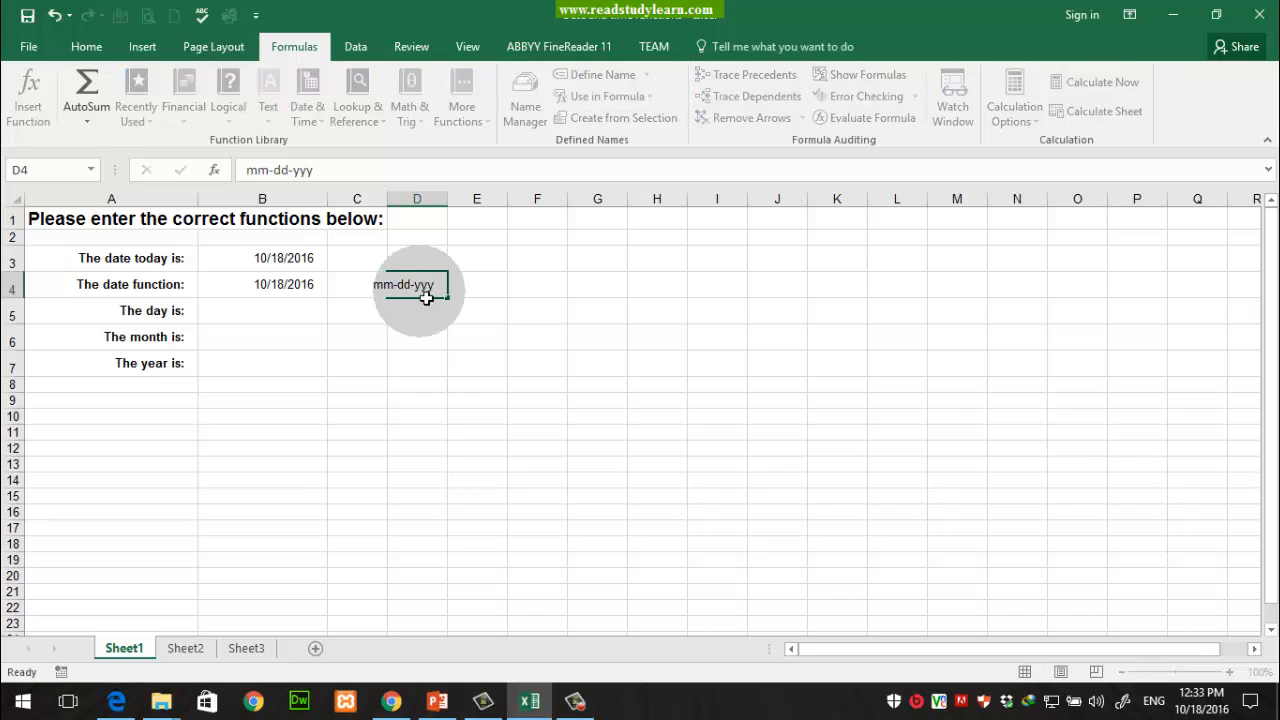
pyautogui.press('Tab')
pyautogui.click(425, 295)
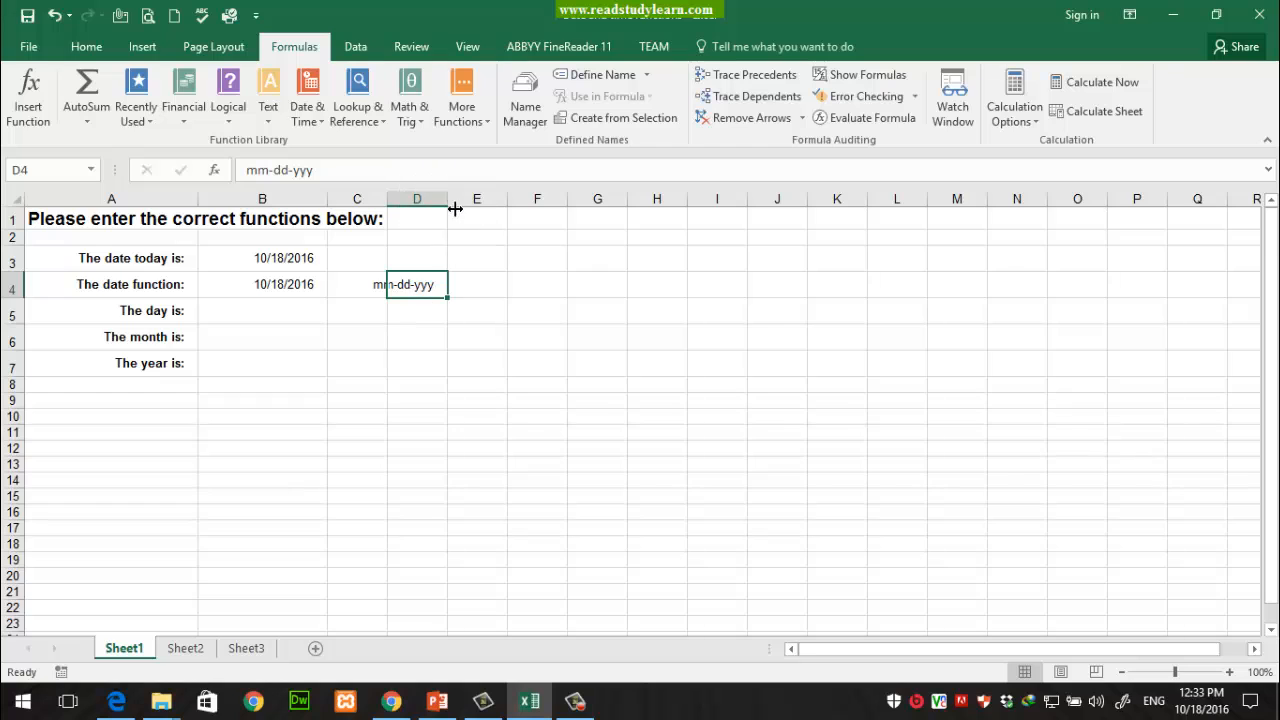
pyautogui.moveTo(455, 208); pyautogui.dragTo(466, 208)
pyautogui.click(515, 340)
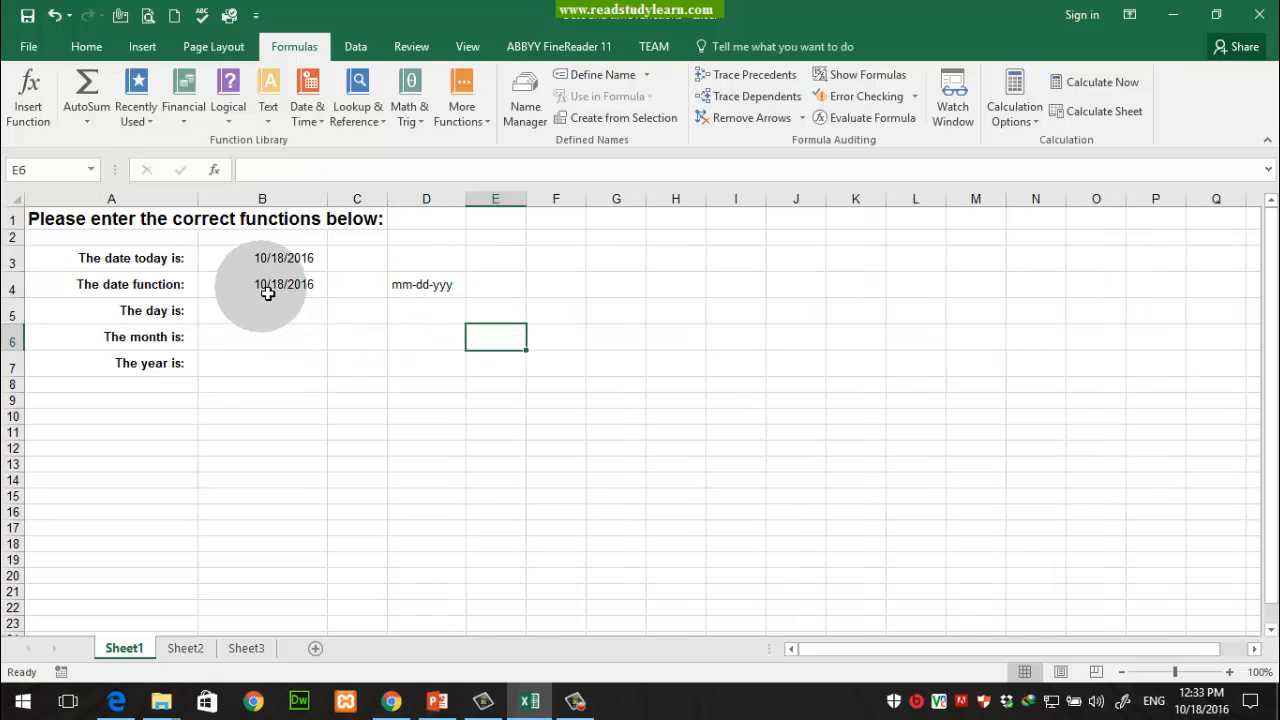
# Correct the format note in cell D4 to mm-dd-yyyy and widen column D to fit the longer text
pyautogui.click(267, 293)
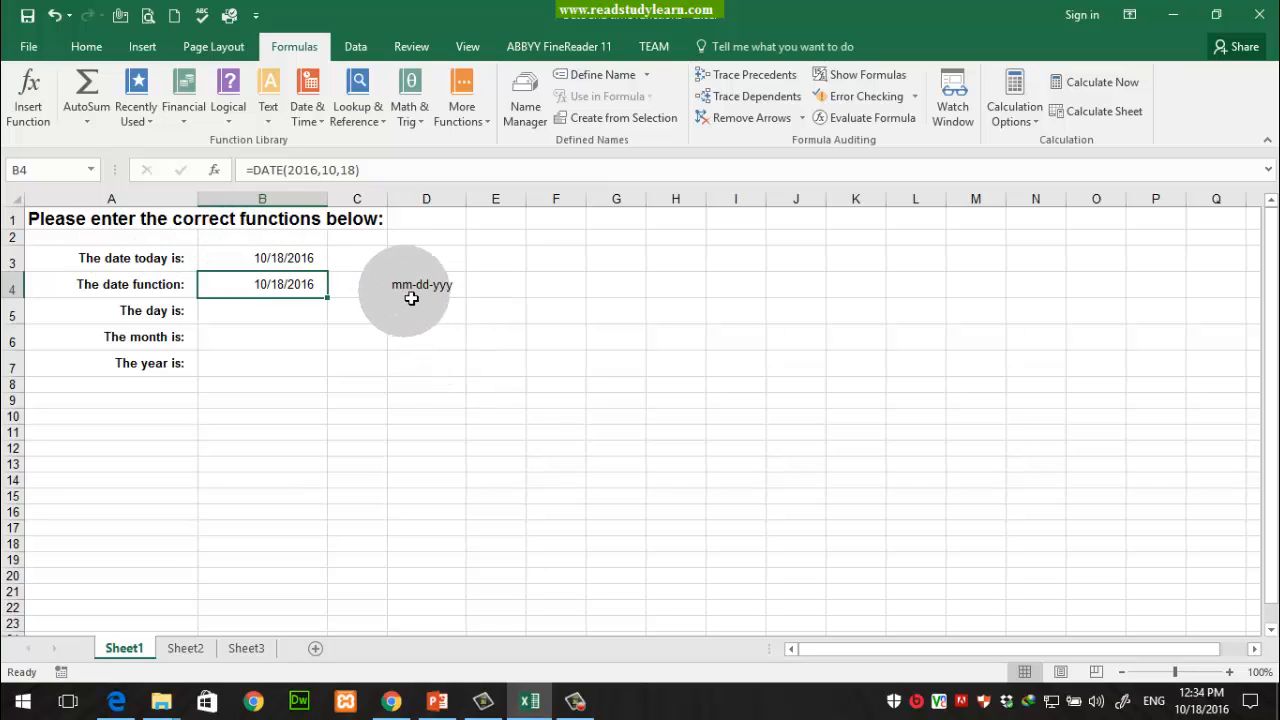
pyautogui.doubleClick(471, 298)
pyautogui.write('y')
pyautogui.press('Return')
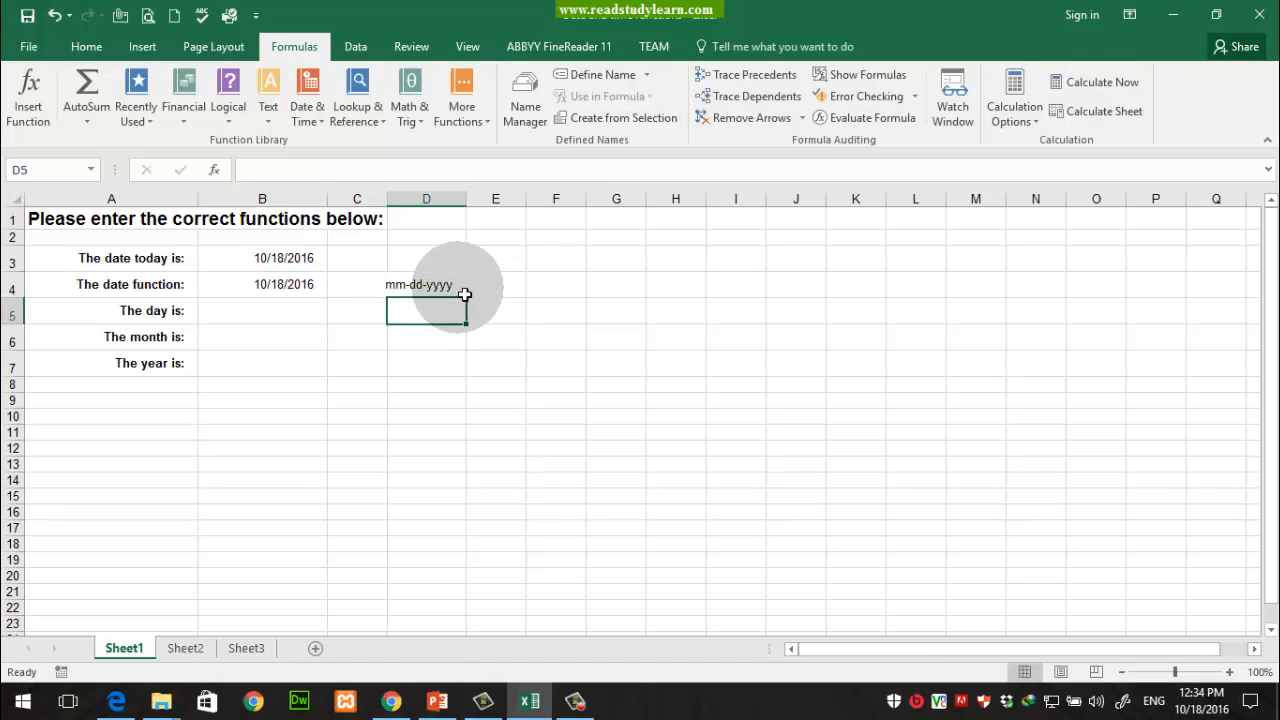
pyautogui.click(460, 289)
pyautogui.click(459, 365)
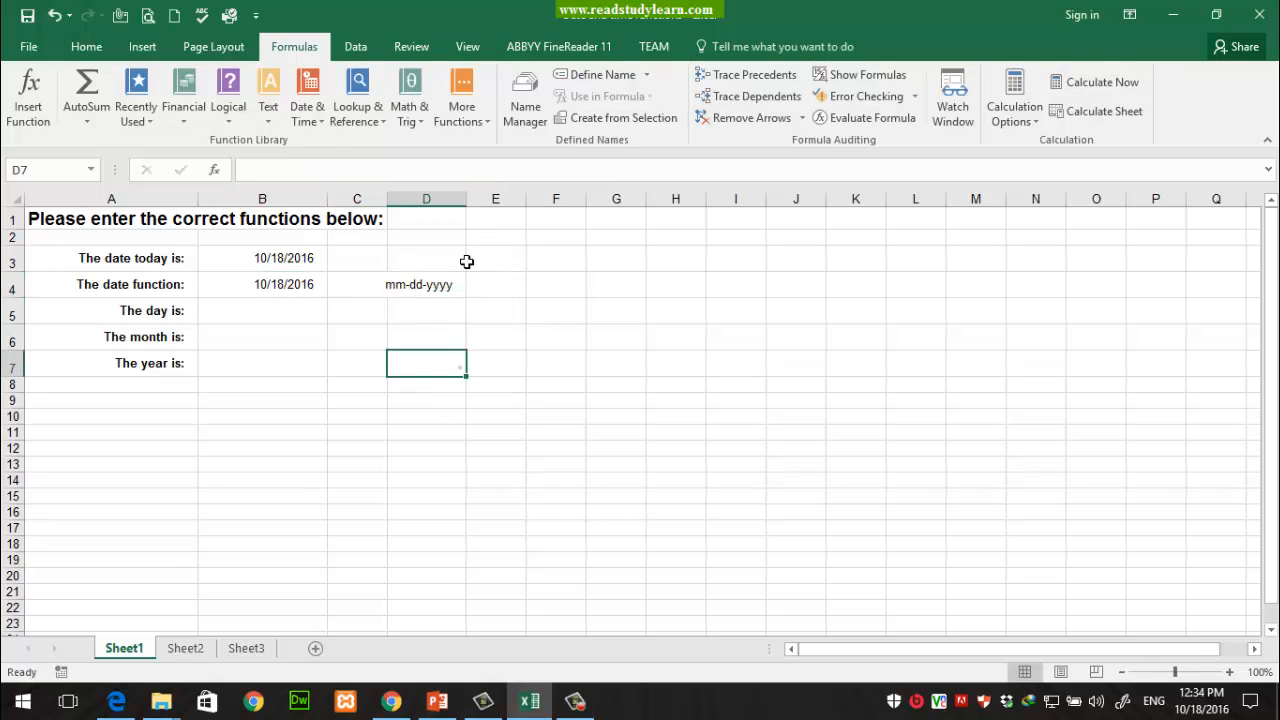
pyautogui.moveTo(467, 200); pyautogui.dragTo(483, 206)
pyautogui.click(470, 285)
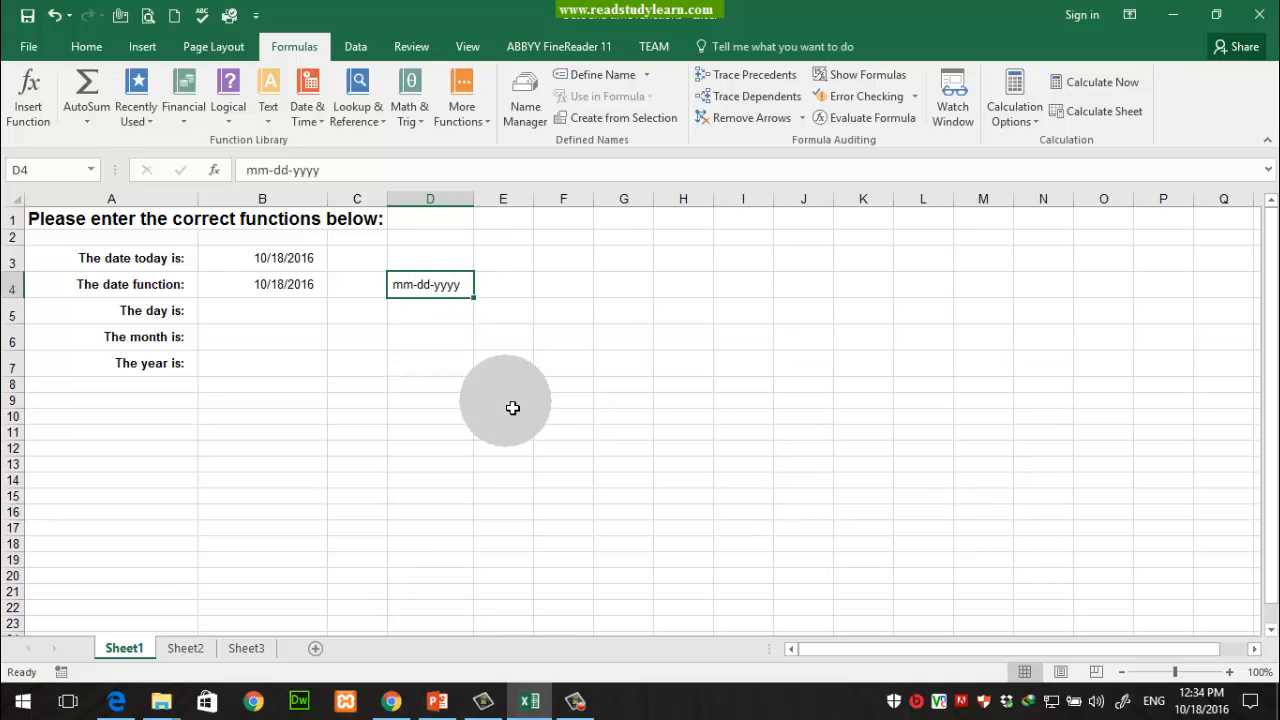
# Enter the formula =DAY(B3) in cell B5, beside "The day is:"
pyautogui.click(150, 318)
pyautogui.click(300, 320)
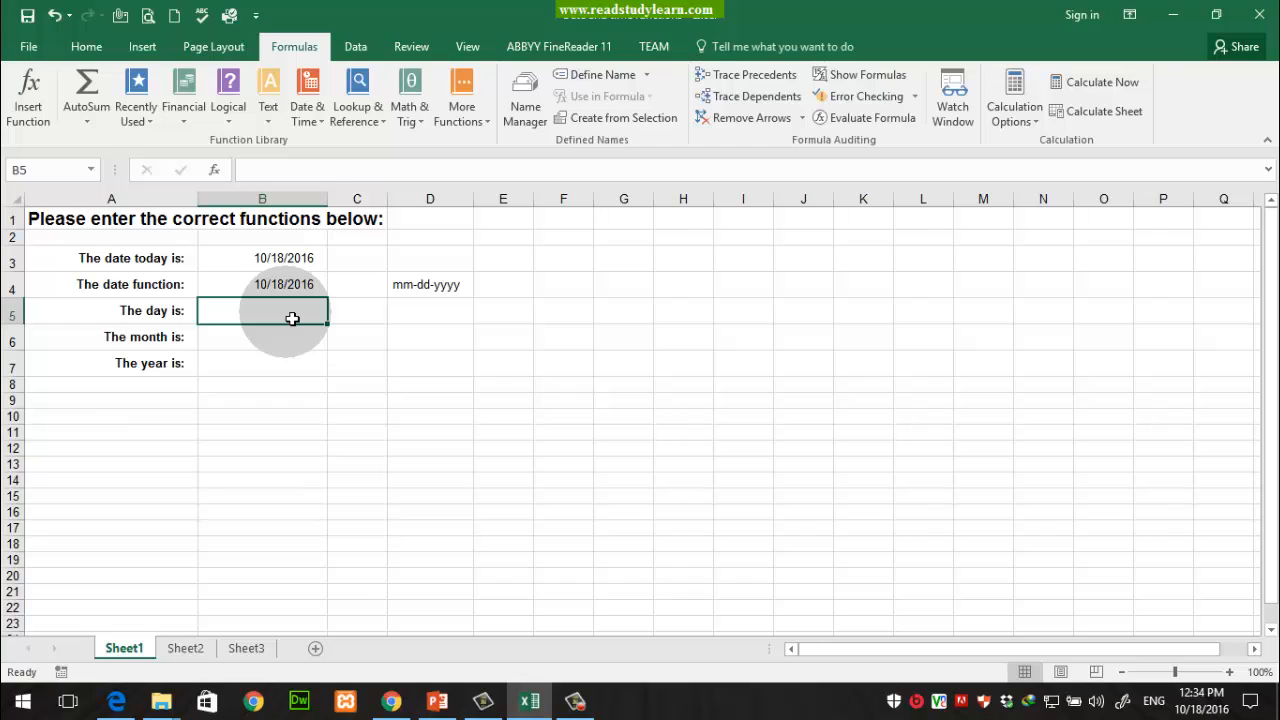
pyautogui.write('=day')
pyautogui.press('Tab')
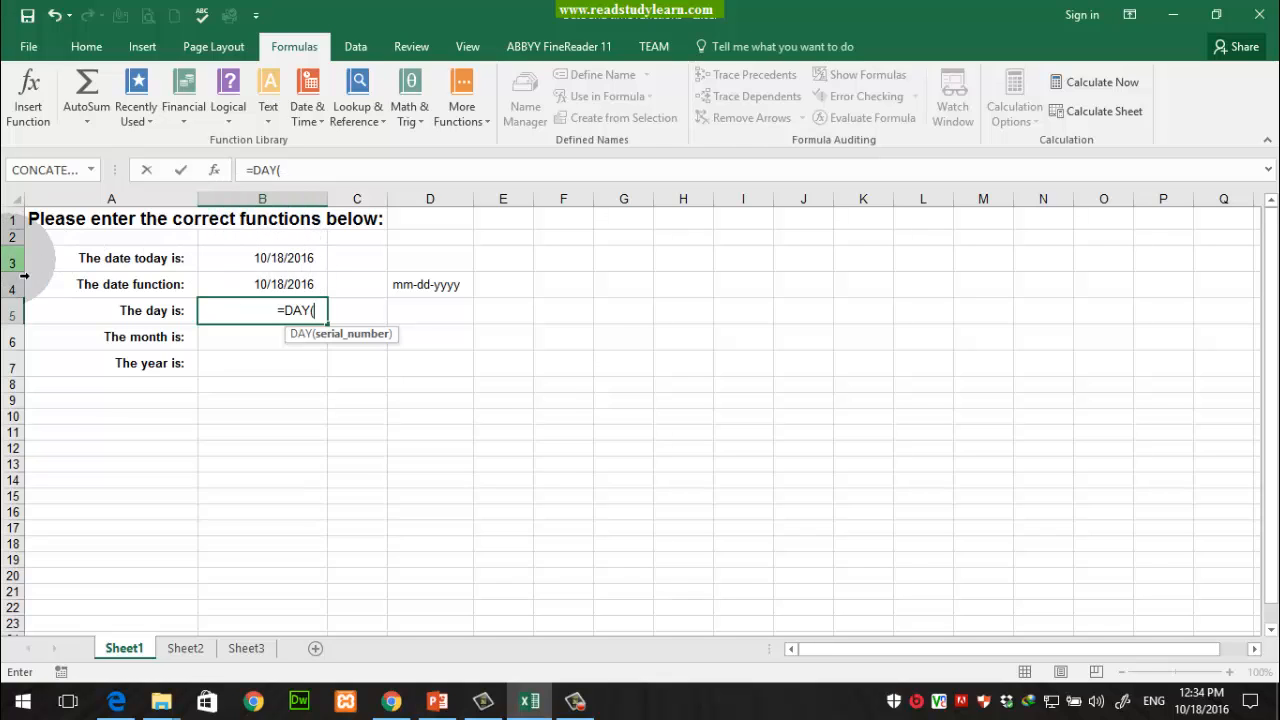
pyautogui.click(291, 262)
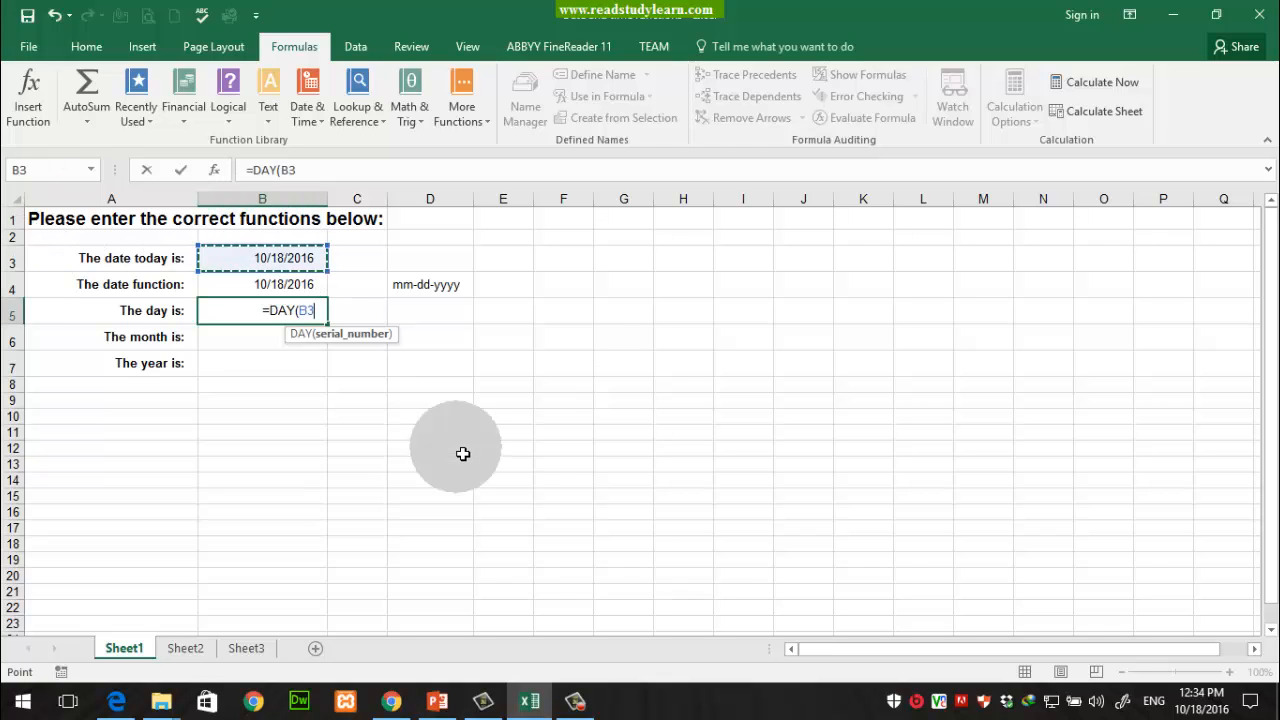
pyautogui.write(')')
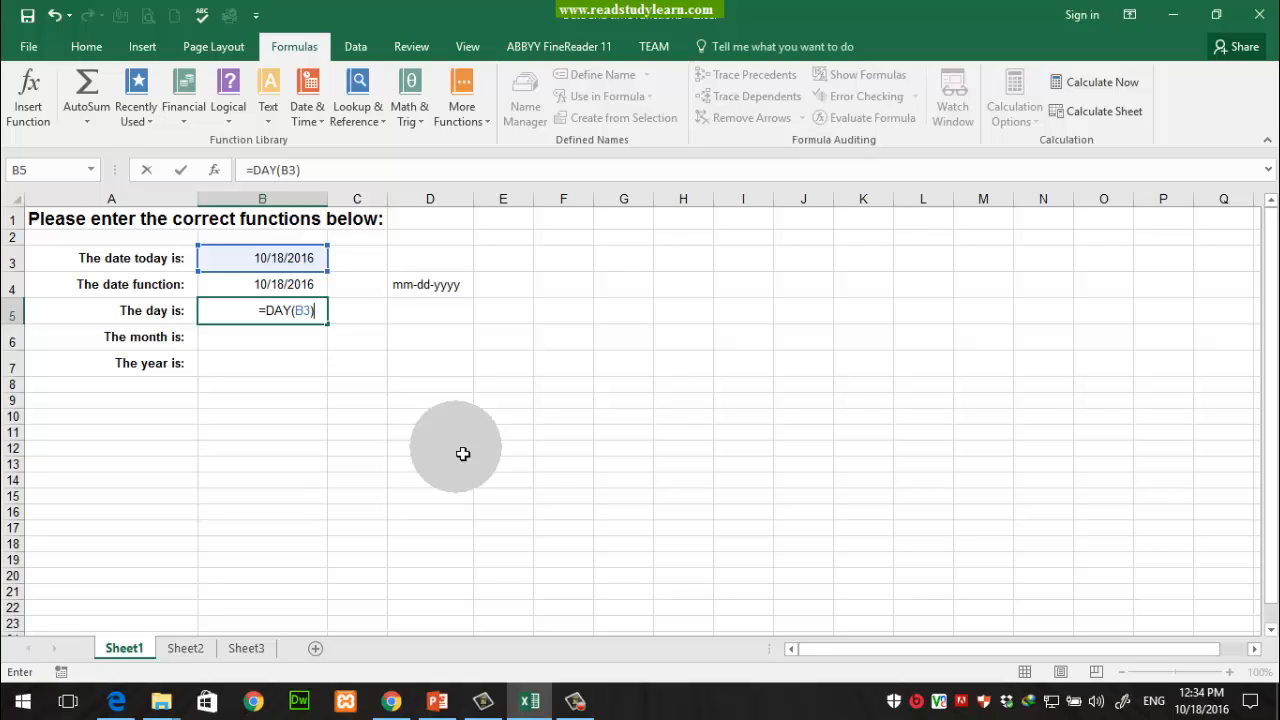
pyautogui.press('Return')
pyautogui.press('Up')
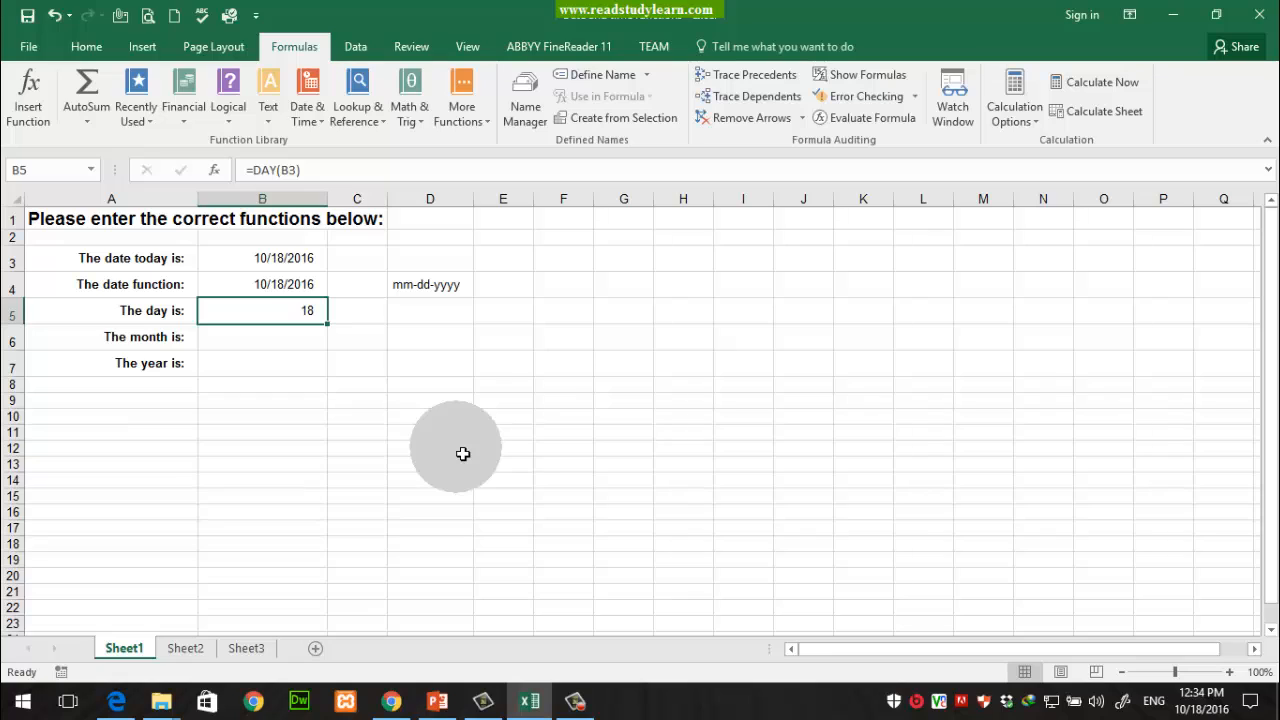
pyautogui.press('Left')
pyautogui.press('Right')
pyautogui.press('Left')
pyautogui.press('Right')
# Enter the formula =MONTH(B3) in cell B6, beside "The month is:"
pyautogui.press('Down')
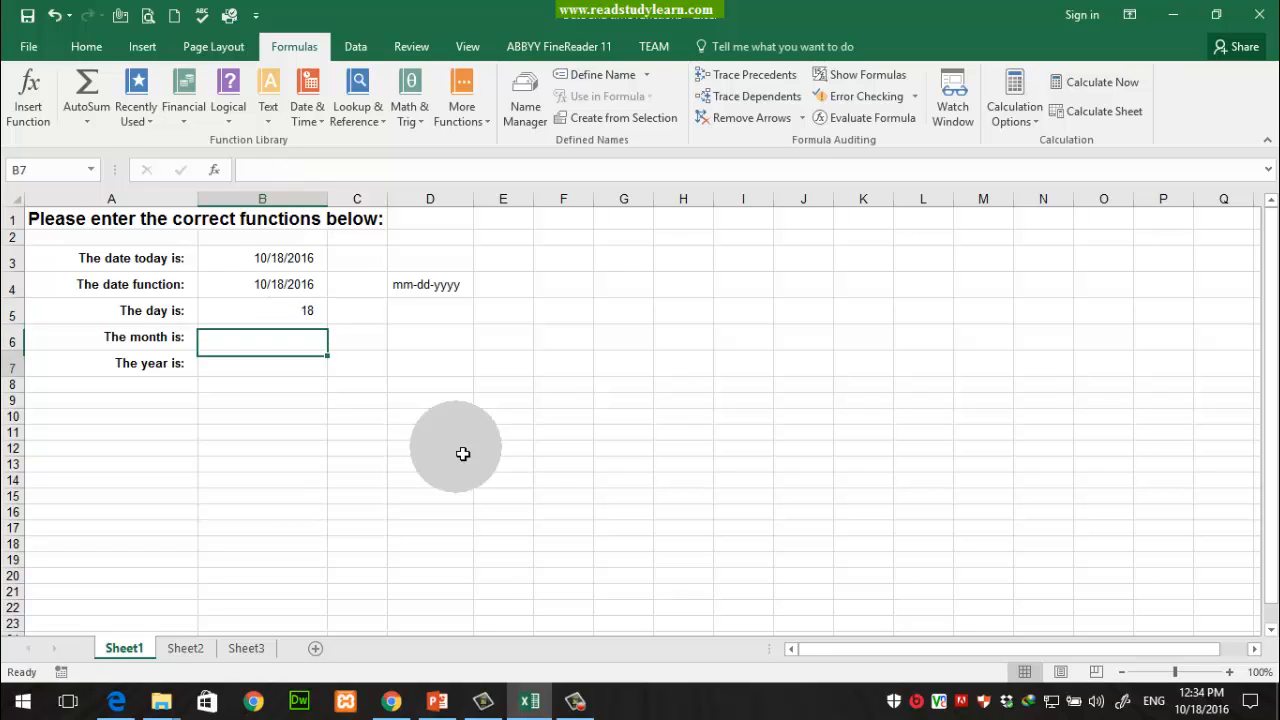
pyautogui.write('=mon')
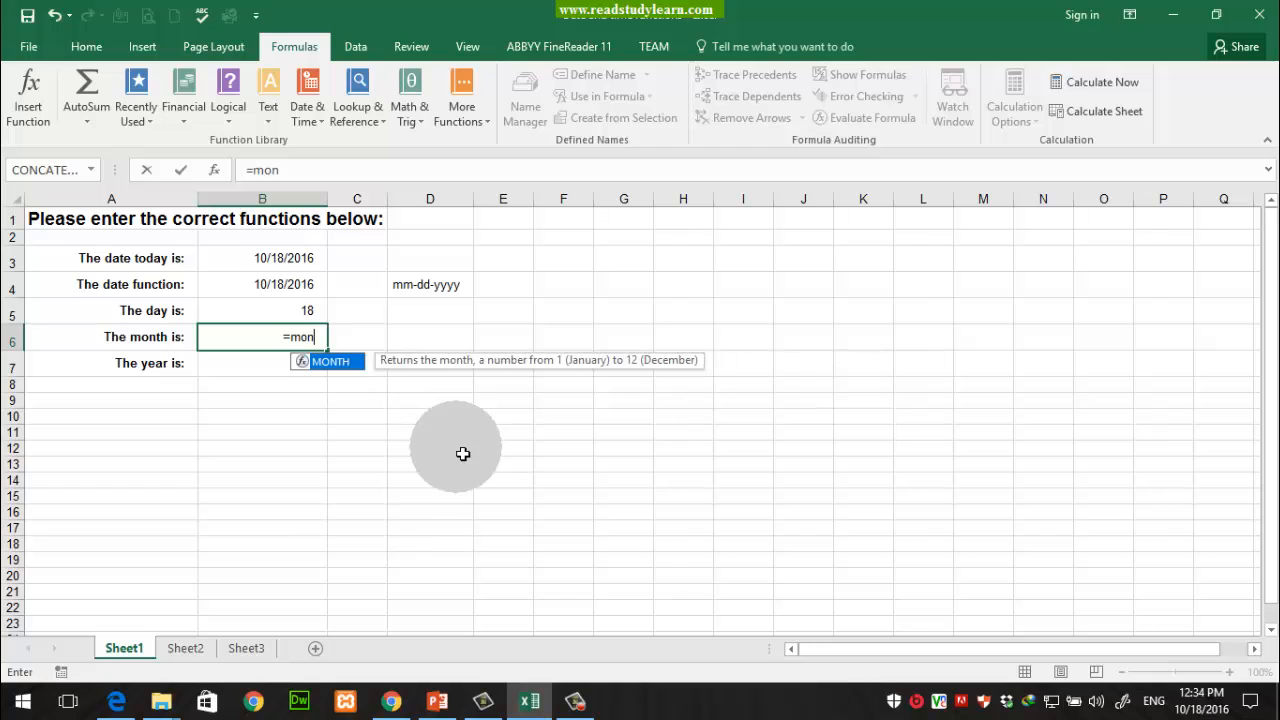
pyautogui.press('Tab')
pyautogui.press('Up')
pyautogui.press('Up')
pyautogui.press('Up')
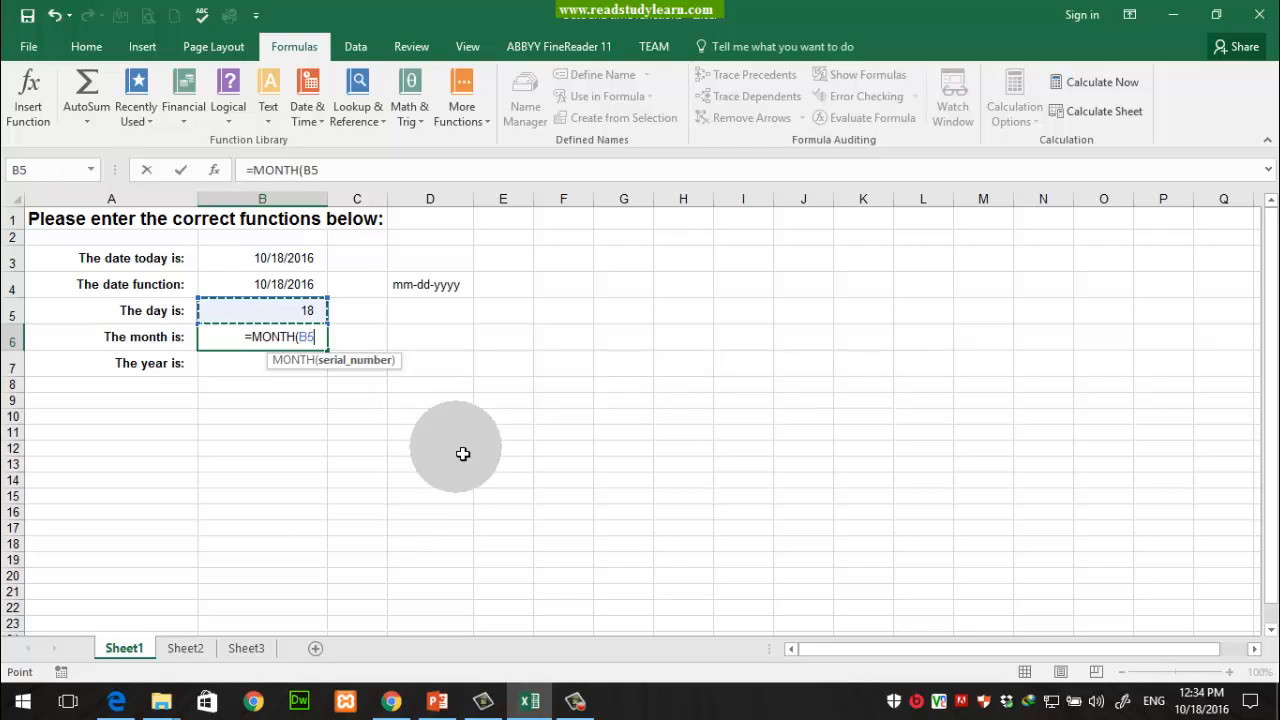
pyautogui.press('Return')
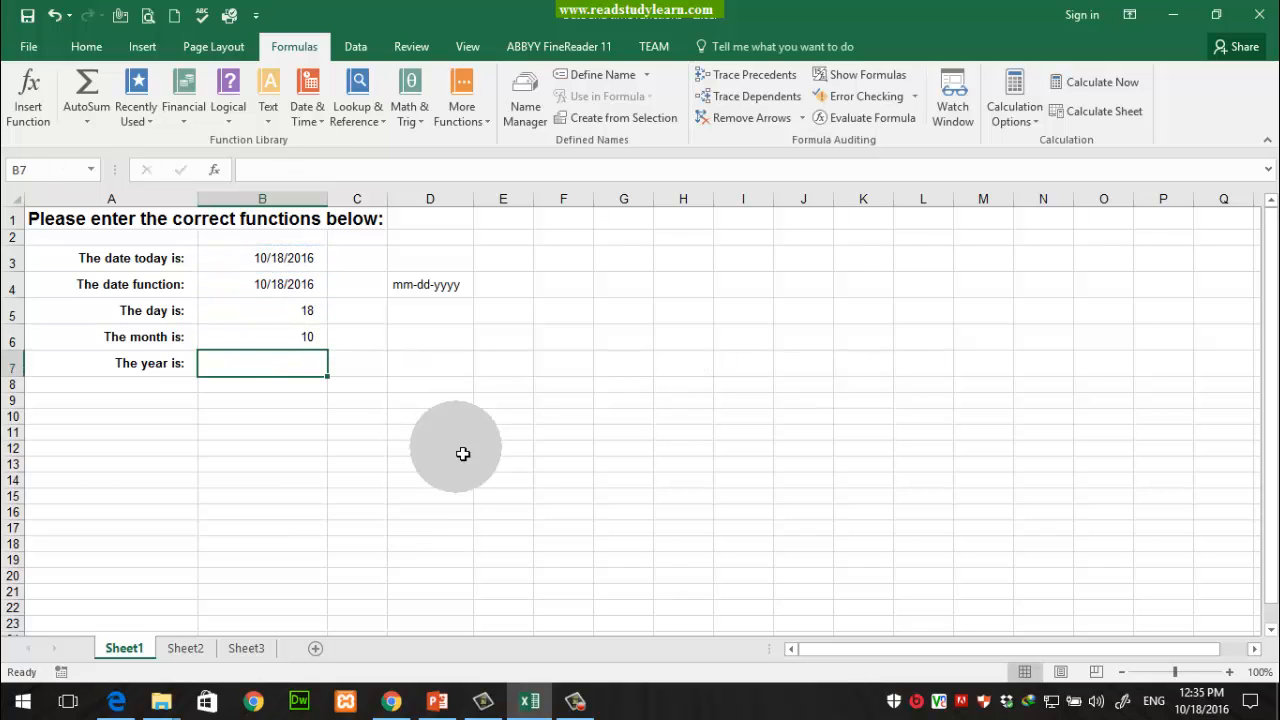
# Enter the formula =YEAR(B3) in cell B7, beside "The year is:"
pyautogui.write('=ye')
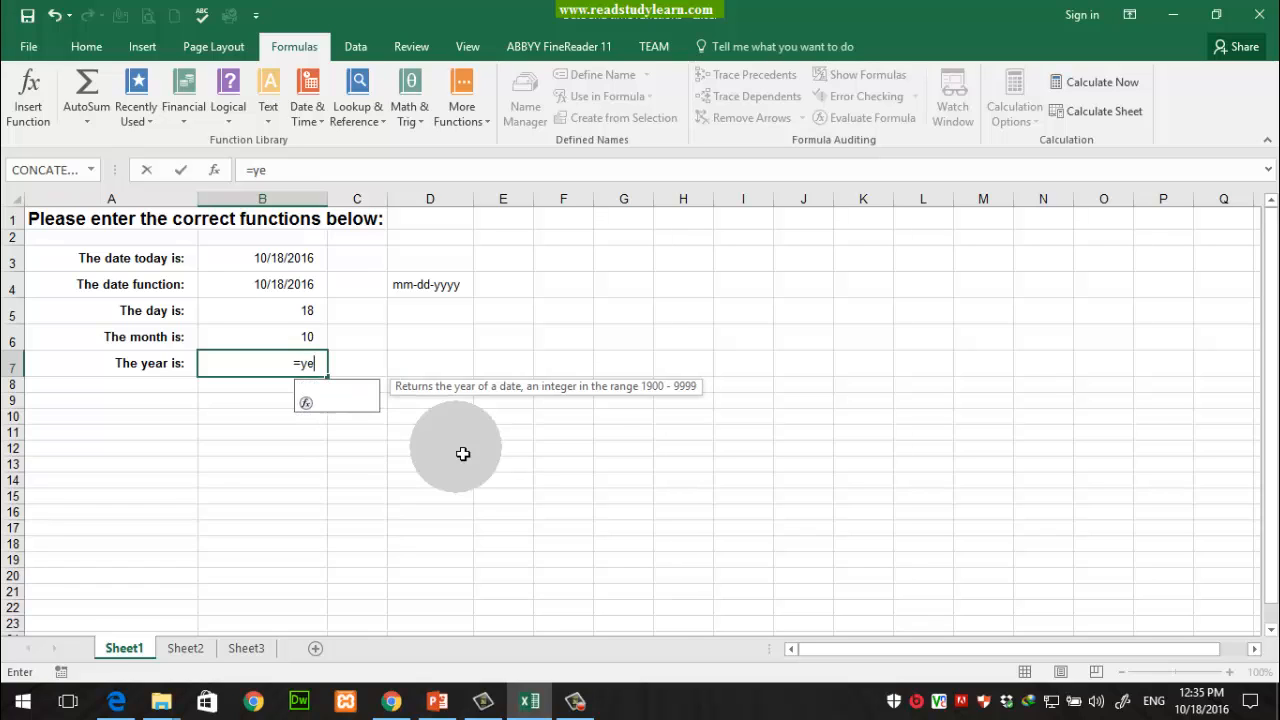
pyautogui.press('Tab')
pyautogui.press('Up')
pyautogui.press('Up')
pyautogui.press('Up')
pyautogui.press('Up')
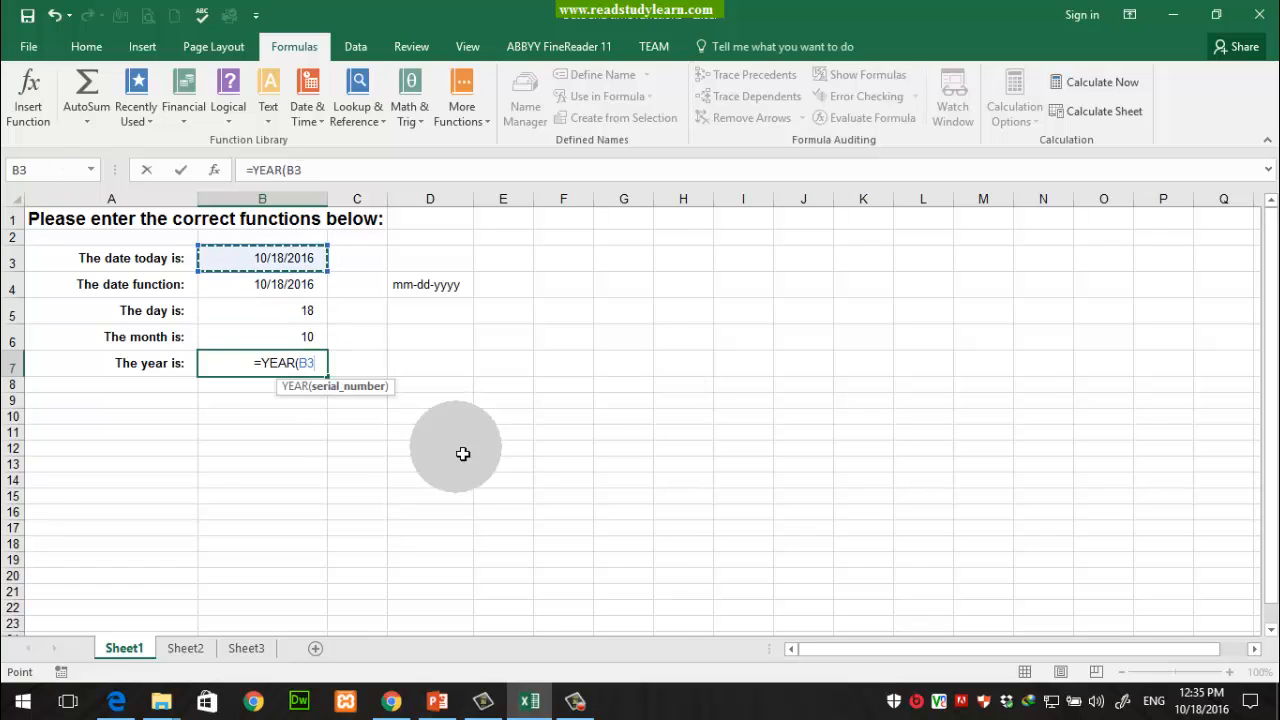
pyautogui.write(')')
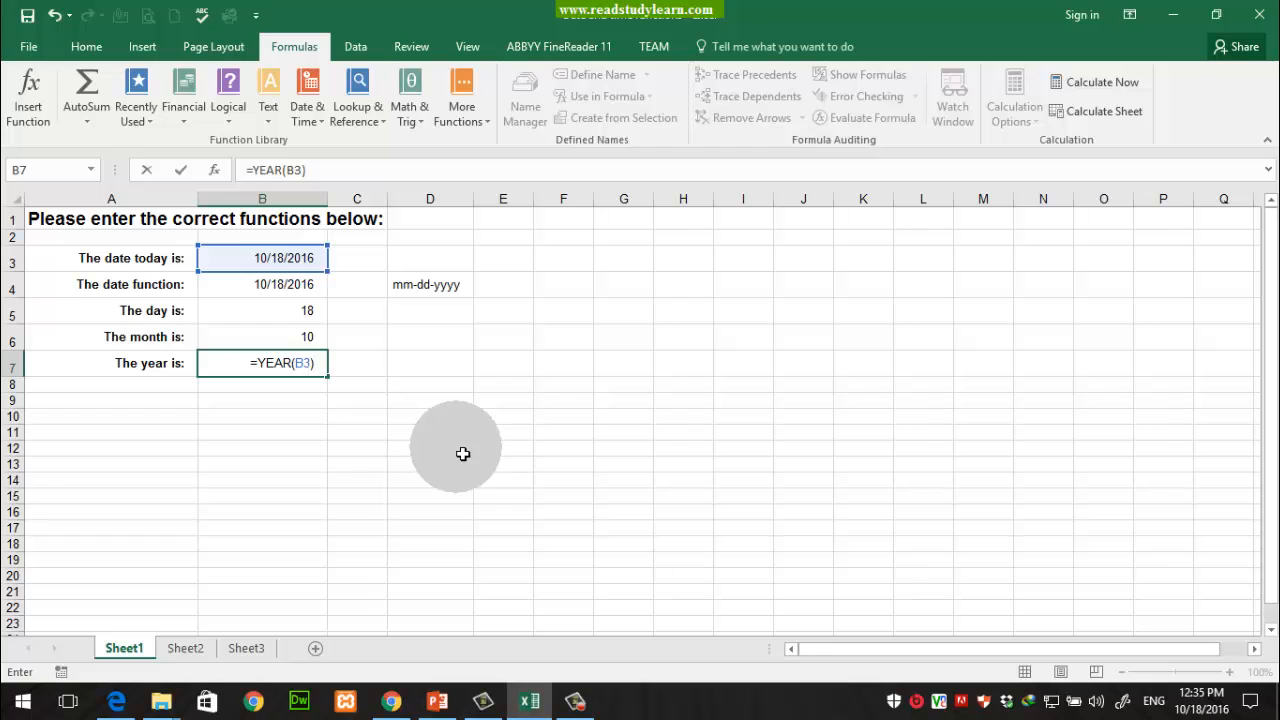
pyautogui.press('Return')
# Review the formulas in cells B3 to B7, comparing the day, month and year functions with the dates above them
pyautogui.press('Up')
pyautogui.press('Up')
pyautogui.press('Up')
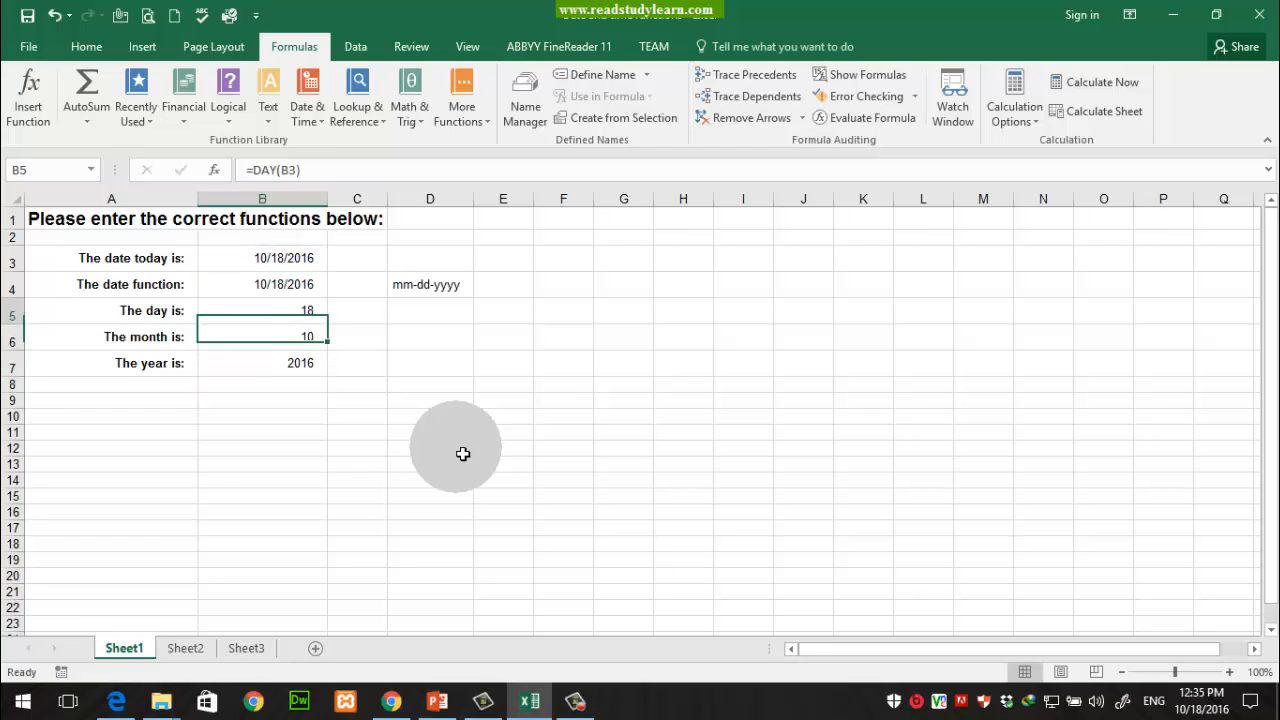
pyautogui.hotkey('shift', 'Down')
pyautogui.hotkey('shift', 'Down')
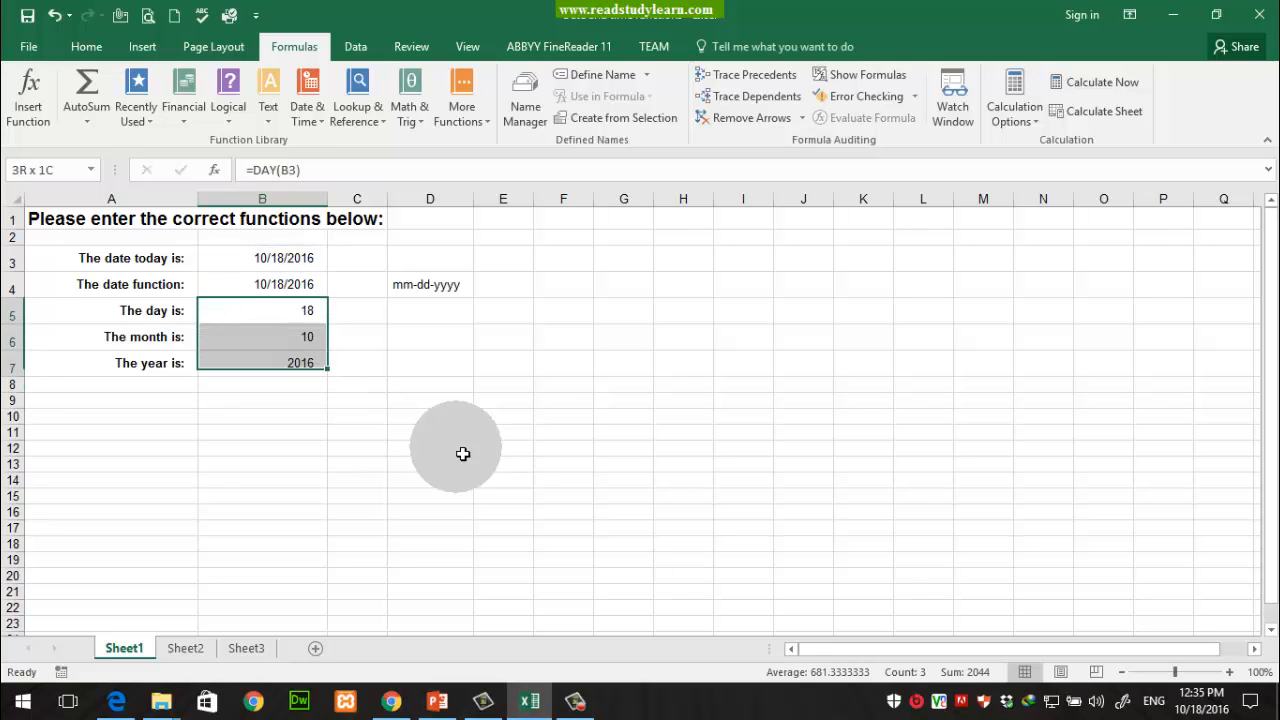
pyautogui.press('Up')
pyautogui.press('Down')
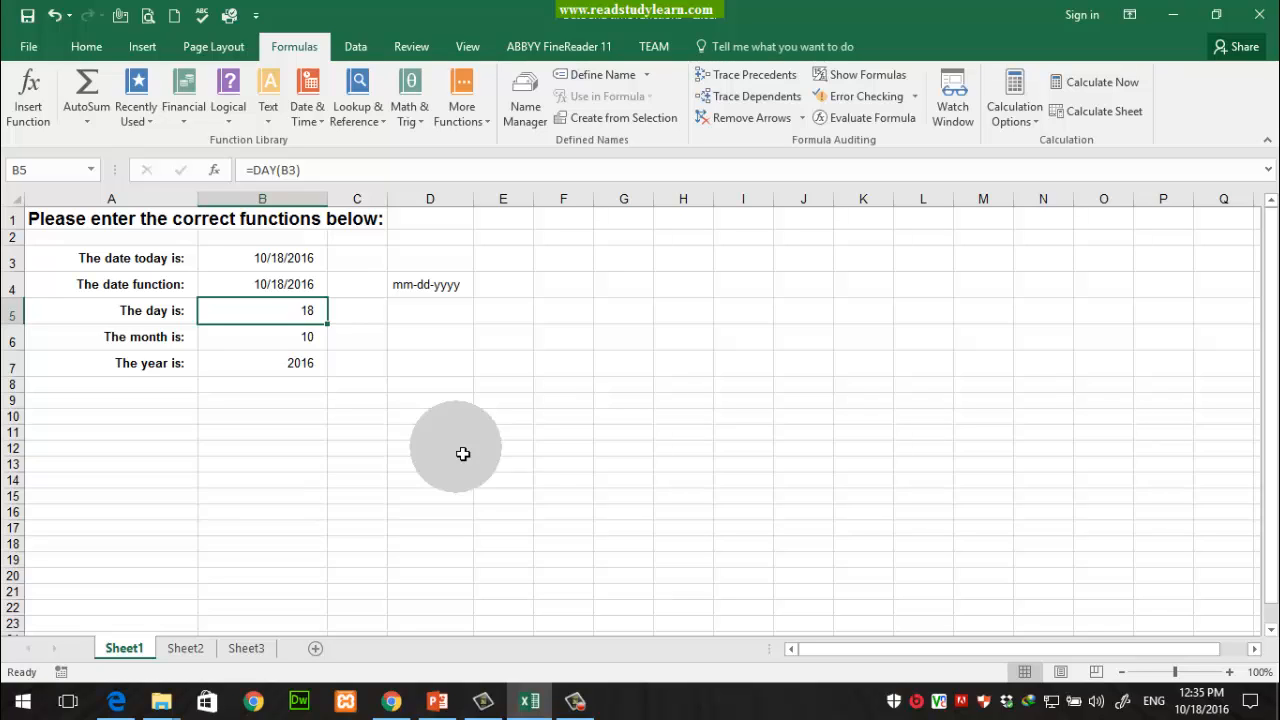
pyautogui.press('Up')
pyautogui.press('Up')
pyautogui.press('Down')
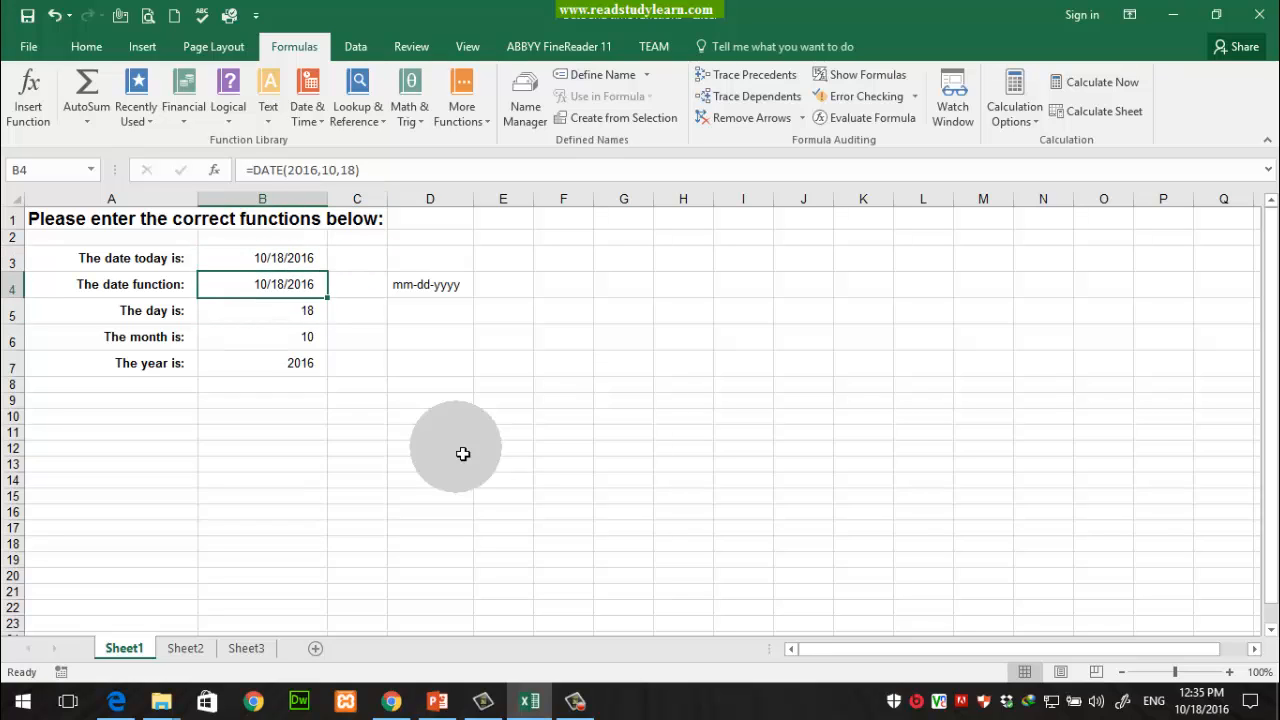
pyautogui.press('Down')
pyautogui.press('Down')
pyautogui.press('Up')
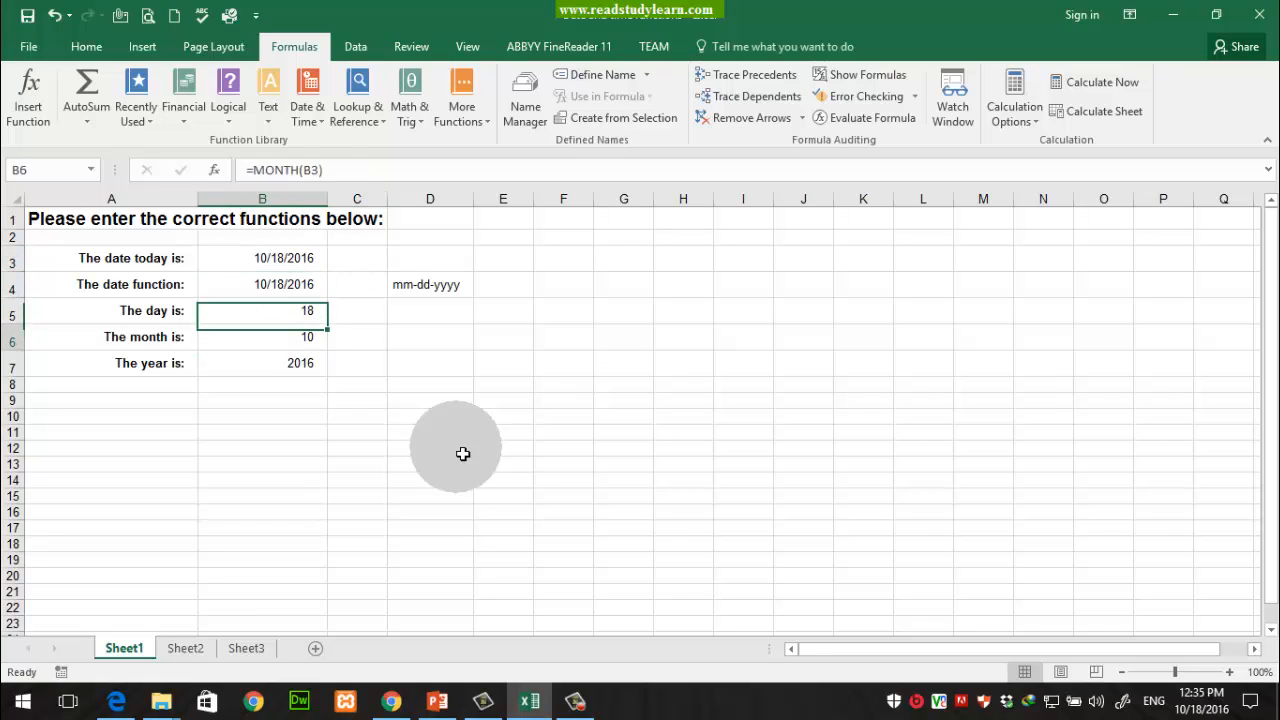
pyautogui.press('Down')
pyautogui.press('Down')
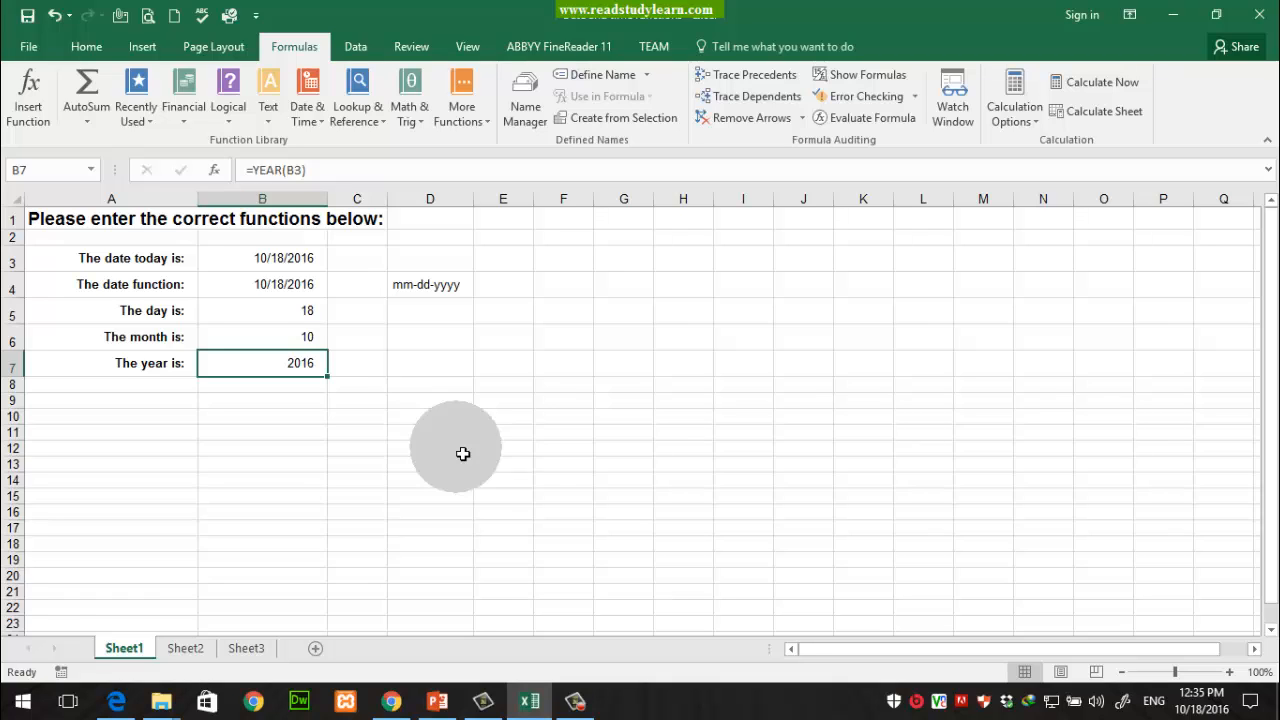
# Compare the YEAR, MONTH and DAY formulas in column B with the TODAY formula in cell B3
pyautogui.press('Up')
pyautogui.press('Up')
pyautogui.press('Up')
pyautogui.press('Up')
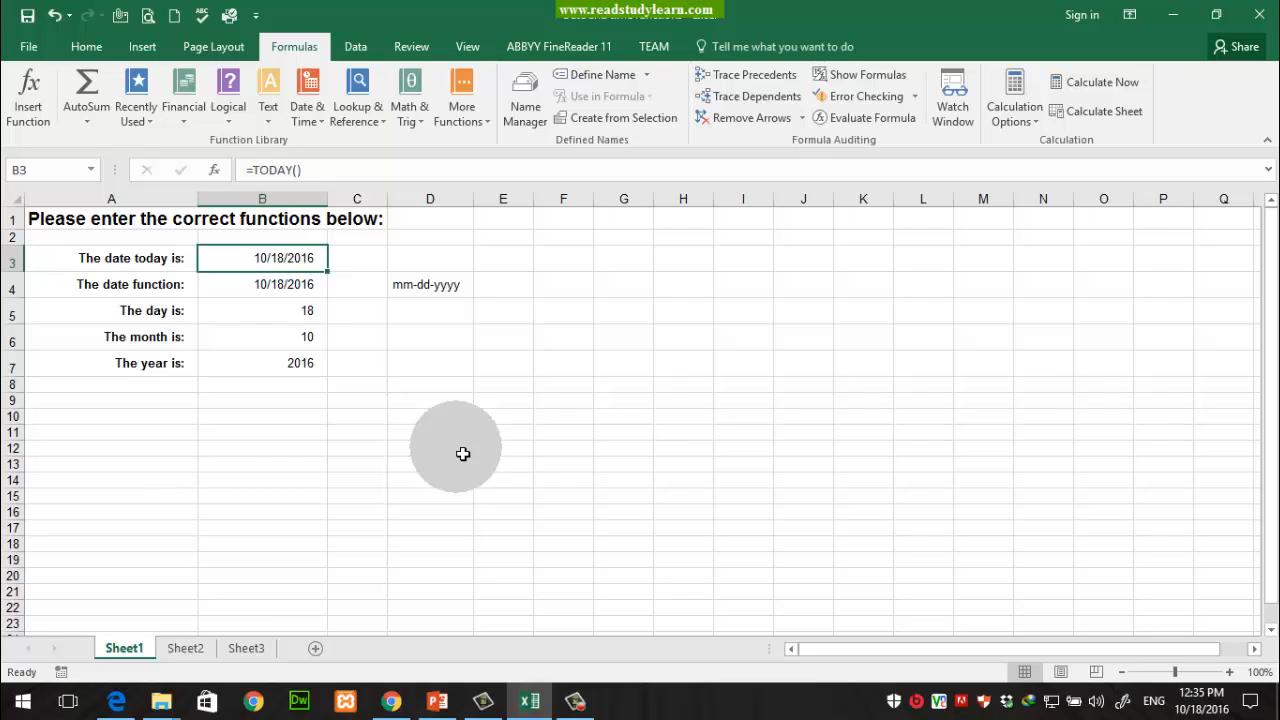
pyautogui.press('Down')
pyautogui.press('Down')
pyautogui.press('Down')
pyautogui.press('Down')
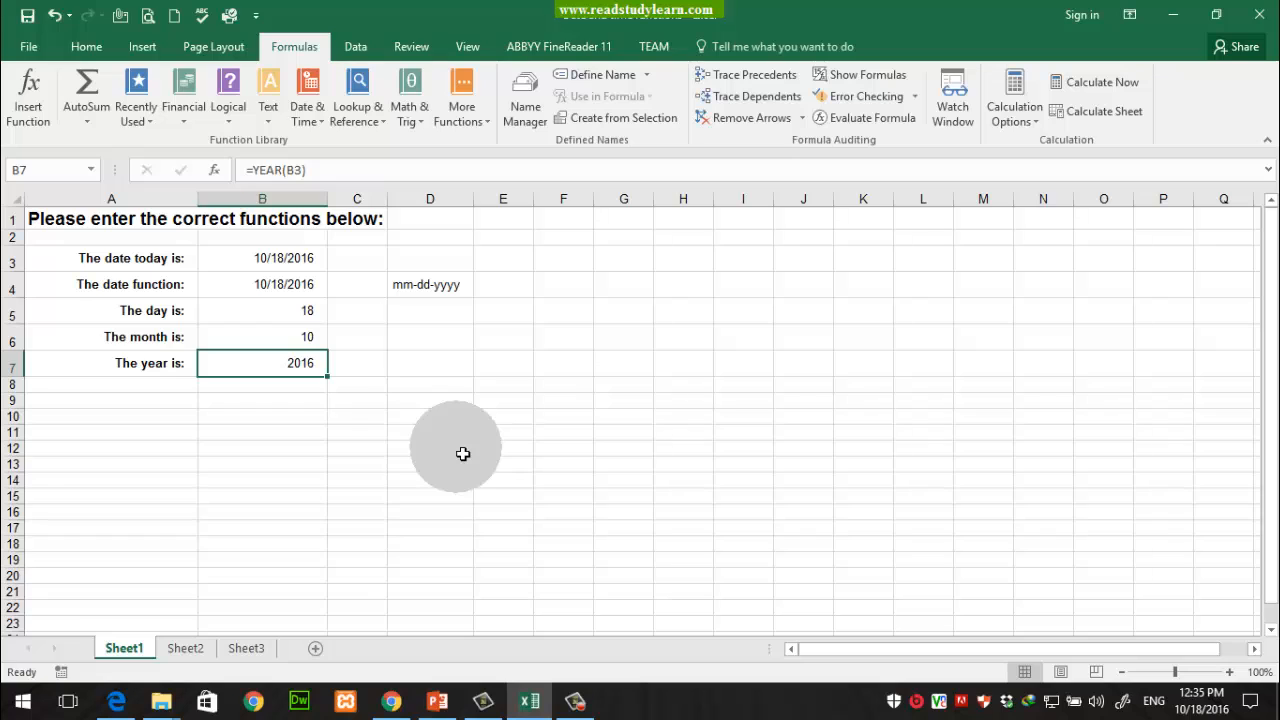
pyautogui.press('Up')
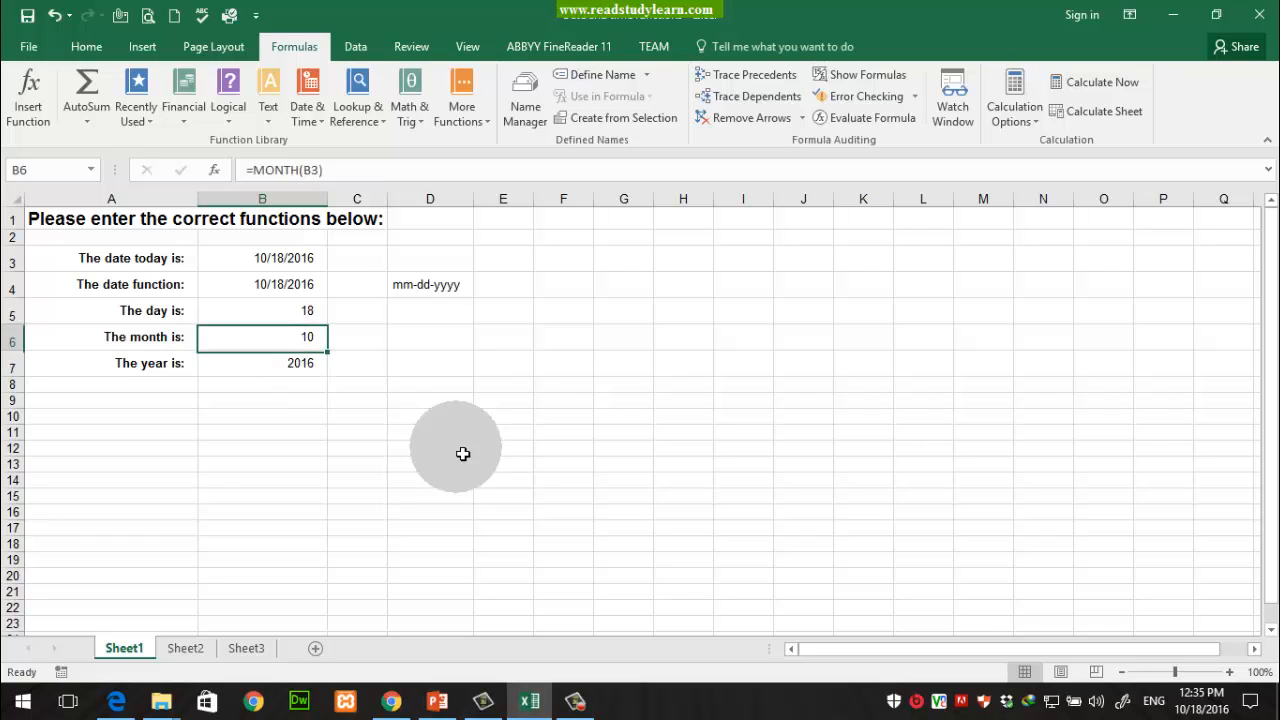
pyautogui.press('Up')
pyautogui.press('Down')
pyautogui.press('Up')
pyautogui.press('Down')
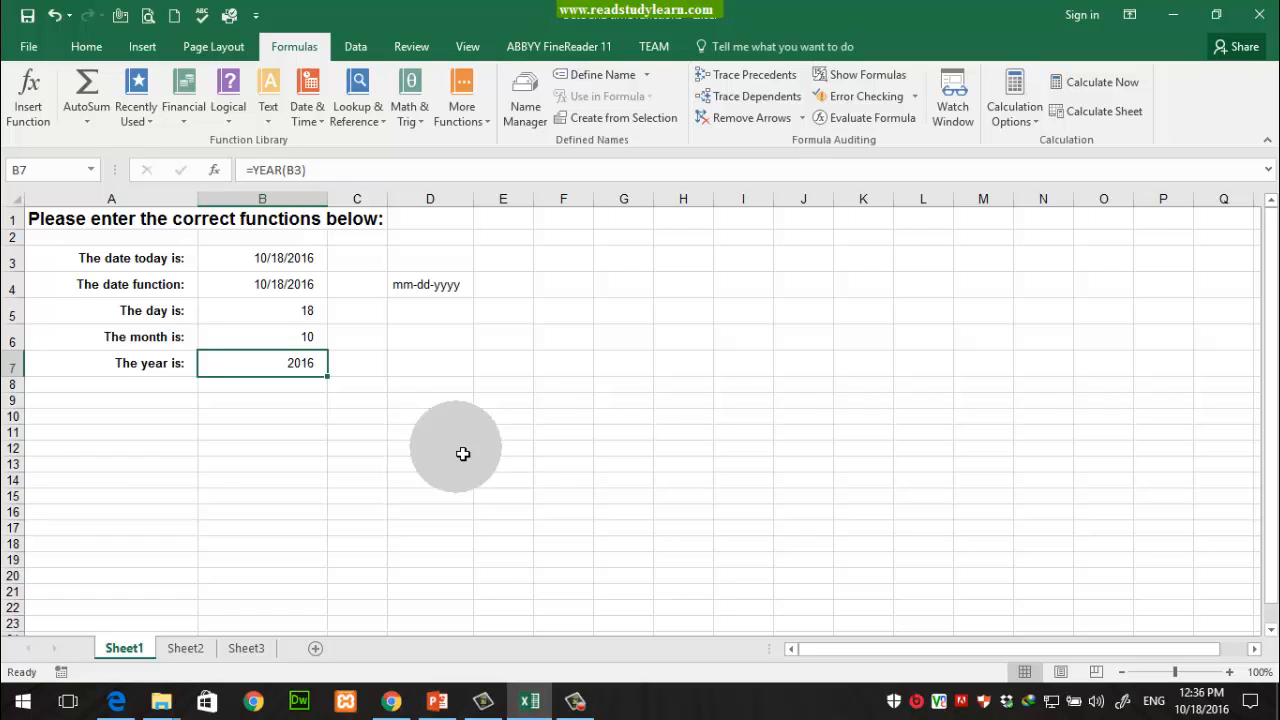
pyautogui.press('Right')
pyautogui.press('Right')
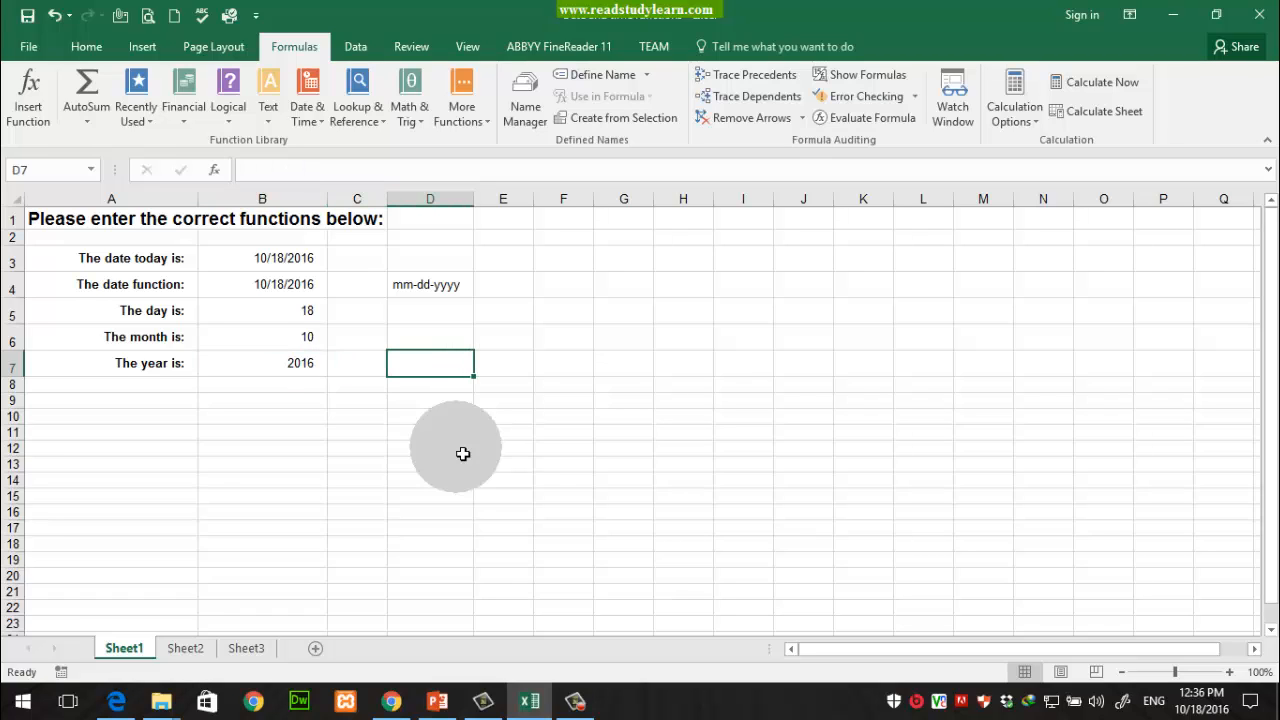
pyautogui.press('Left')
pyautogui.press('Left')
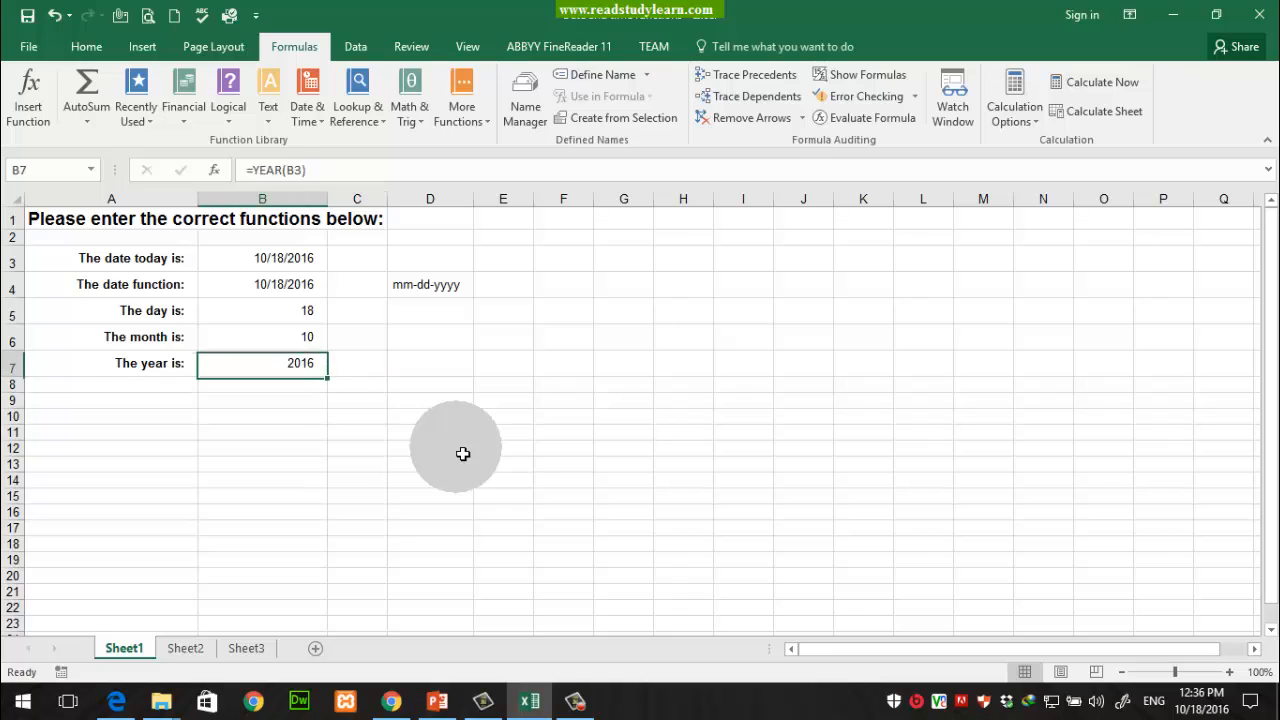
pyautogui.press('Right')
pyautogui.press('Right')
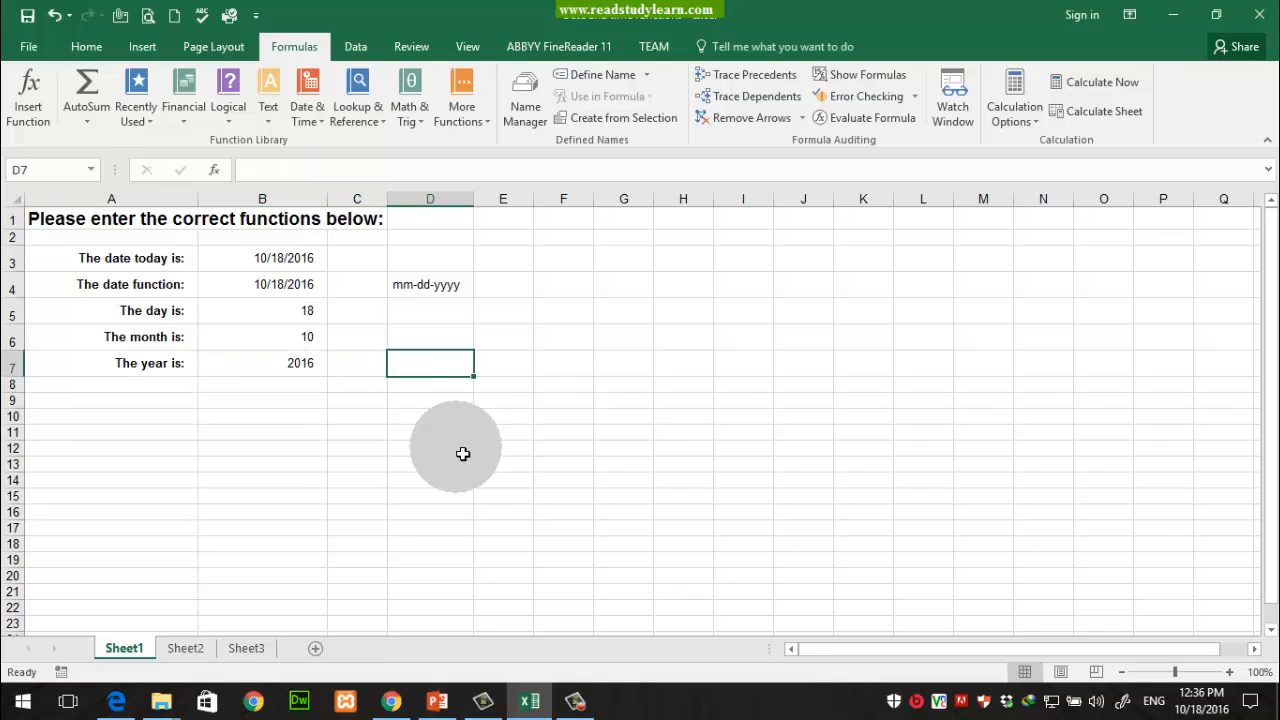
pyautogui.press('Left')
pyautogui.press('Left')
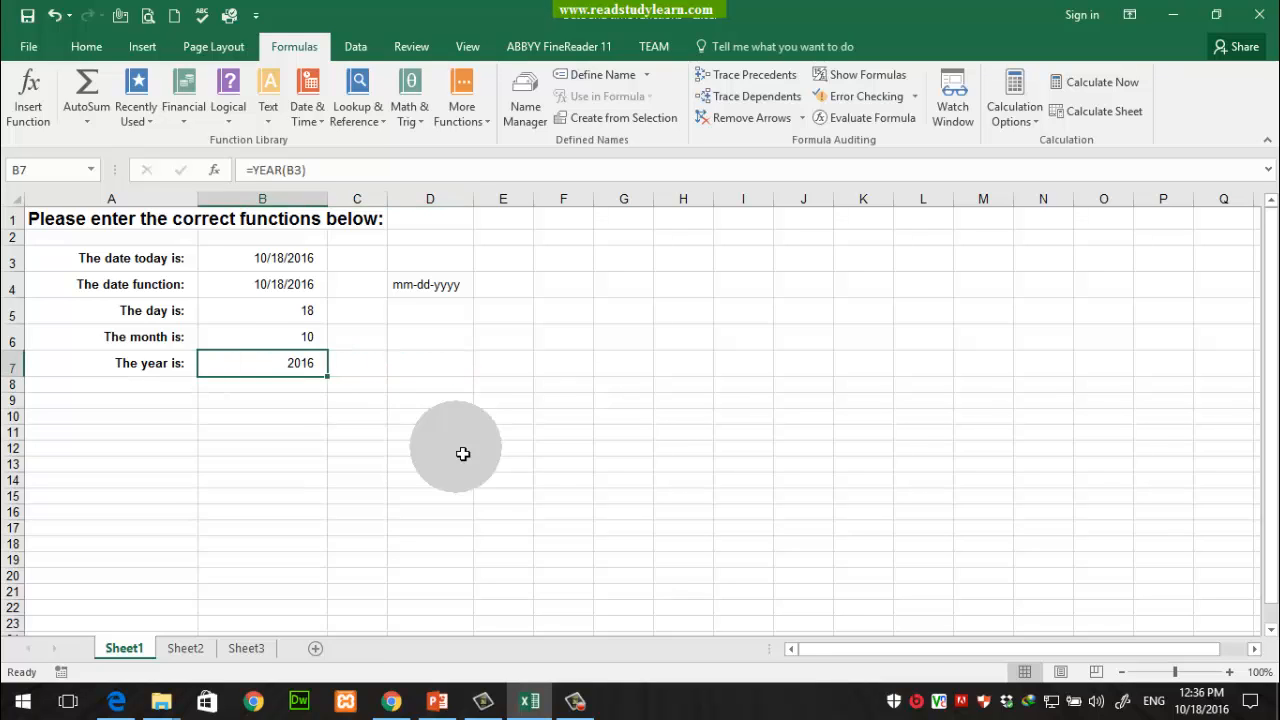
pyautogui.hotkey('shift', 'Left')
pyautogui.hotkey('ctrl', 'c')
pyautogui.press('Down')
pyautogui.press('Return')
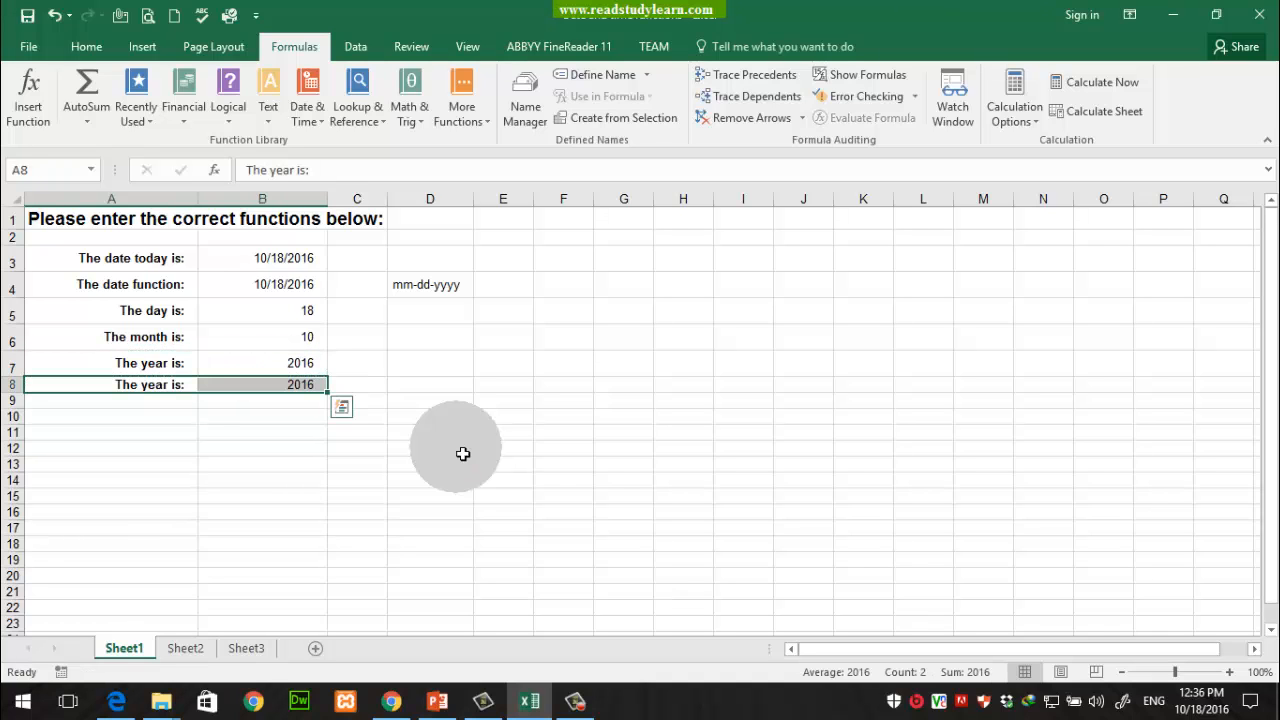
pyautogui.hotkey('ctrl', 'c')
# Duplicate the whole row 7 ("The year is:") into row 8, keeping its row height and formatting
pyautogui.click(13, 363)
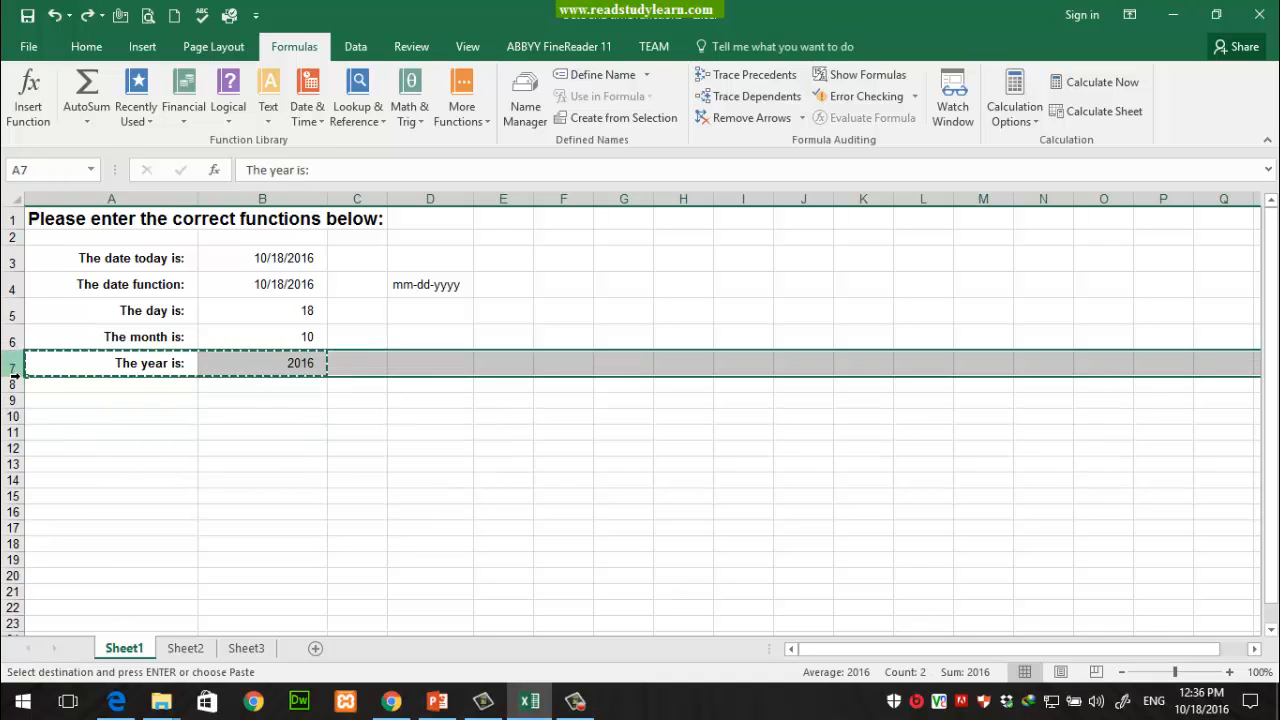
pyautogui.hotkey('ctrl', 'c')
pyautogui.click(13, 389)
pyautogui.rightClick(13, 389)
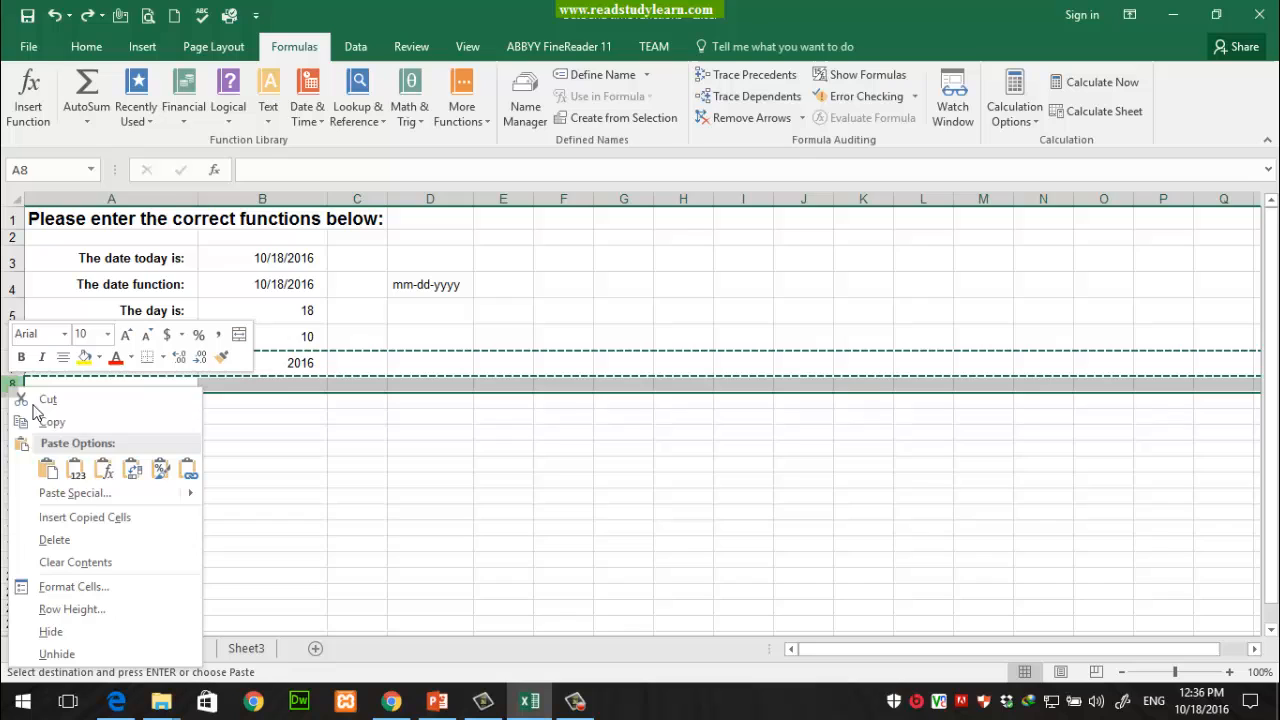
pyautogui.click(29, 465)
pyautogui.click(343, 472)
pyautogui.click(171, 398)
pyautogui.press('Escape')
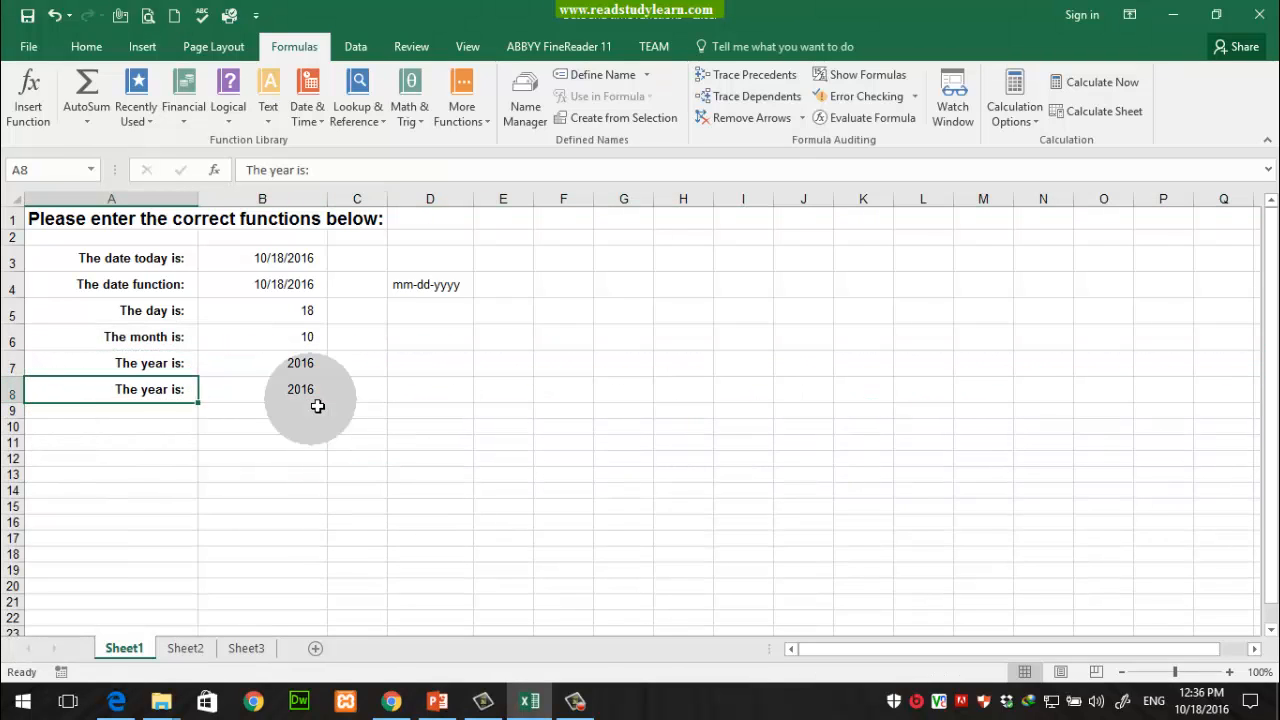
# Replace the label in A8 with "Getting System date without Reference of the cell" and autofit column A to its contents
pyautogui.write('Gett')
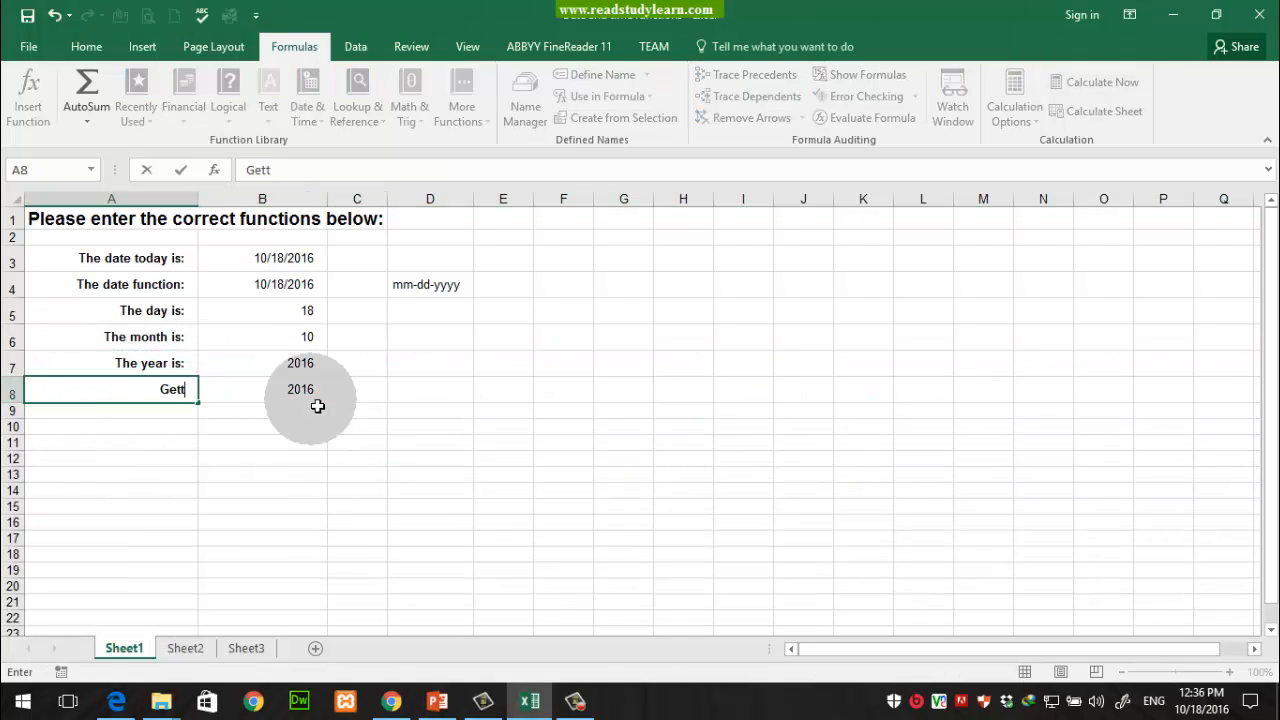
pyautogui.write('ing Syst')
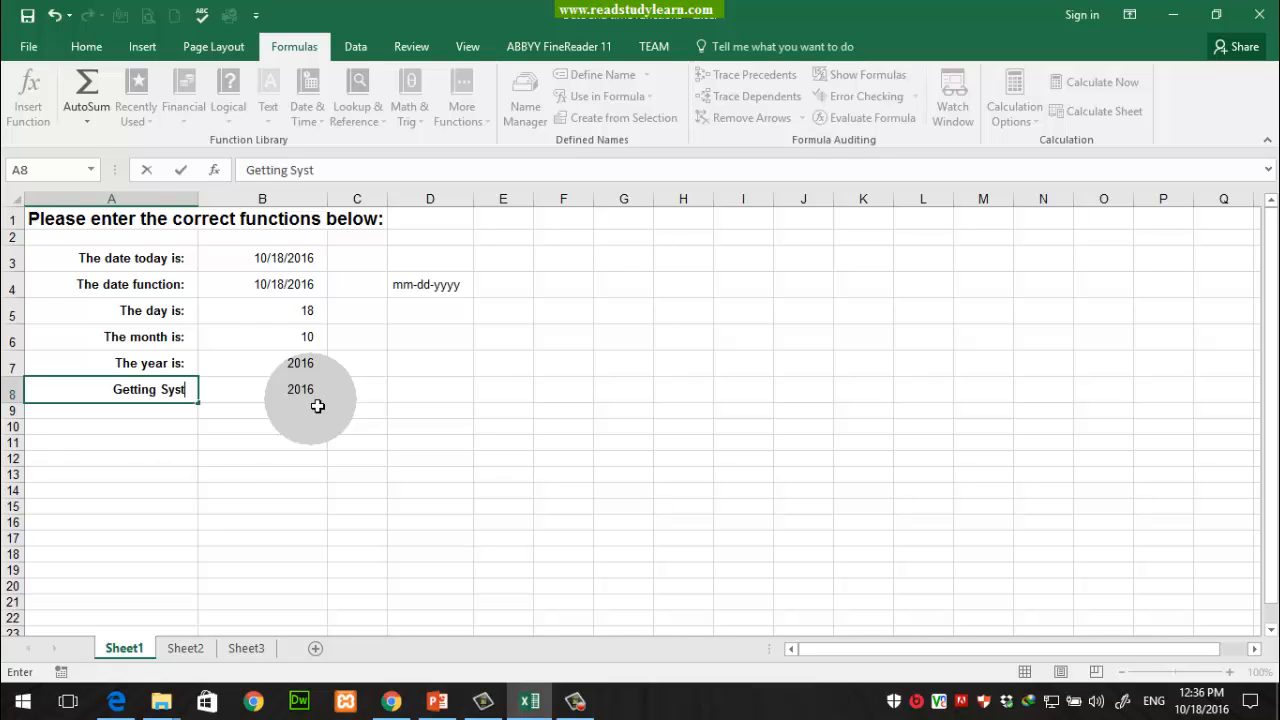
pyautogui.write('em date w')
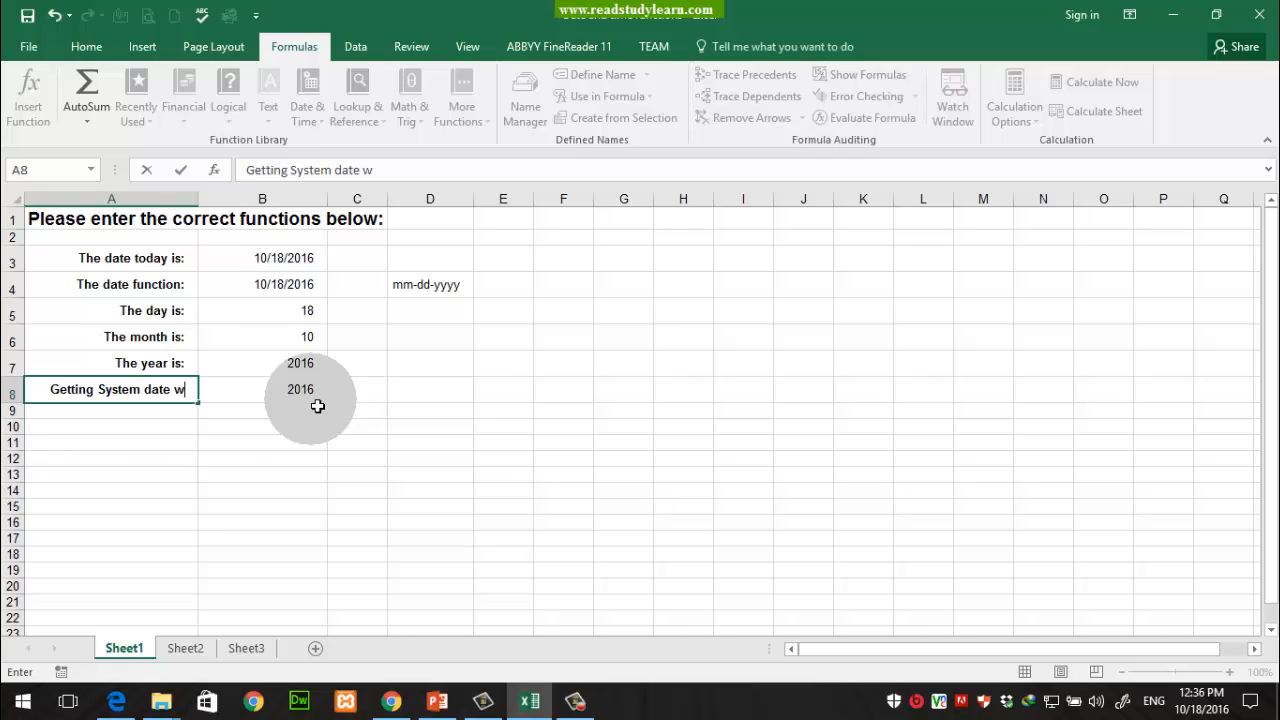
pyautogui.write('ithout Refe')
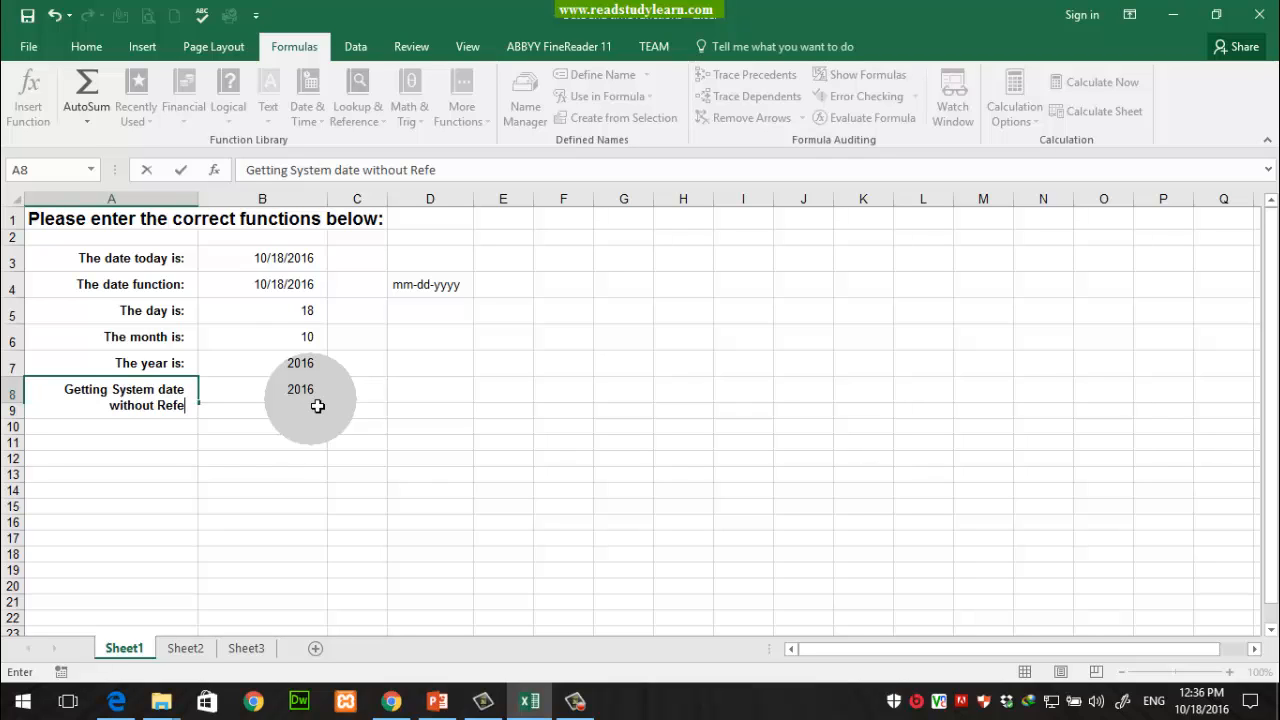
pyautogui.write('rence of the ')
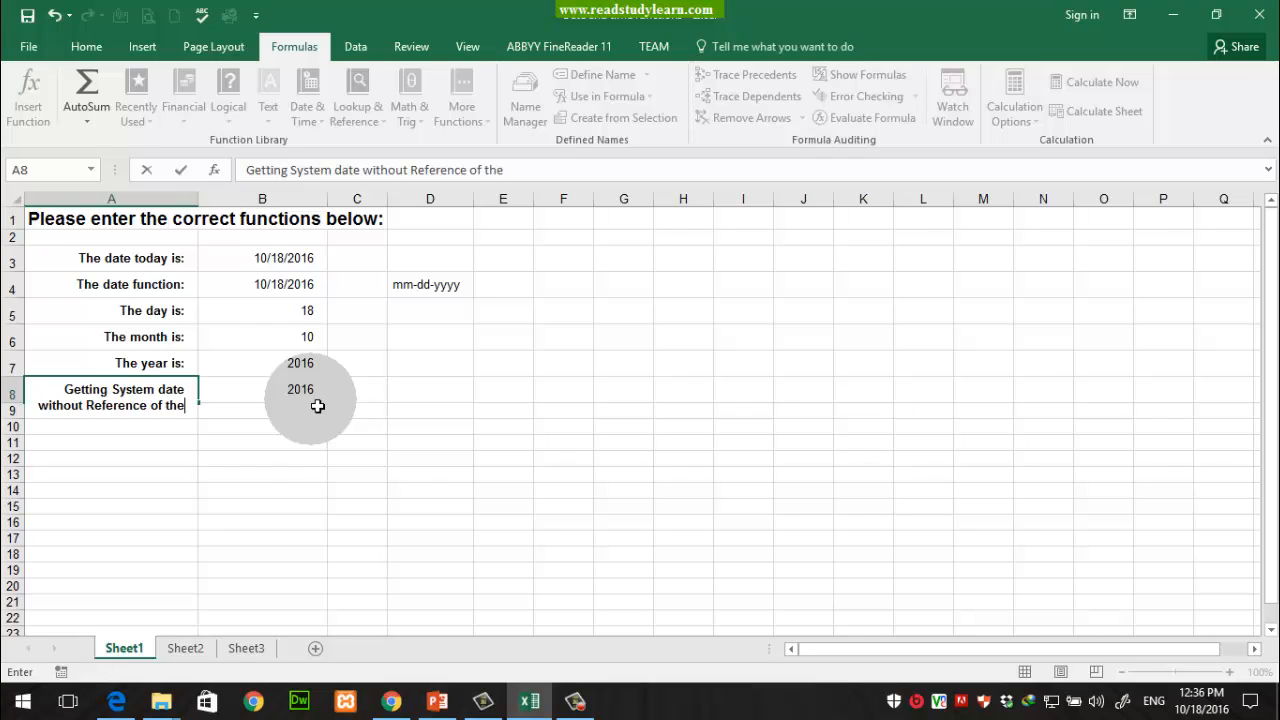
pyautogui.write('cell')
pyautogui.press('Return')
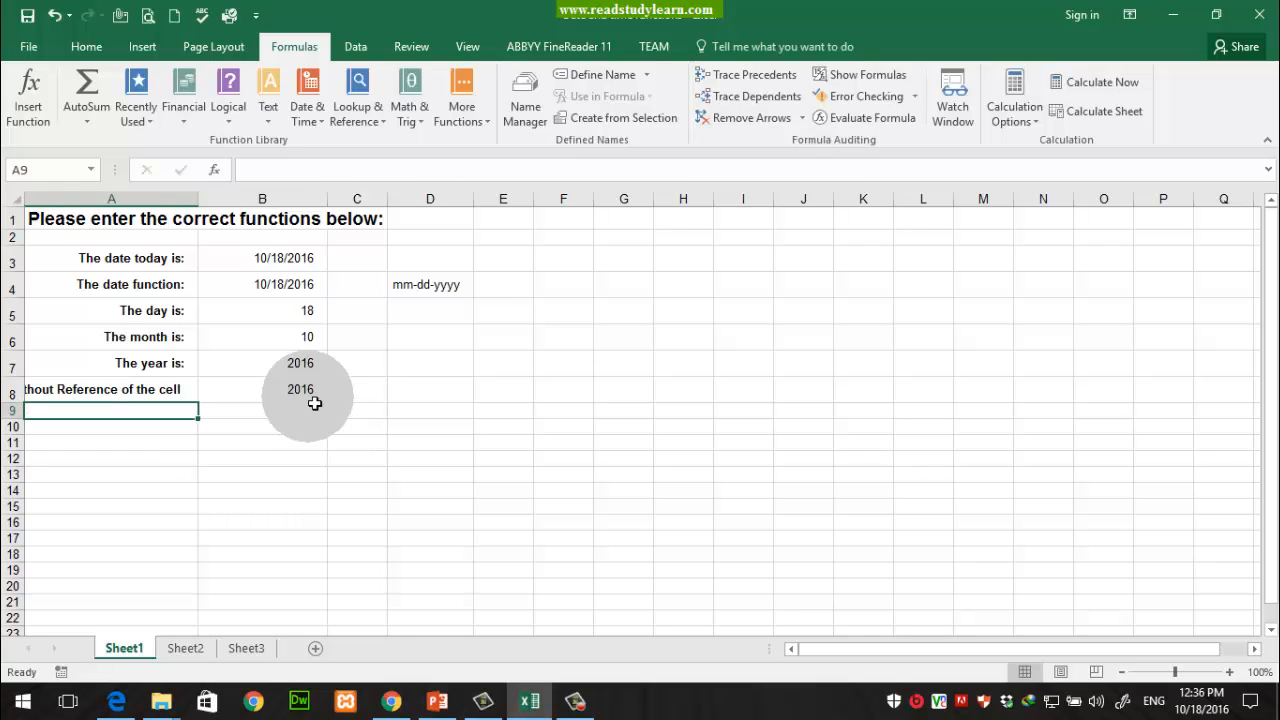
pyautogui.doubleClick(198, 199)
pyautogui.press('Down')
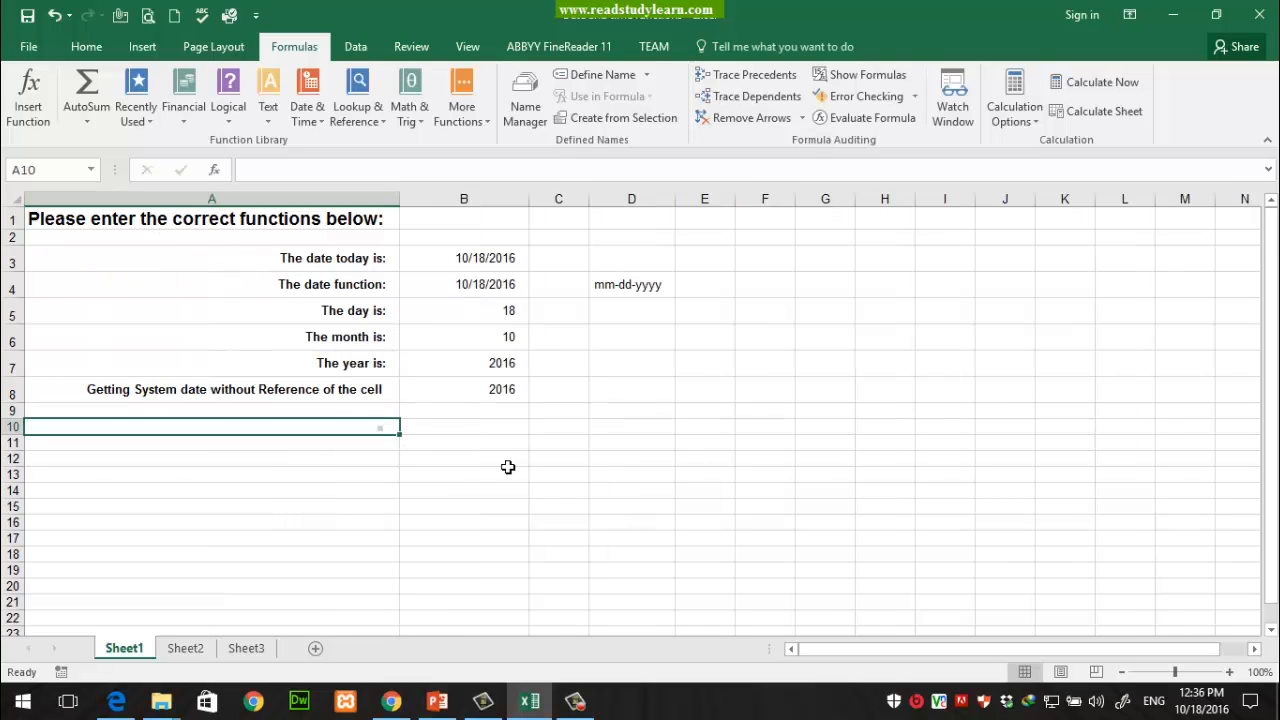
# Delete the mm-dd-yyyy note from cell D4
pyautogui.click(606, 296)
pyautogui.press('Delete')
pyautogui.click(641, 289)
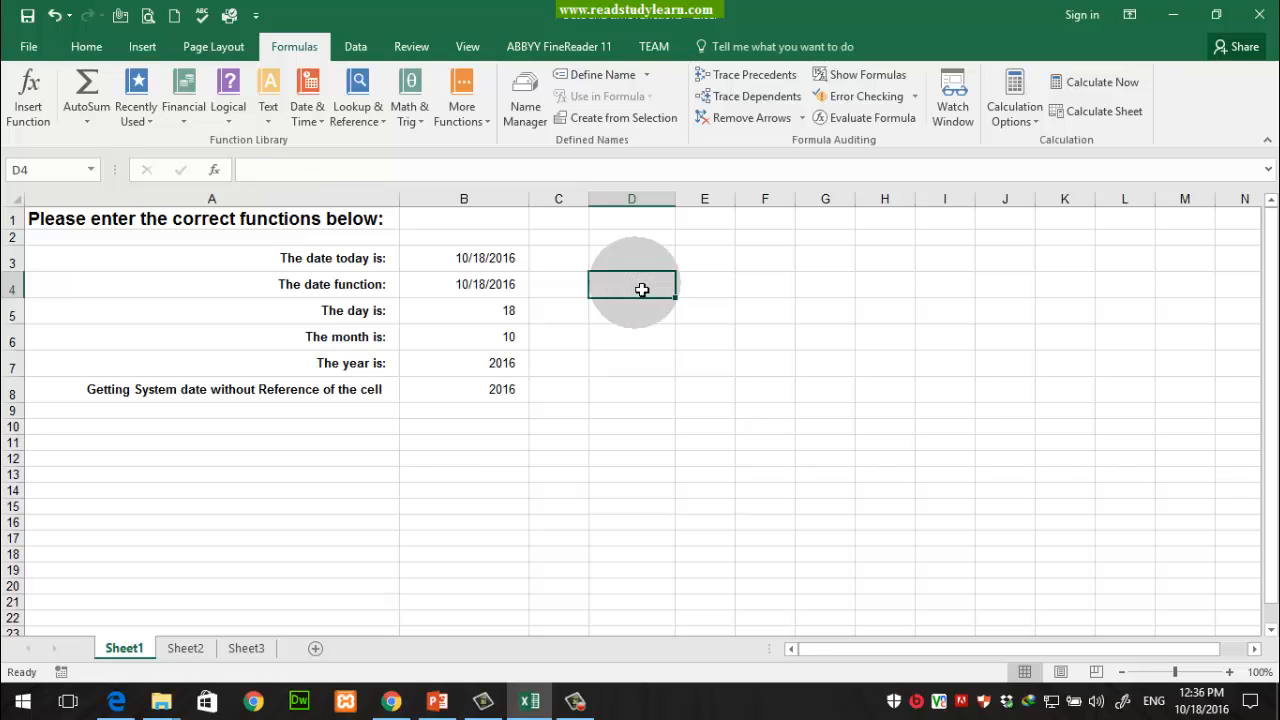
# Replace the copied formula in cell B8 with =MONTH(TODAY()), nesting the TODAY function instead of referencing a cell
pyautogui.click(502, 396)
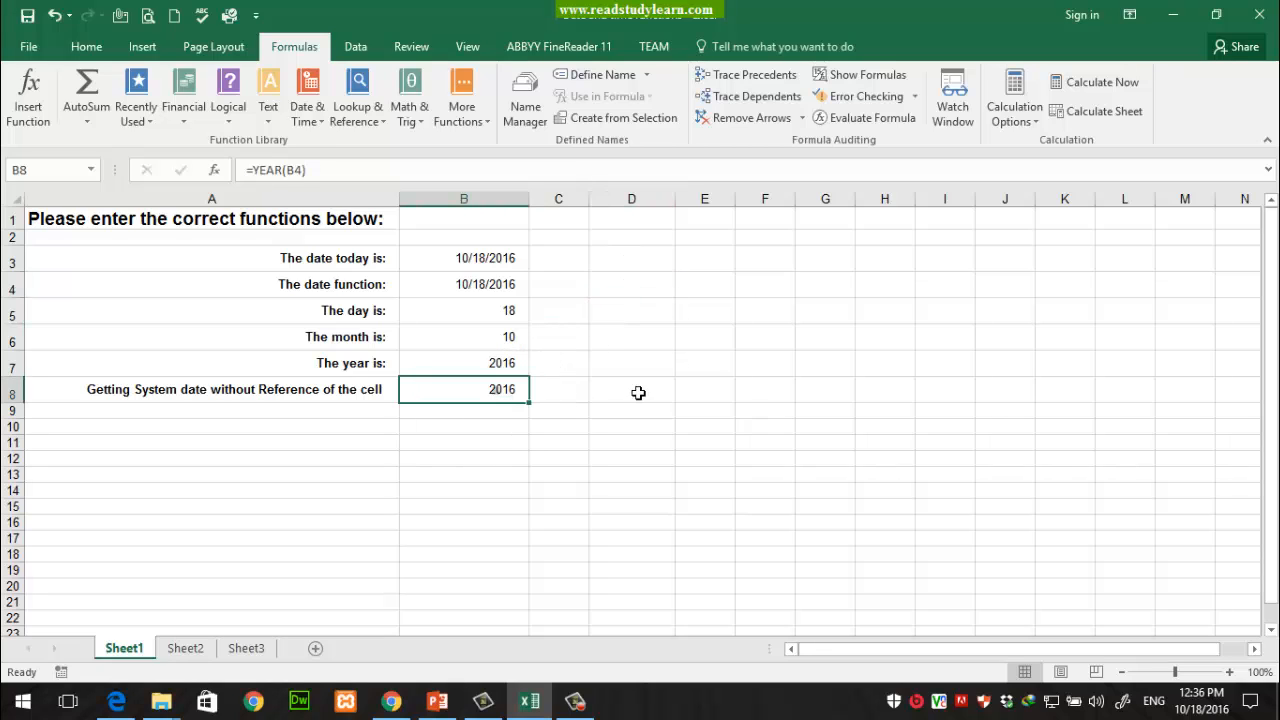
pyautogui.press('Delete')
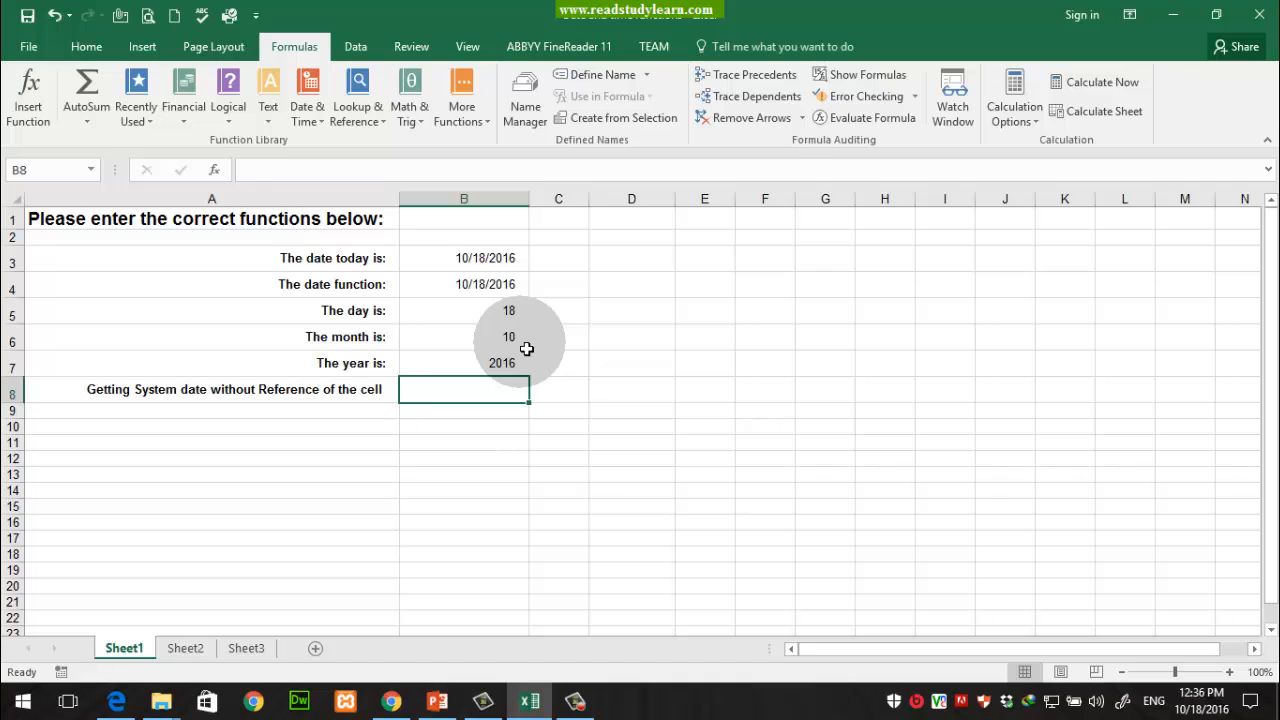
pyautogui.write('=')
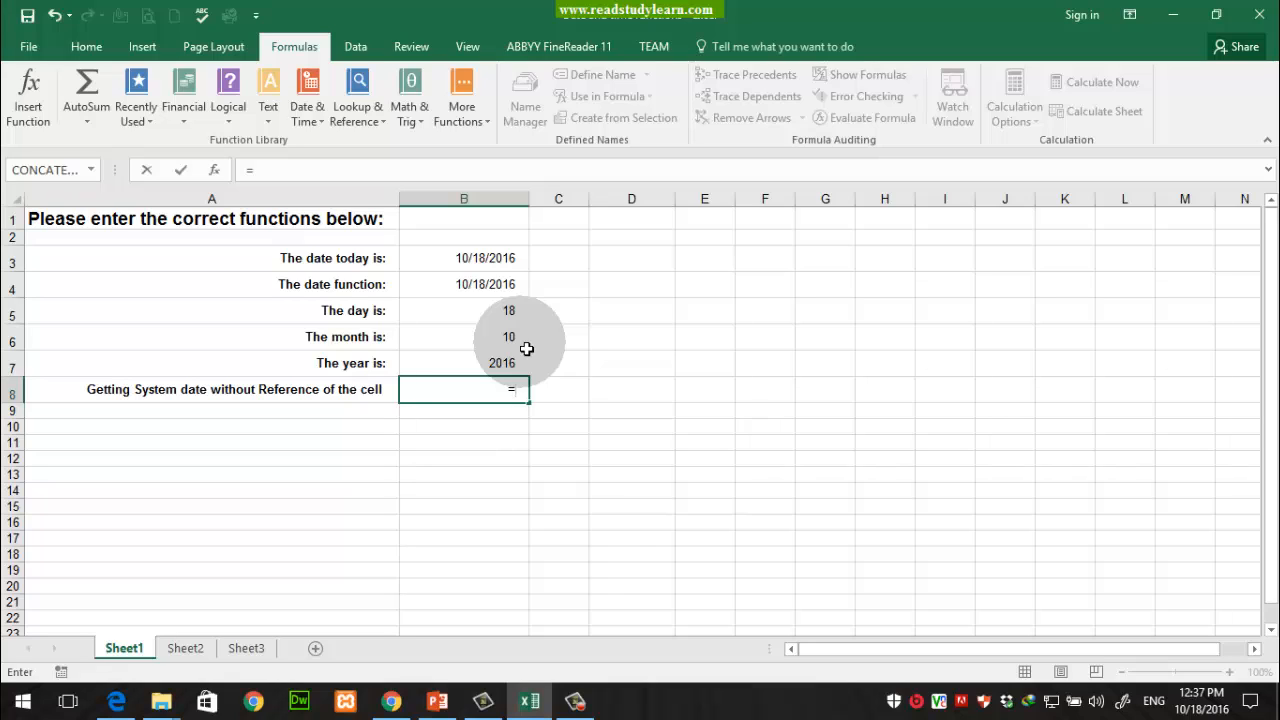
pyautogui.write('month')
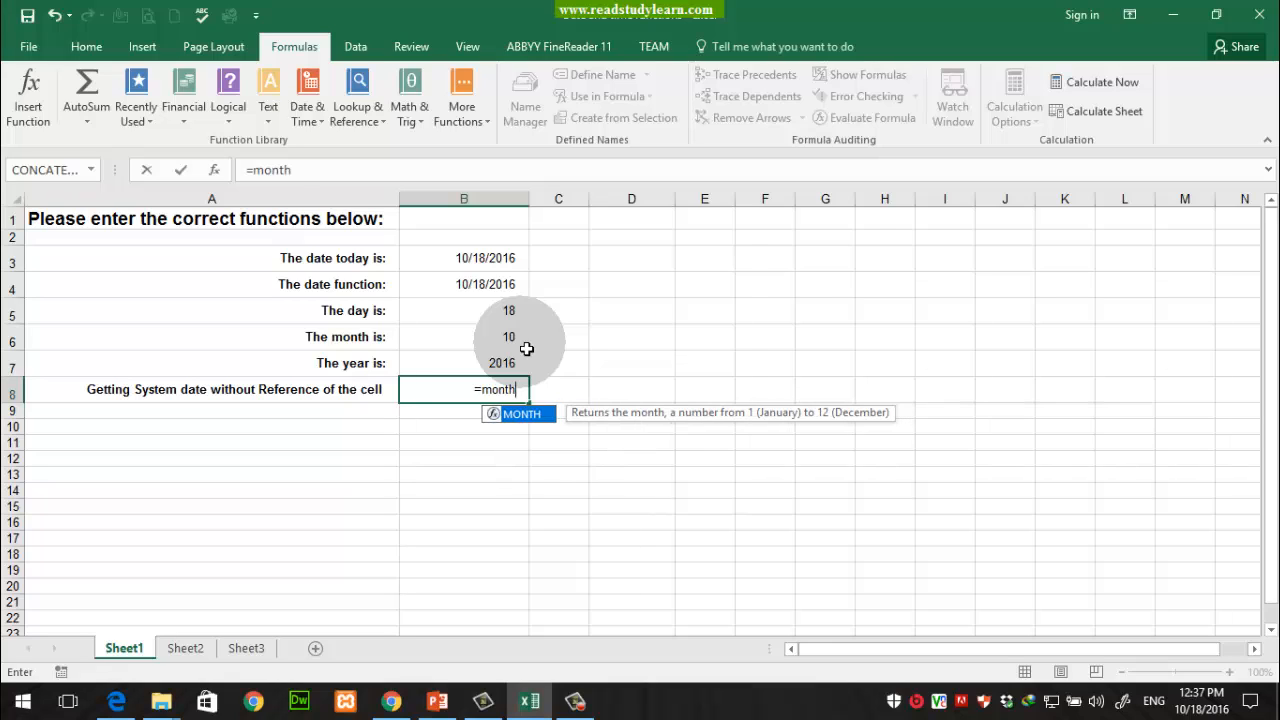
pyautogui.press('Tab')
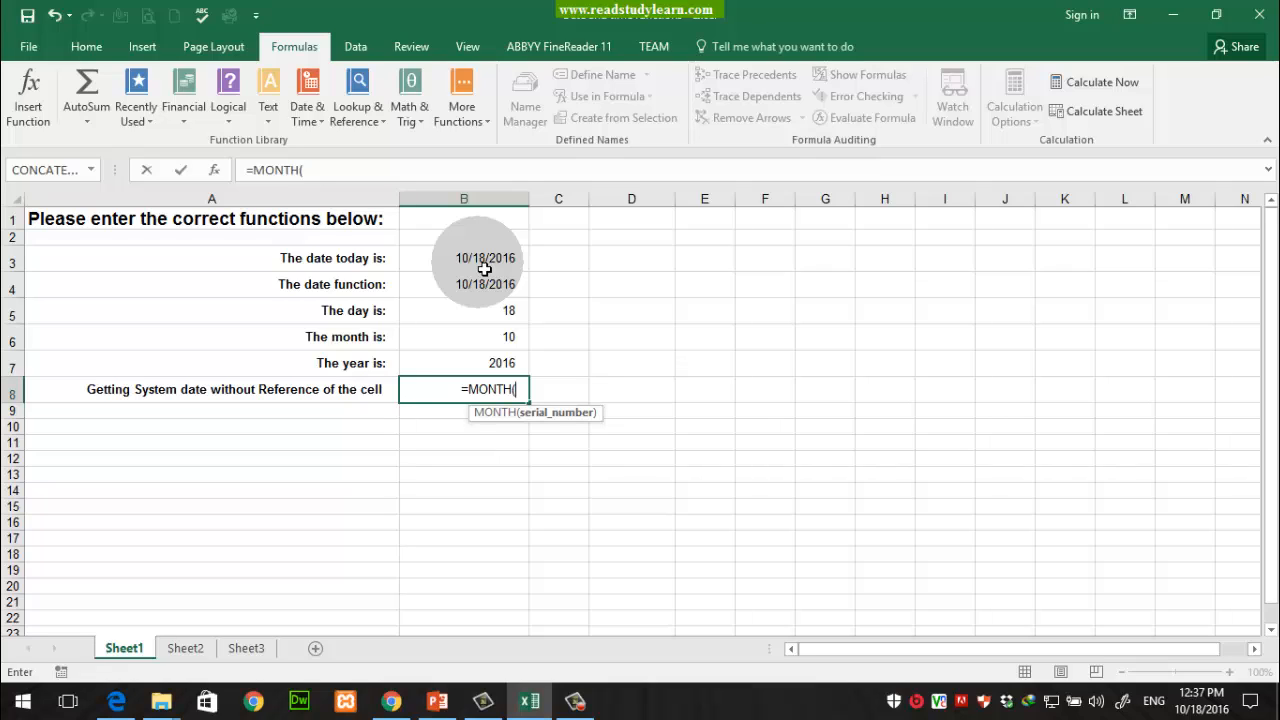
pyautogui.write('tod')
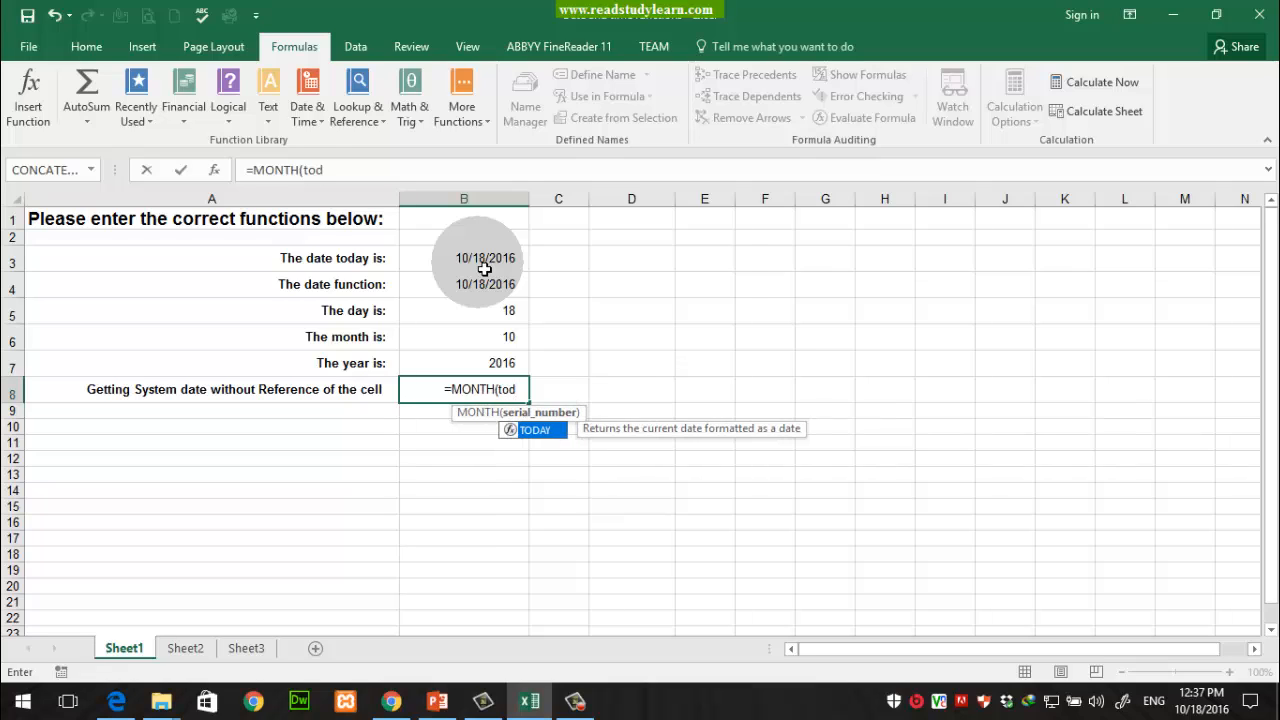
pyautogui.press('Tab')
pyautogui.write(')')
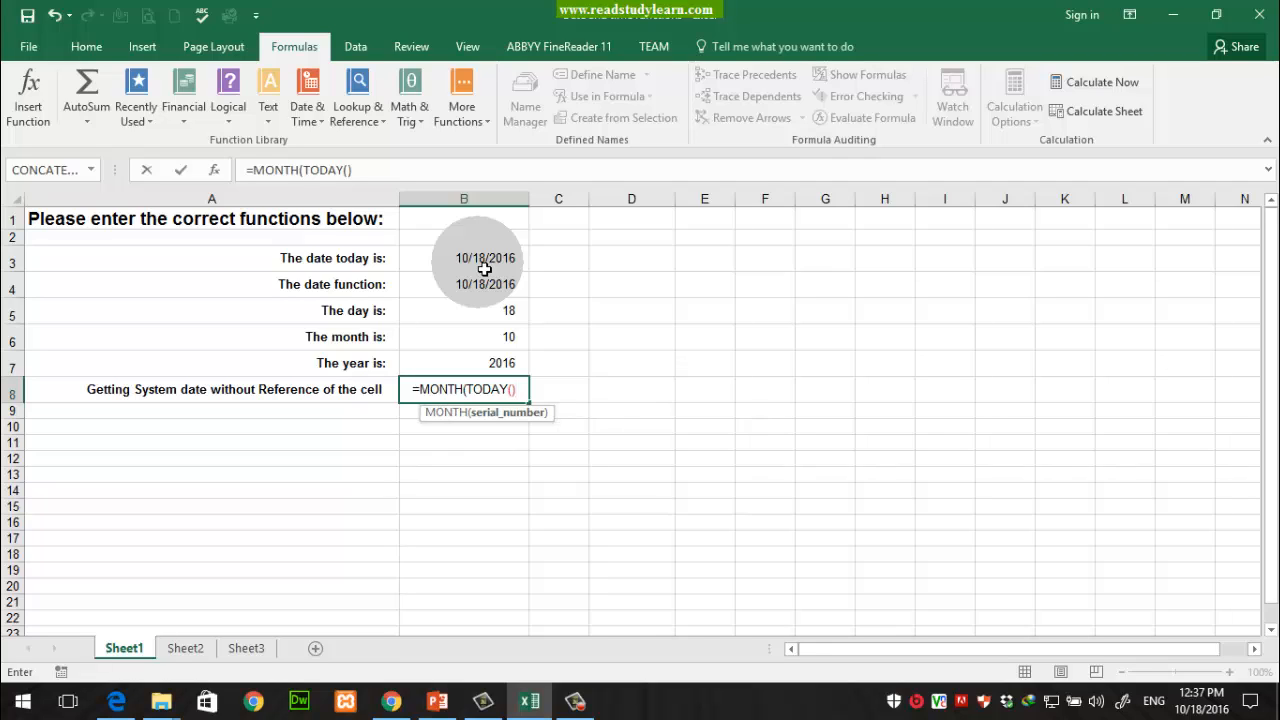
pyautogui.write(')')
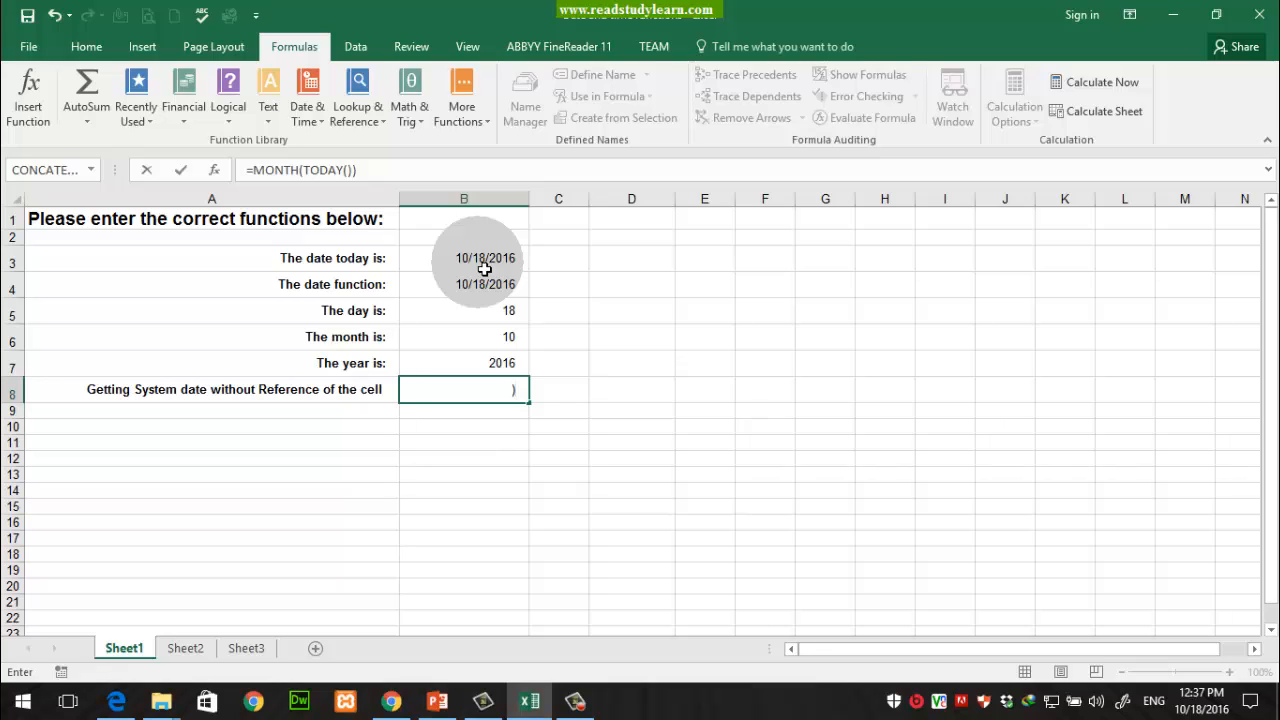
pyautogui.press('Return')
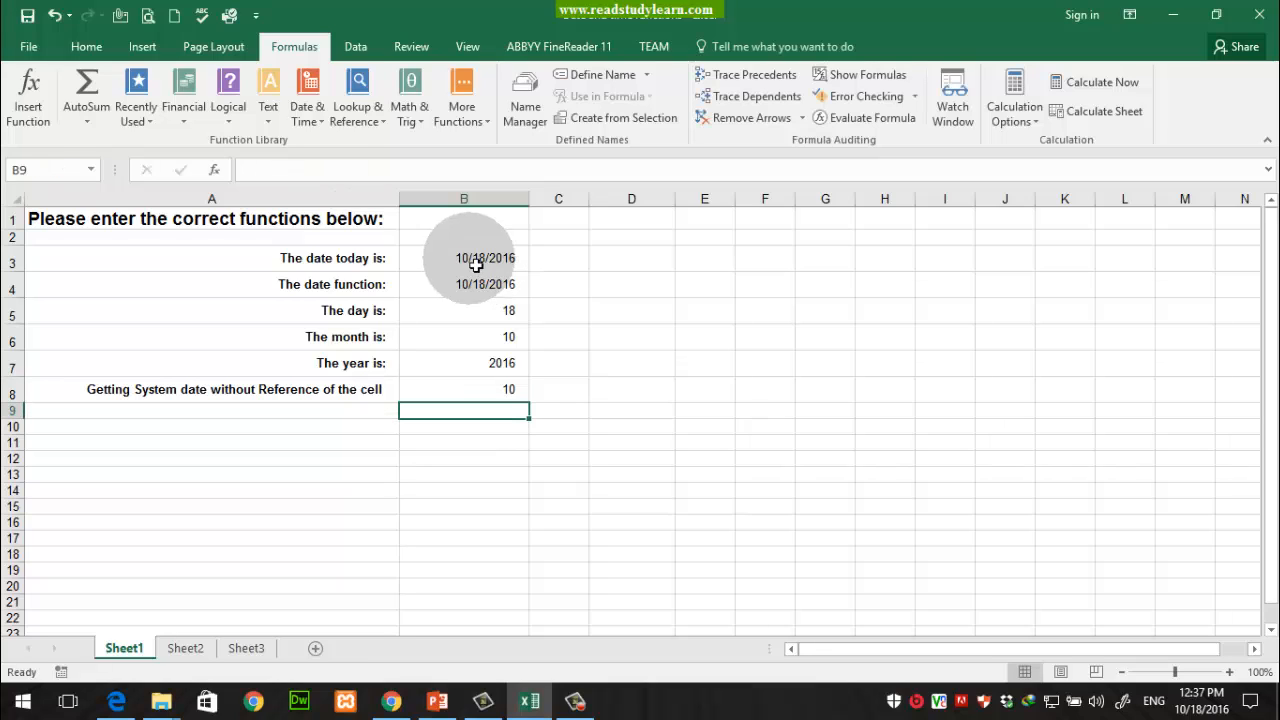
# Widen column B to about 31 characters
pyautogui.click(484, 392)
pyautogui.doubleClick(530, 199)
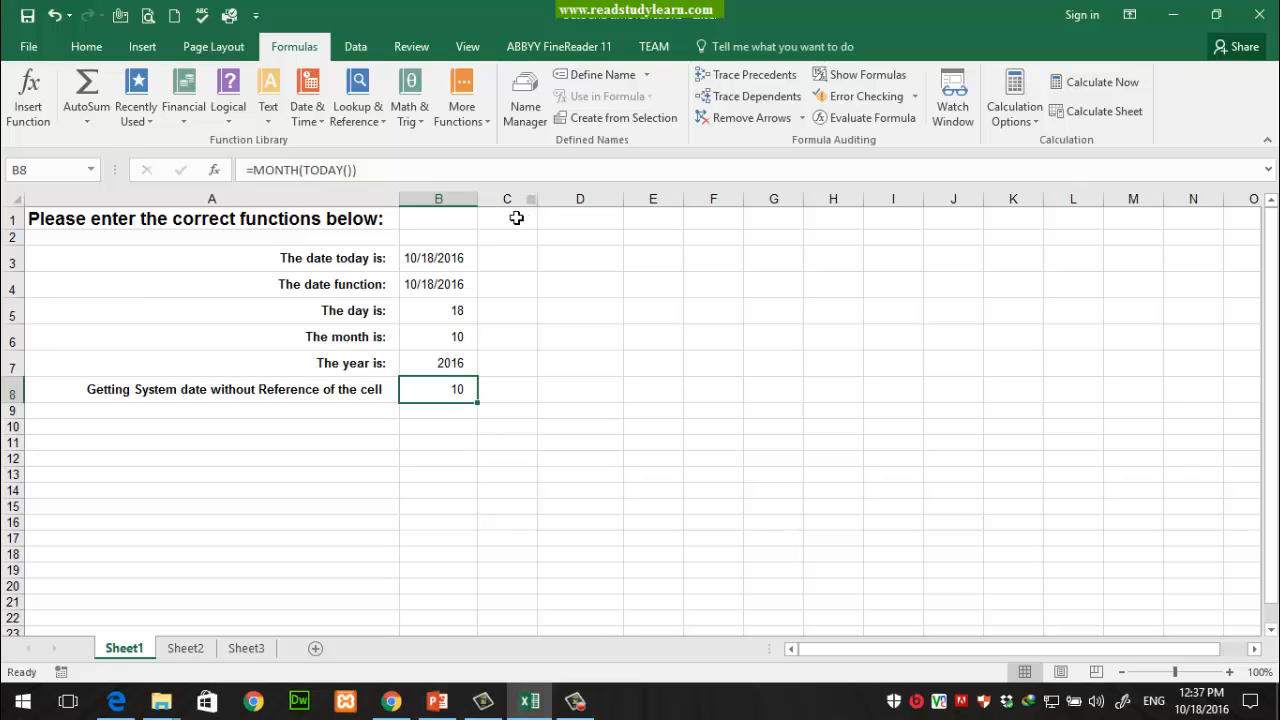
pyautogui.moveTo(500, 213); pyautogui.dragTo(612, 205)
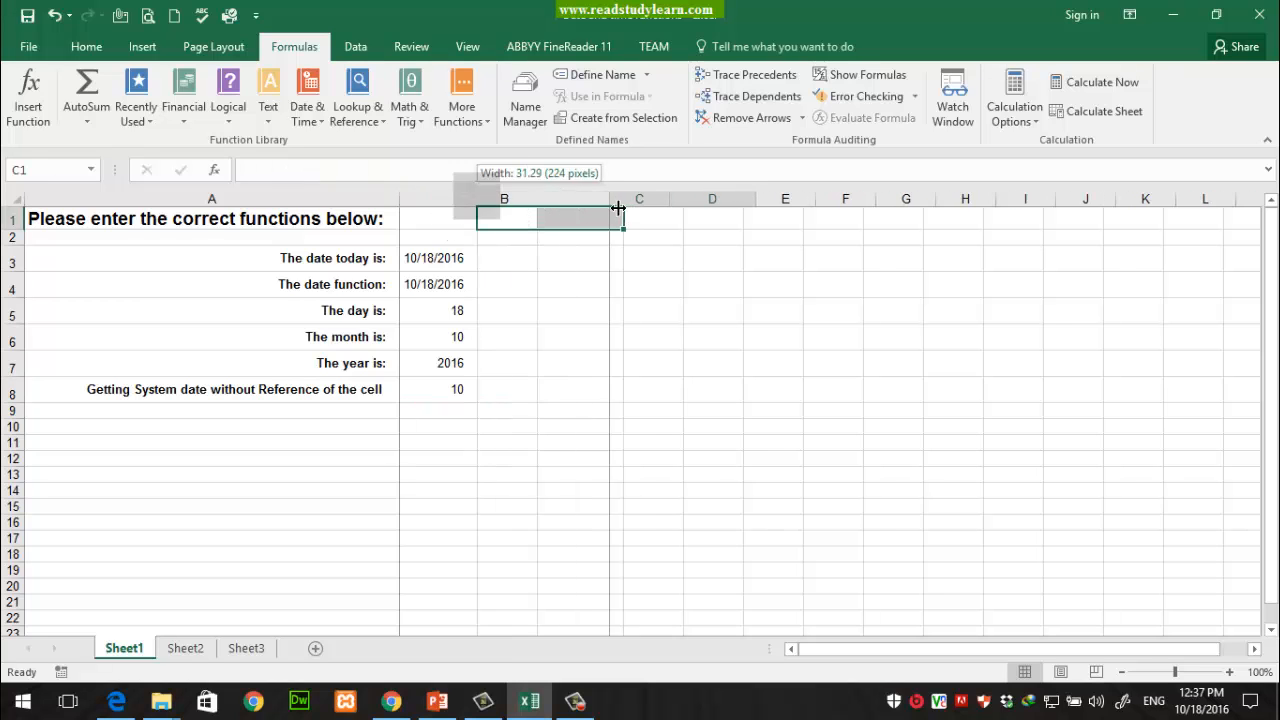
# Examine the nested MONTH and TODAY functions in the formula of cell B8 without changing it
pyautogui.click(514, 392)
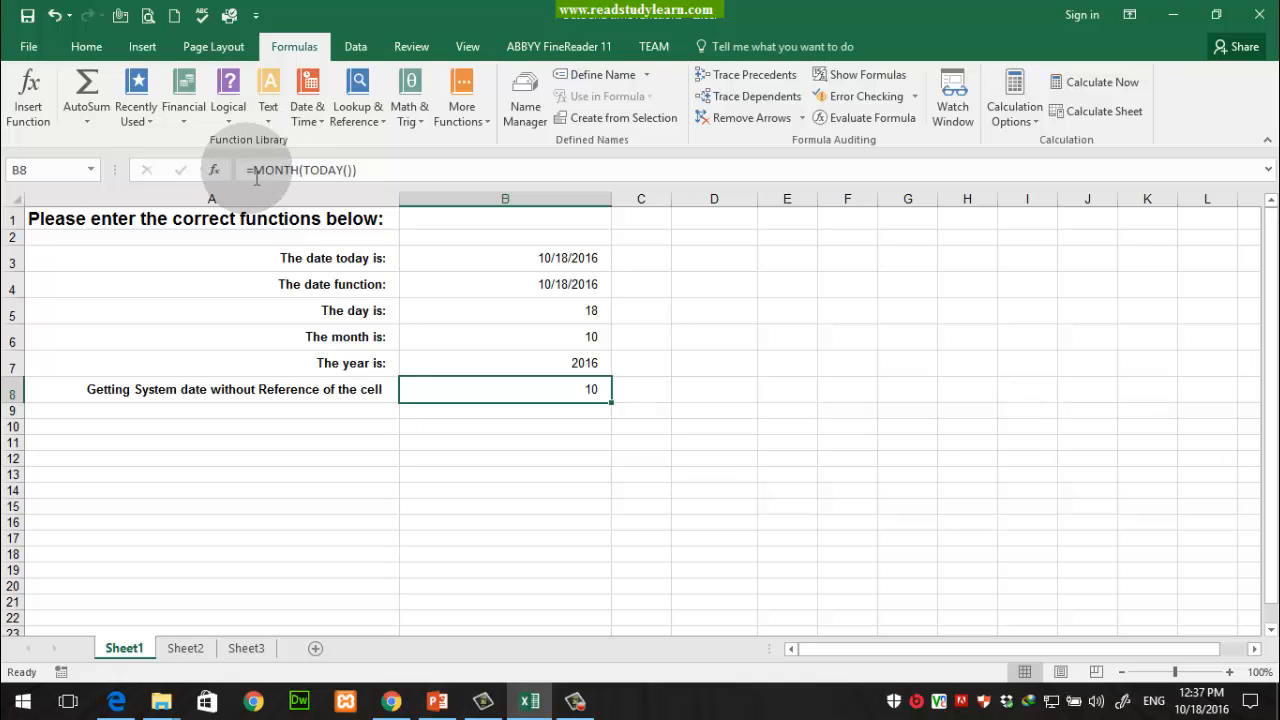
pyautogui.click(290, 172)
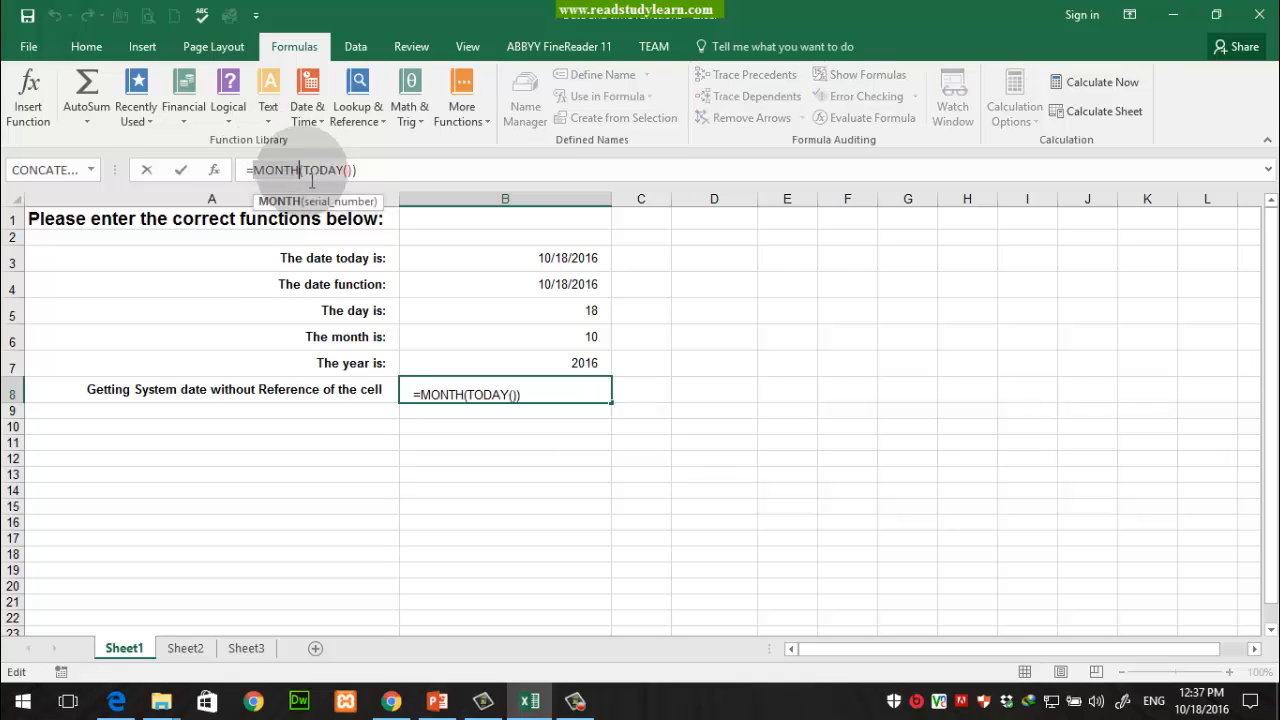
pyautogui.click(357, 172)
pyautogui.moveTo(360, 180); pyautogui.dragTo(251, 177)
pyautogui.click(363, 182)
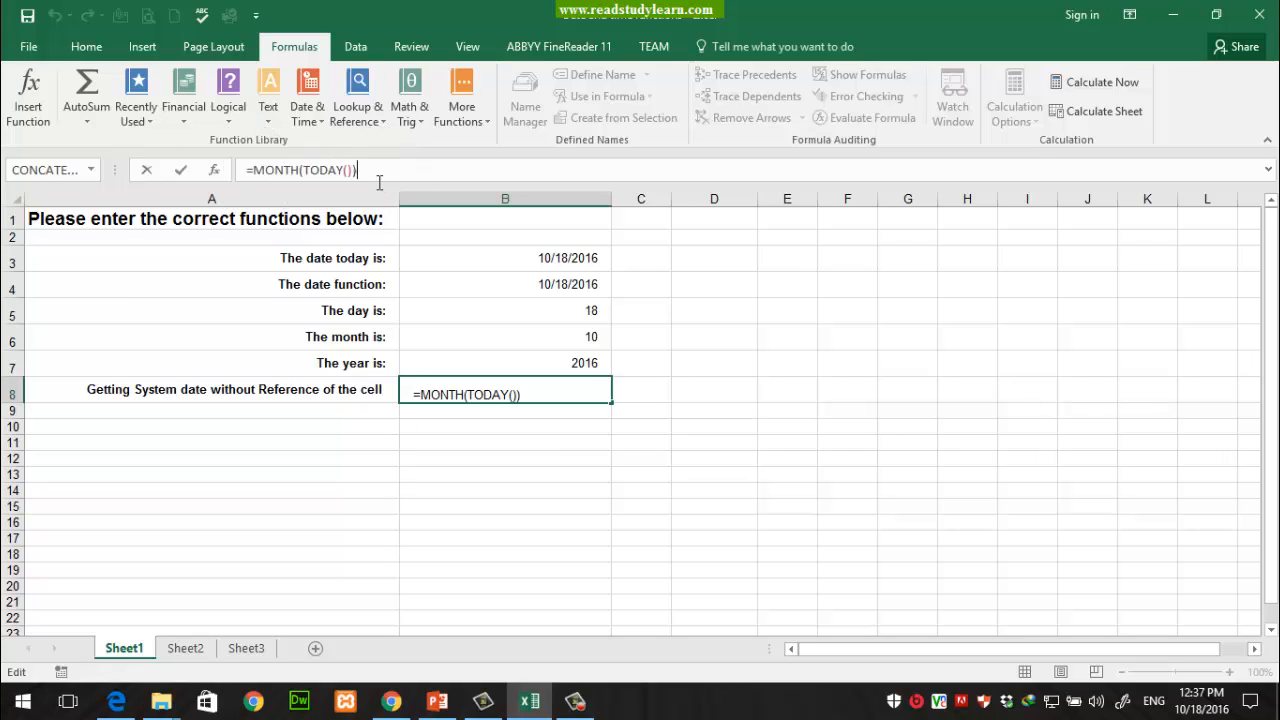
pyautogui.click(645, 447)
pyautogui.click(586, 392)
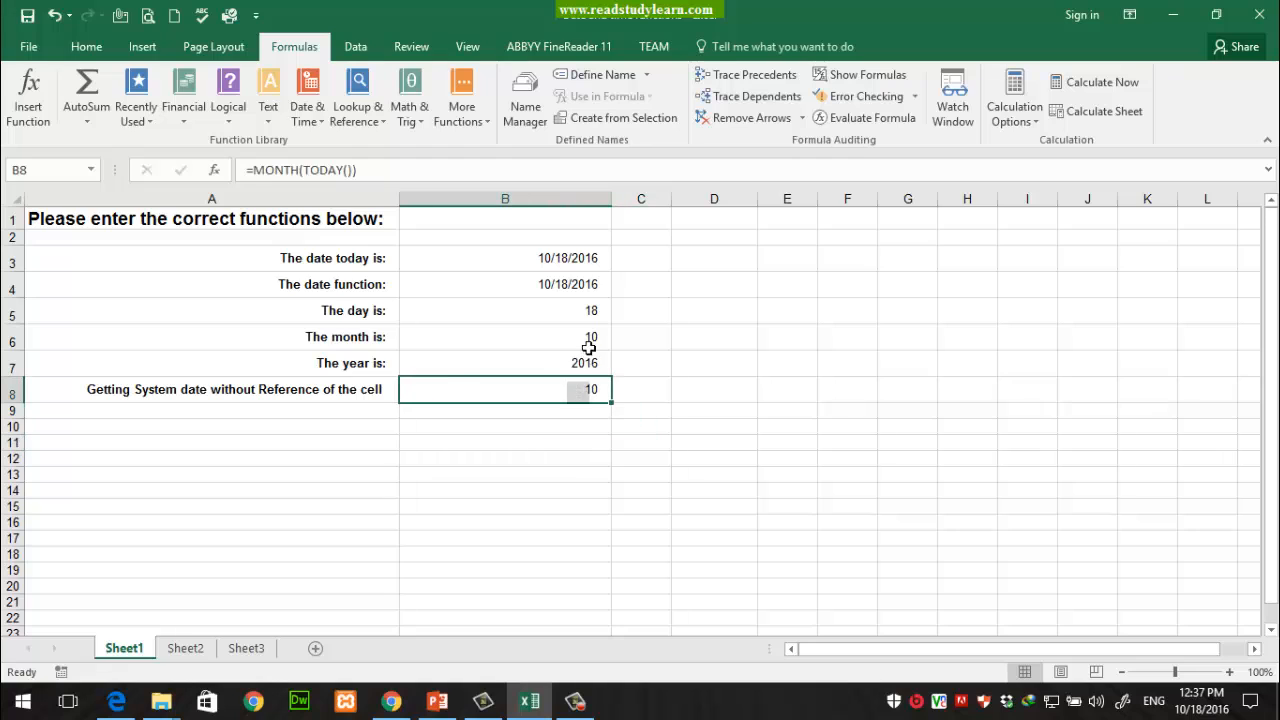
# Change the outer function in cell B8 from MONTH to DAY so the formula reads =DAY(TODAY())
pyautogui.click(268, 170)
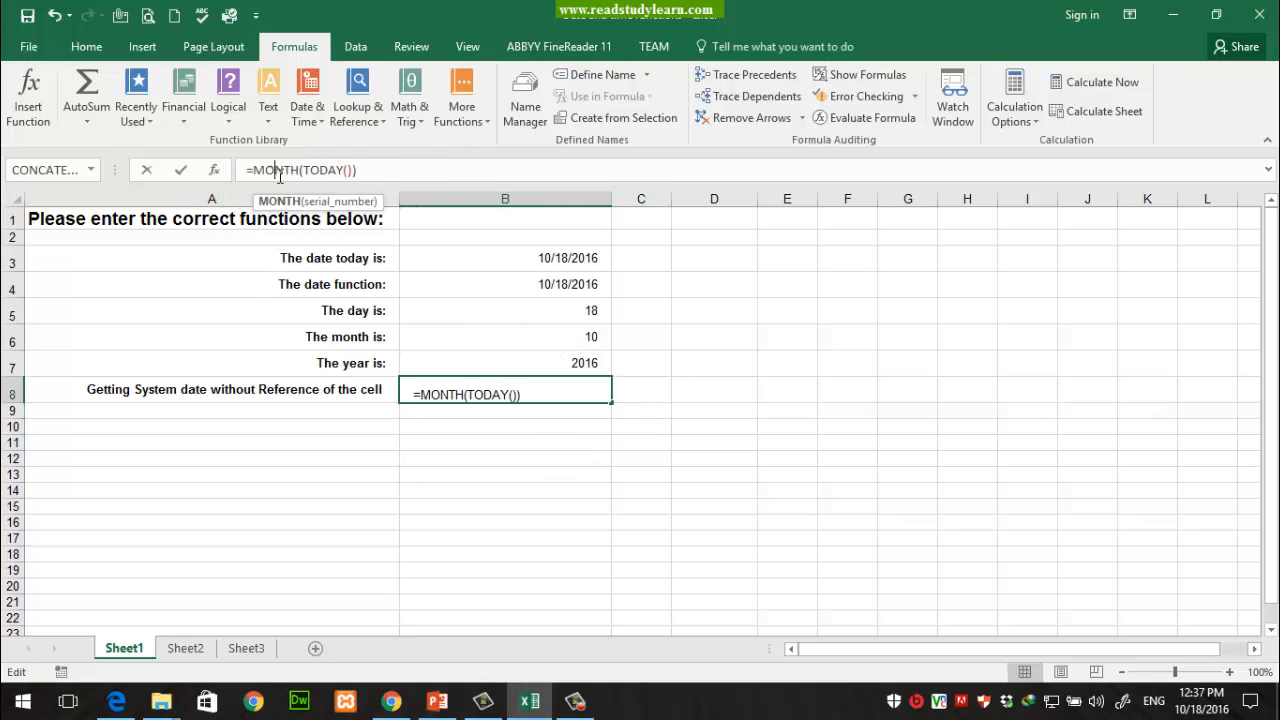
pyautogui.write('DAY')
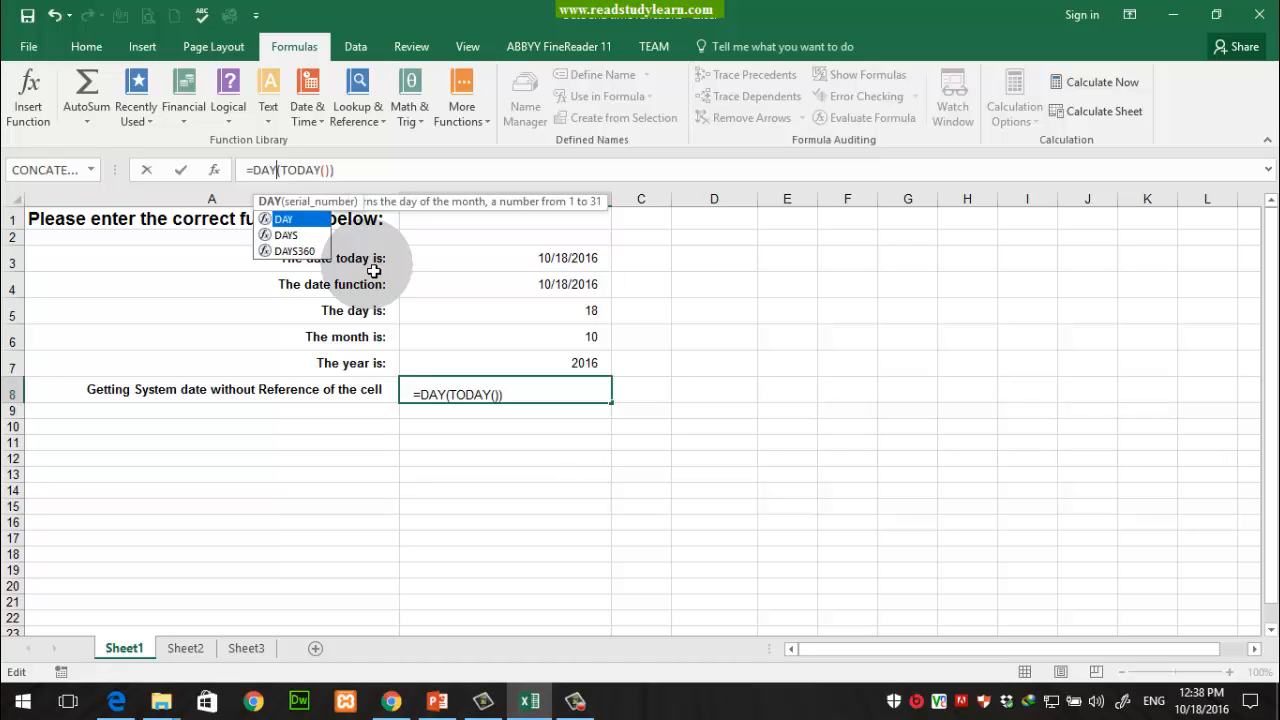
pyautogui.press('Return')
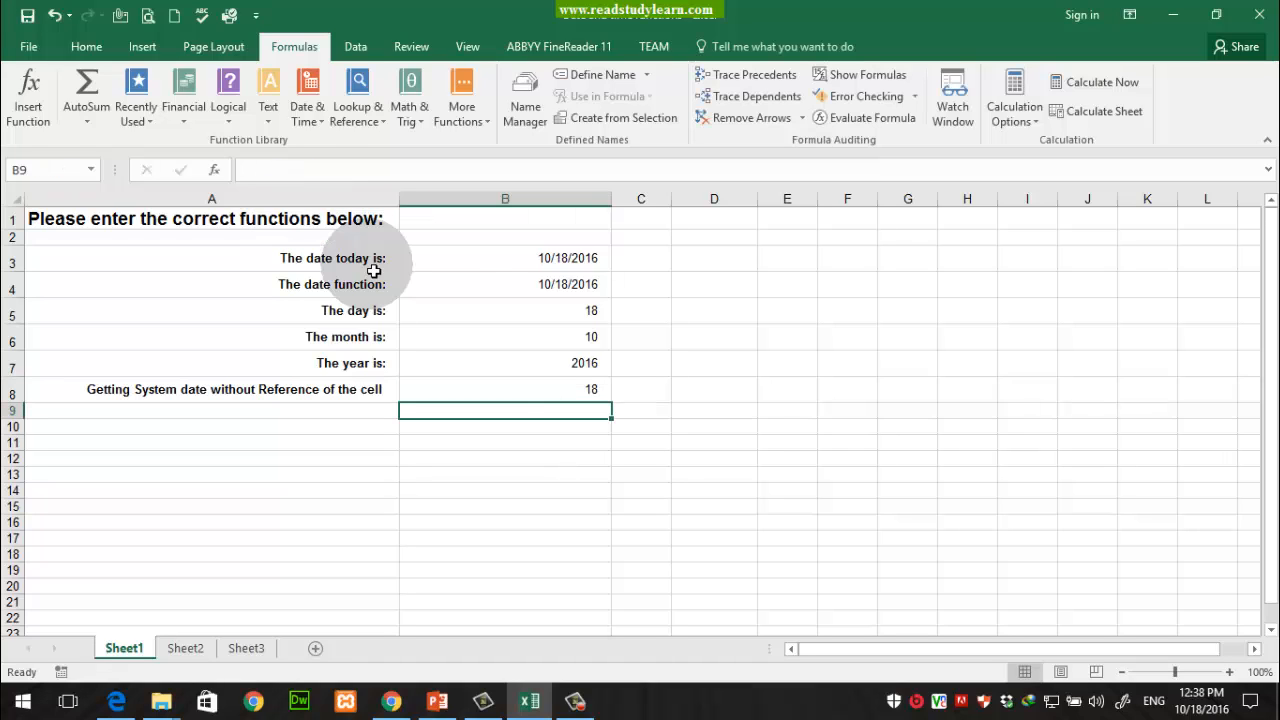
pyautogui.press('Up')
pyautogui.press('Down')
pyautogui.press('Down')
pyautogui.press('Down')
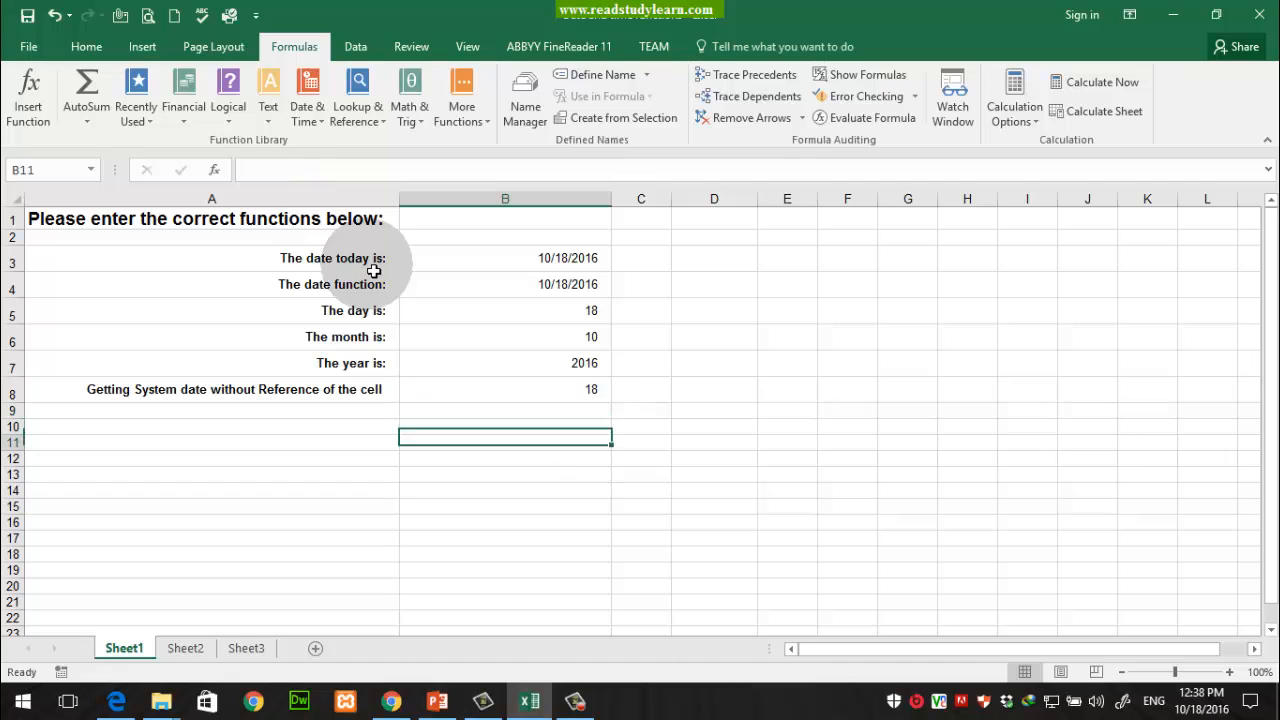
pyautogui.press('Up')
pyautogui.press('Up')
pyautogui.press('Up')
pyautogui.press('Left')
pyautogui.press('Right')
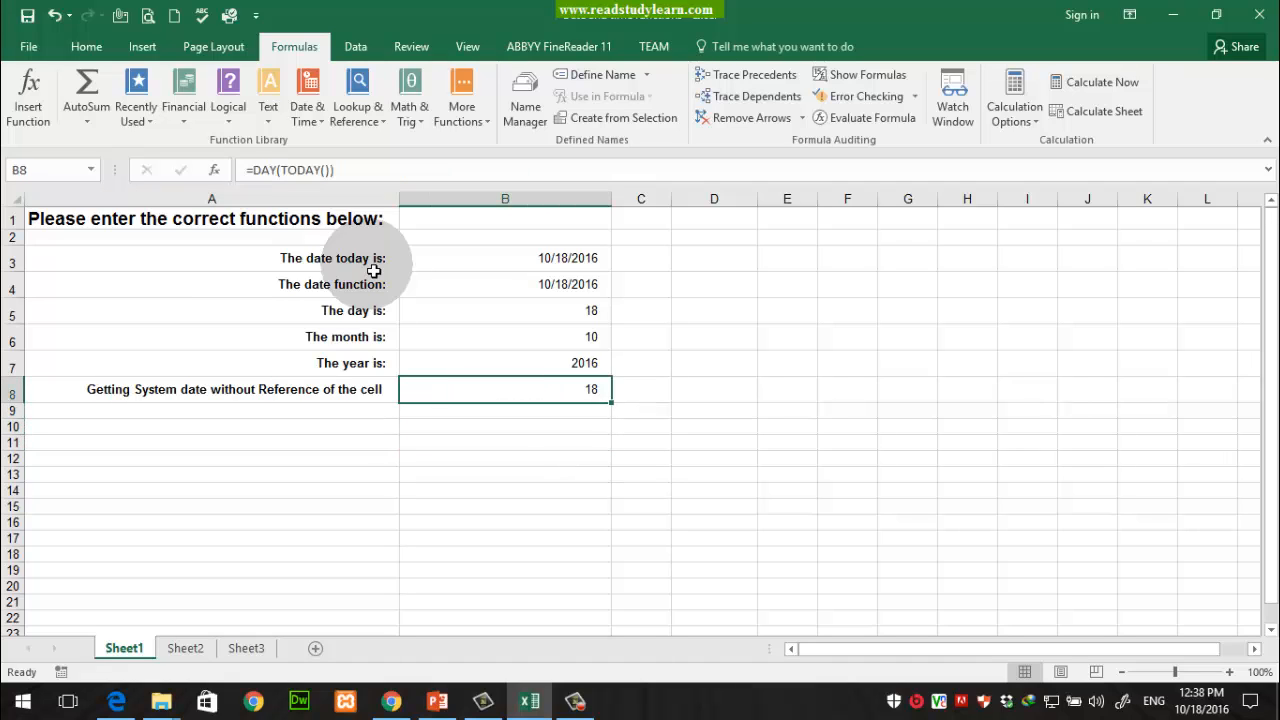
pyautogui.press('Left')
pyautogui.press('Up')
pyautogui.press('Down')
pyautogui.press('Right')
pyautogui.press('Left')
pyautogui.press('Up')
pyautogui.press('Right')
pyautogui.press('Left')
pyautogui.press('Down')
pyautogui.press('Right')
pyautogui.press('Up')
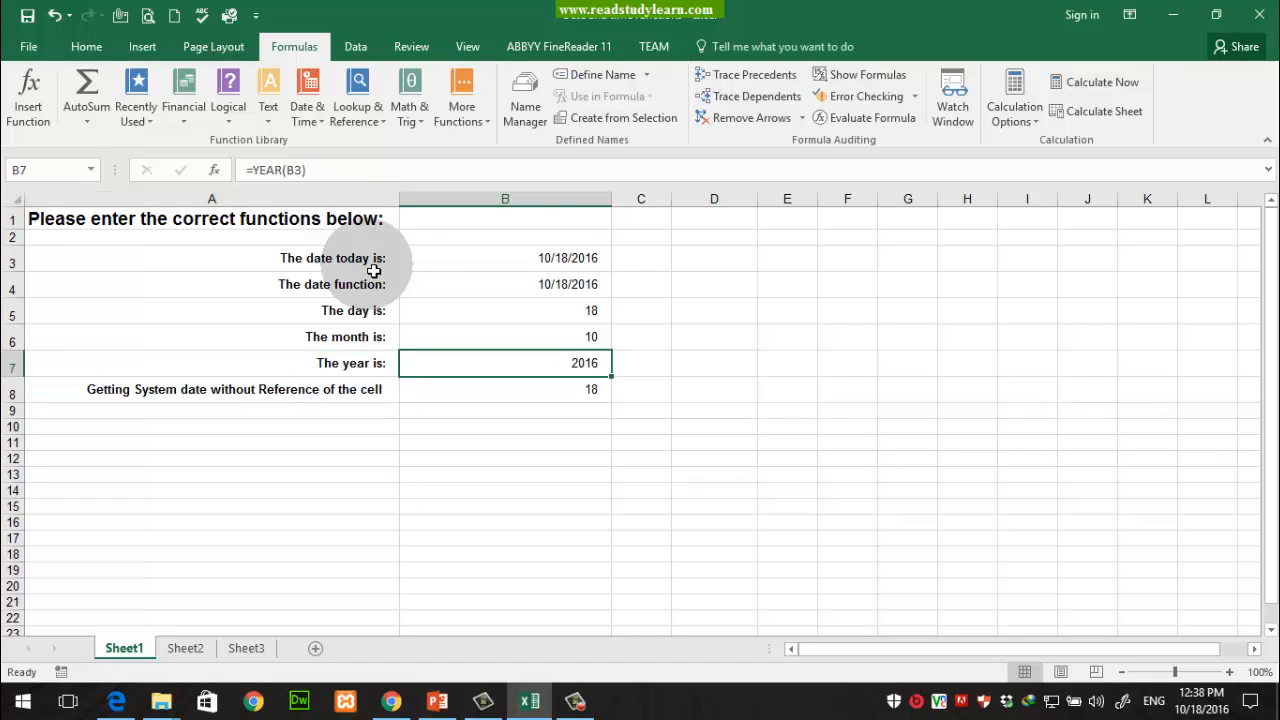
pyautogui.press('Left')
pyautogui.press('Up')
pyautogui.press('Down')
pyautogui.press('Down')
pyautogui.press('Right')
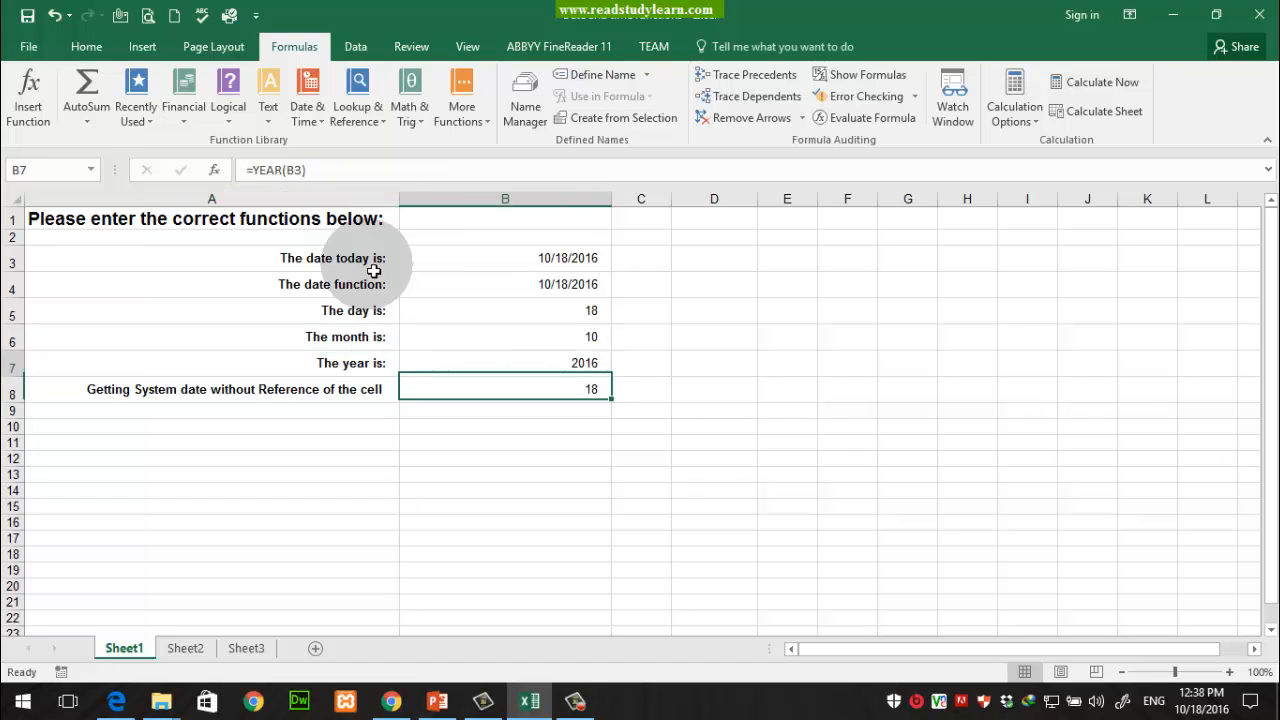
pyautogui.press('Up')
pyautogui.press('Left')
pyautogui.press('Up')
pyautogui.press('Right')
pyautogui.press('Down')
pyautogui.press('Left')
pyautogui.press('Up')
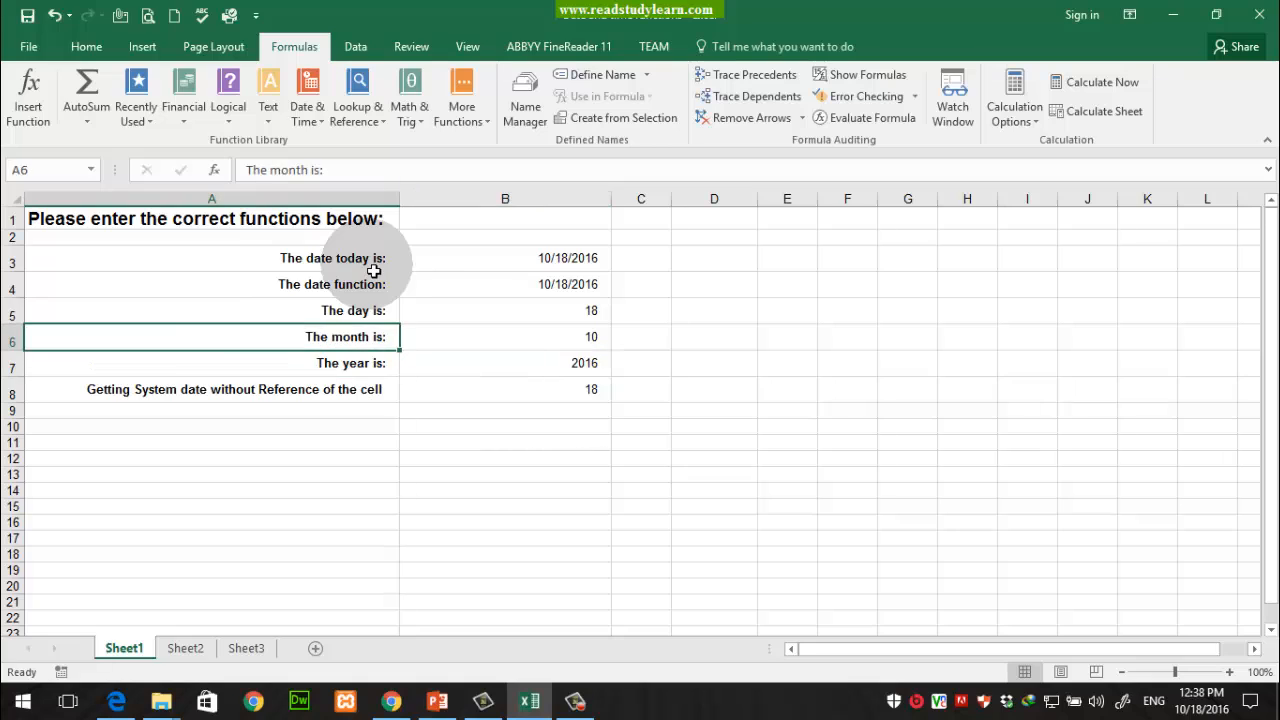
pyautogui.press('Down')
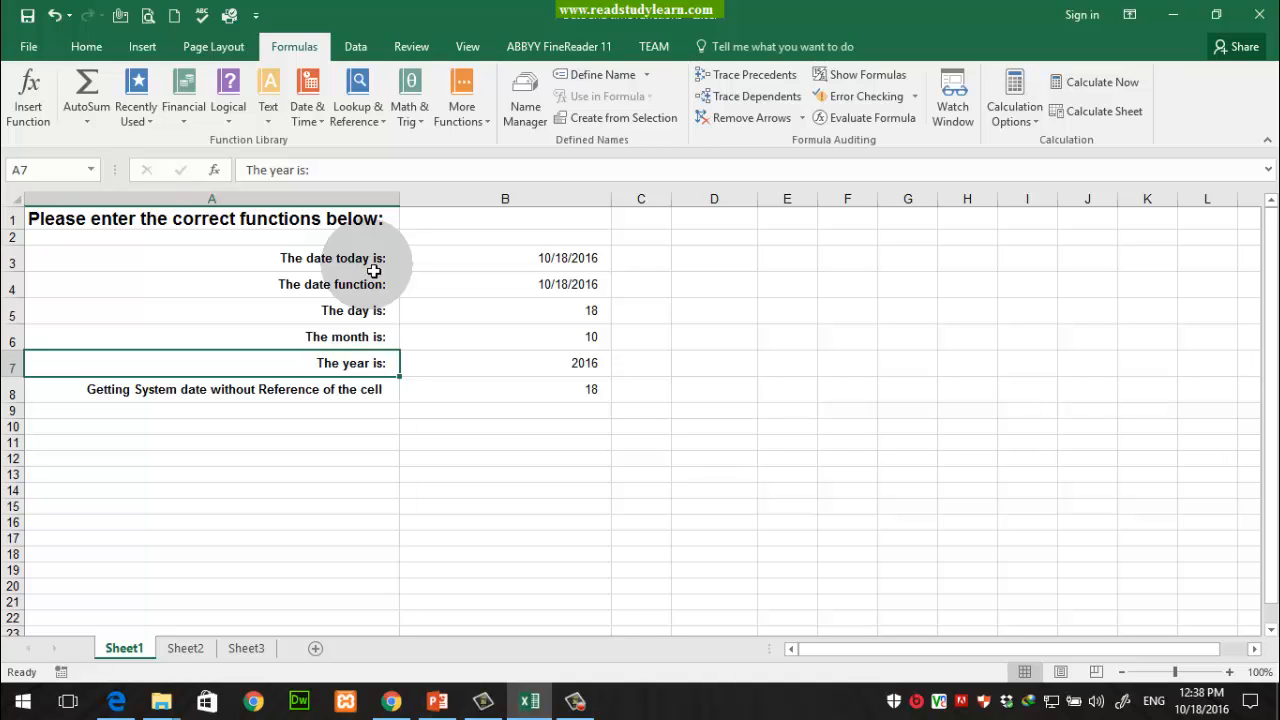
# Switch to the PowerPoint presentation and examine the SUMIF and ROUND mathematical formula entries on the Excel Formulas slide
pyautogui.hotkey('alt', 'Tab')
pyautogui.hotkey('alt', 'Tab')
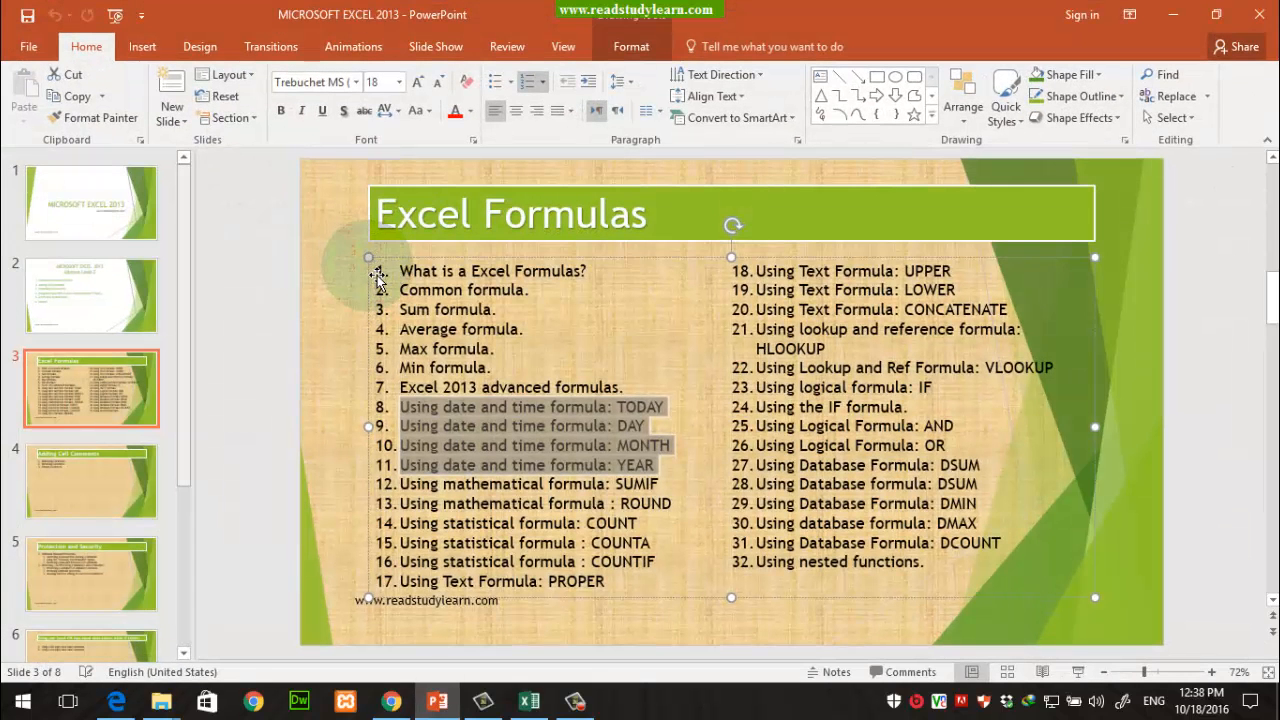
pyautogui.click(620, 526)
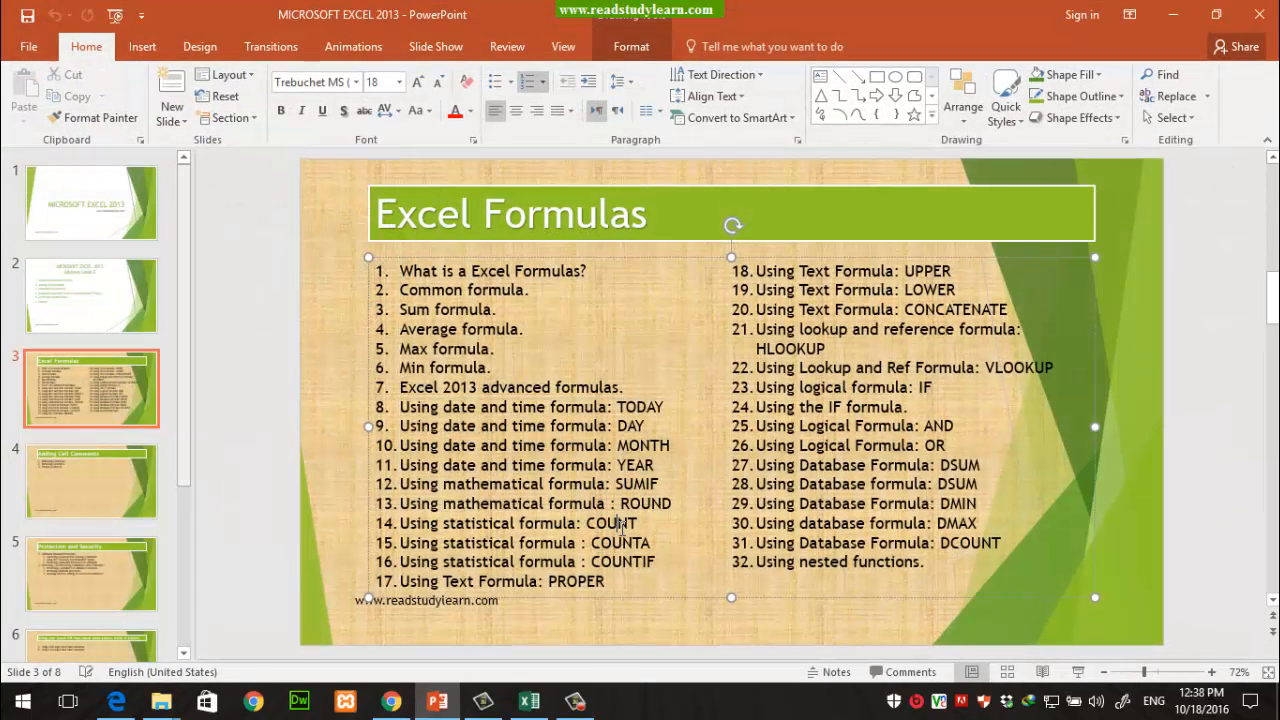
pyautogui.moveTo(400, 484); pyautogui.dragTo(684, 510)
pyautogui.doubleClick(667, 510)
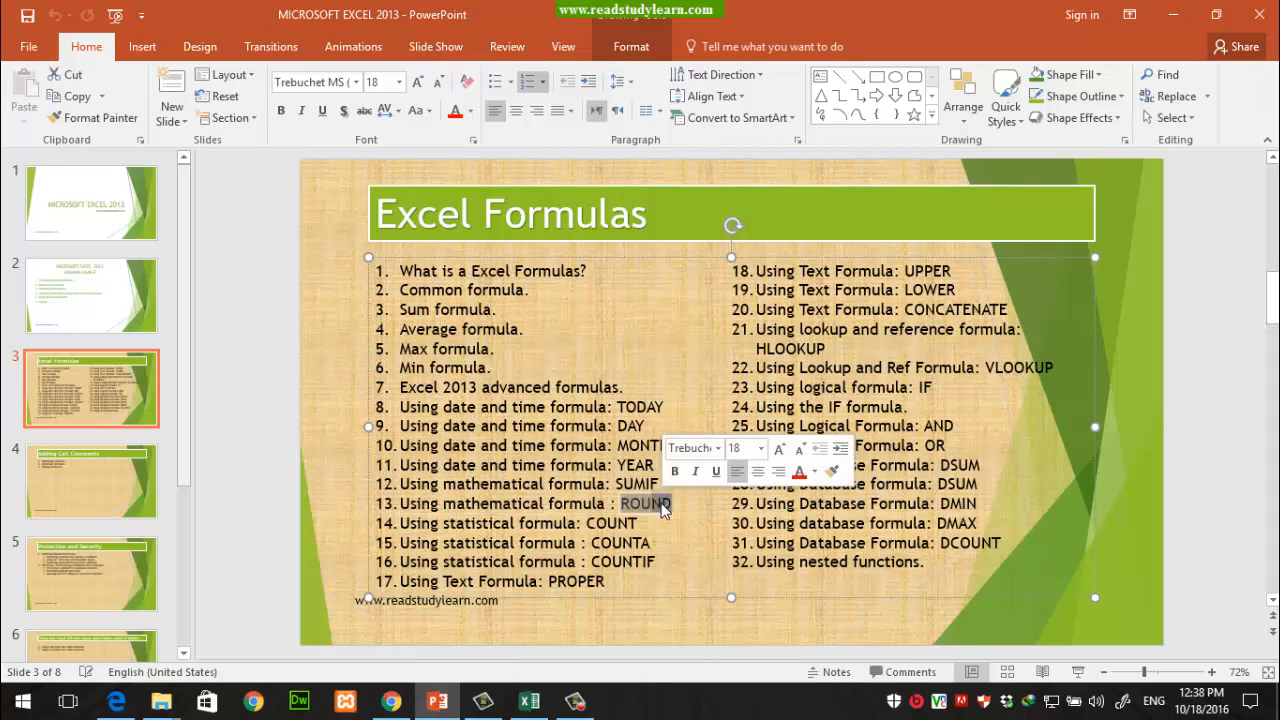
pyautogui.click(656, 512)
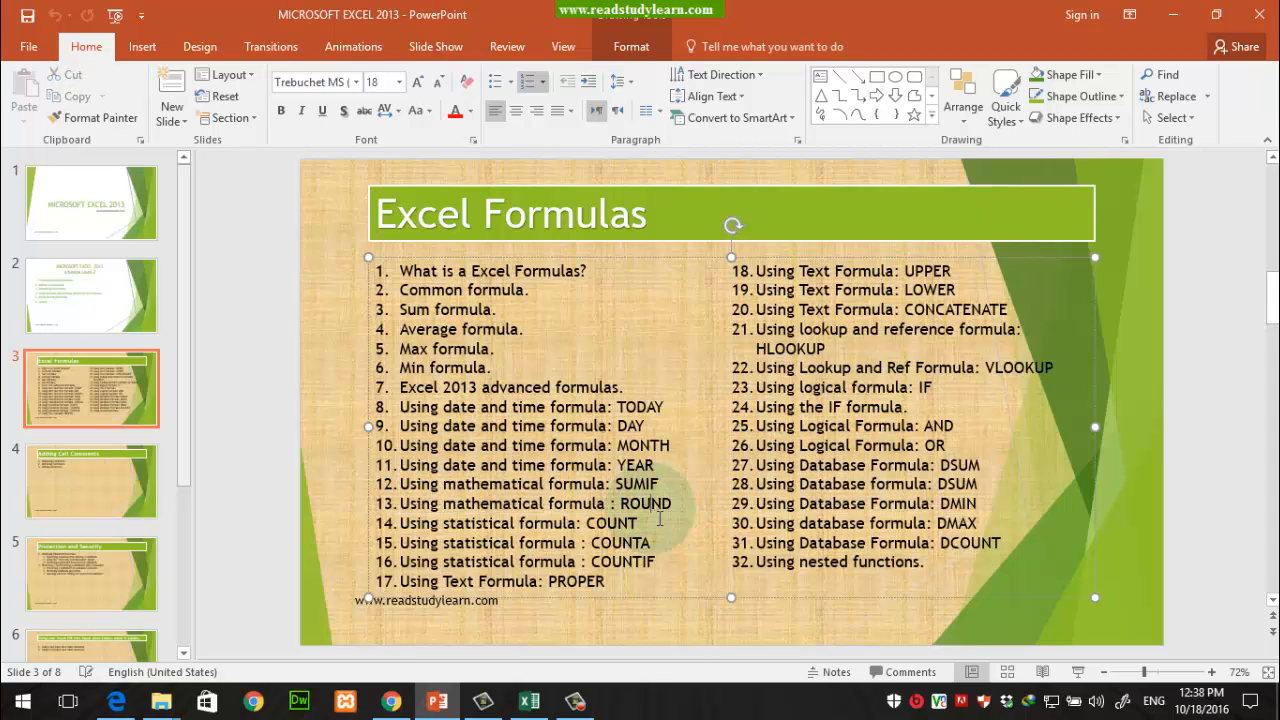
pyautogui.doubleClick(647, 487)
pyautogui.click(657, 509)
pyautogui.doubleClick(658, 508)
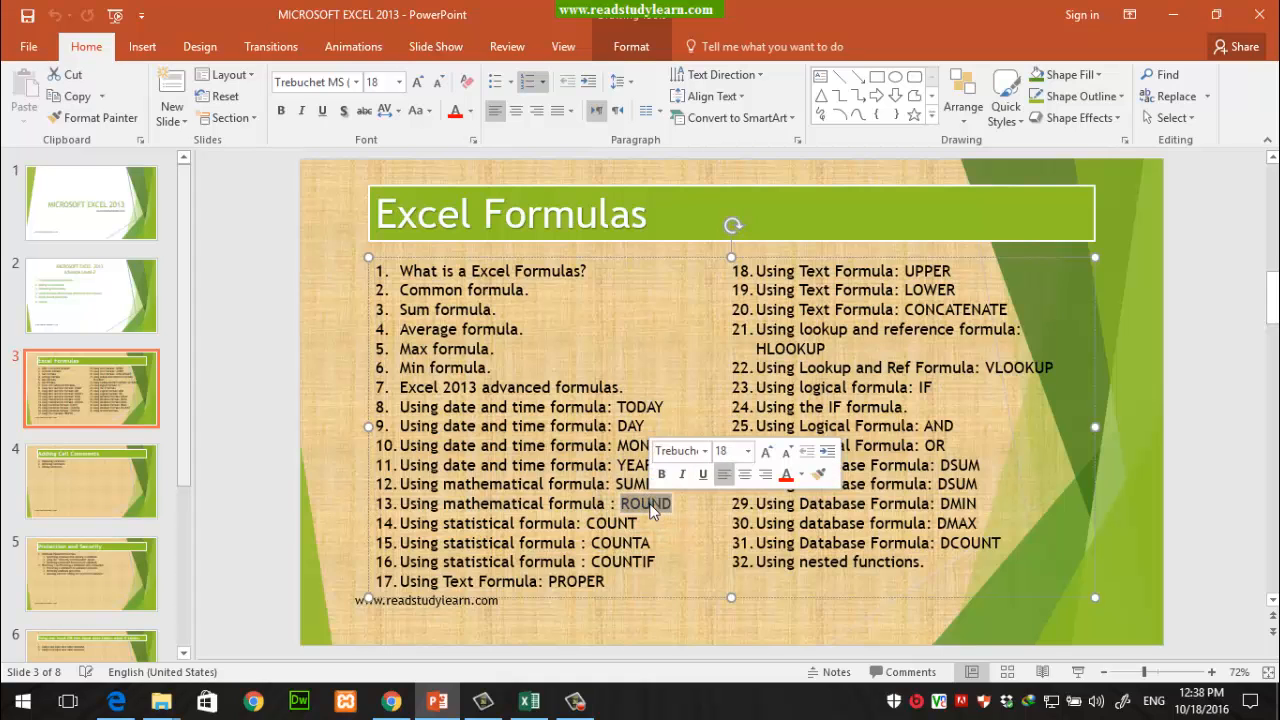